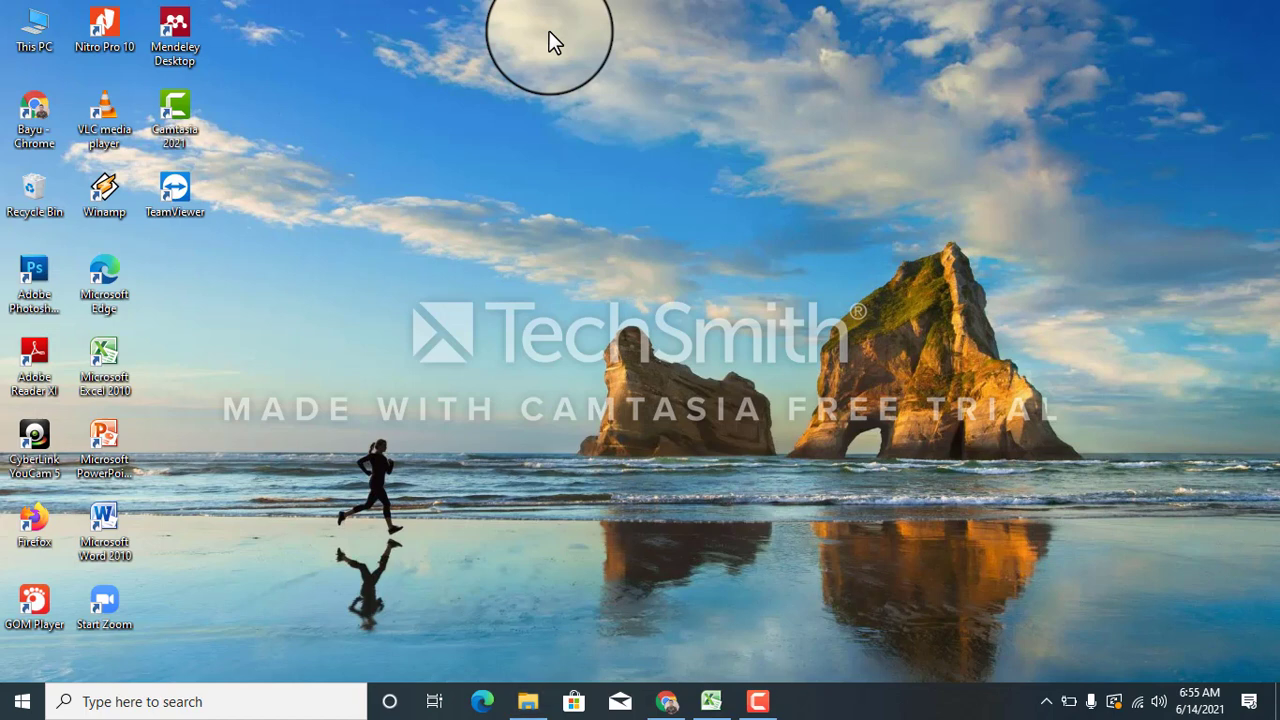
# Switch to the DATA EXCEL BAYU workbook in Excel and select the first Jumlah Nilai cell, F8, on the DATA 1 sheet.
pyautogui.moveTo(712, 700)
pyautogui.click(688, 651)
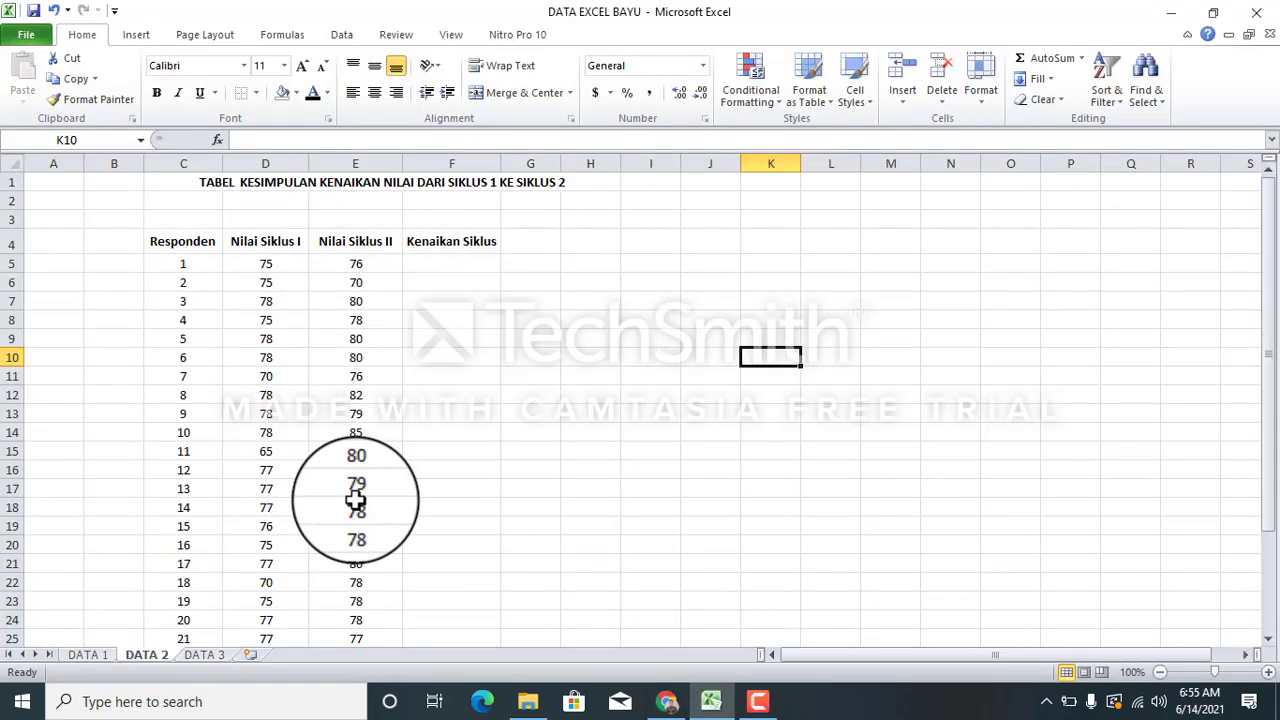
pyautogui.click(90, 656)
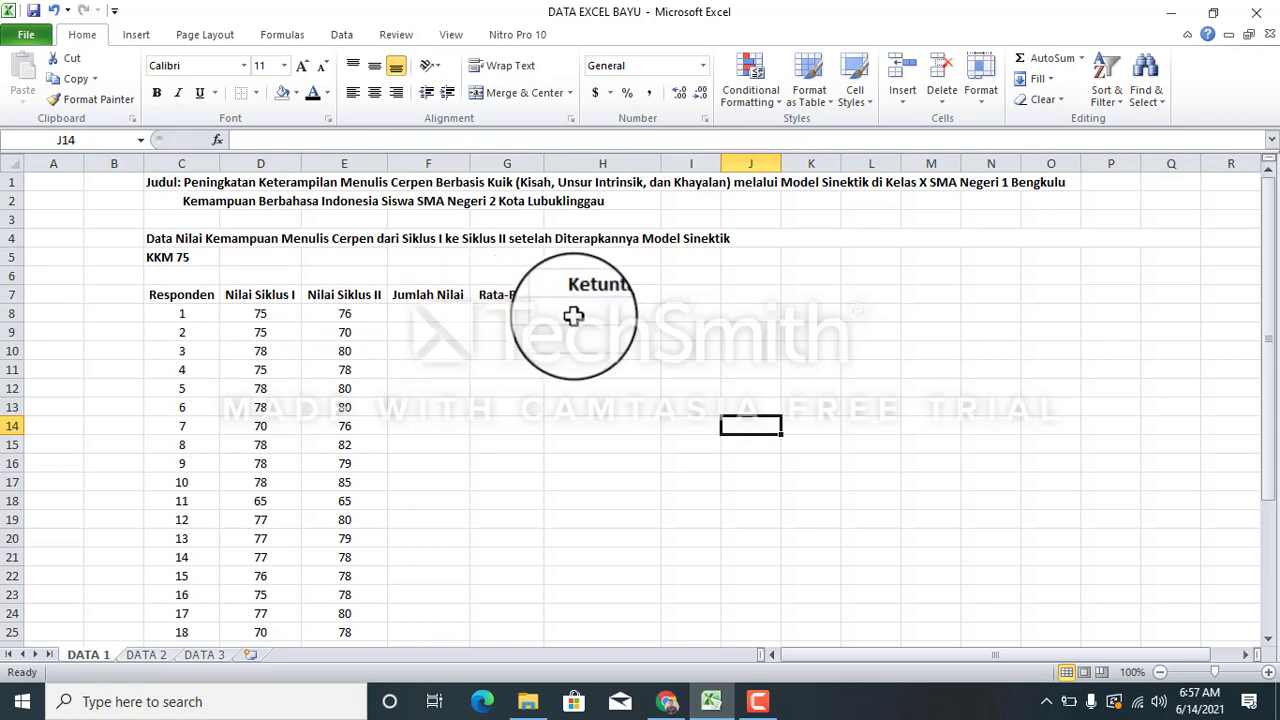
pyautogui.click(439, 317)
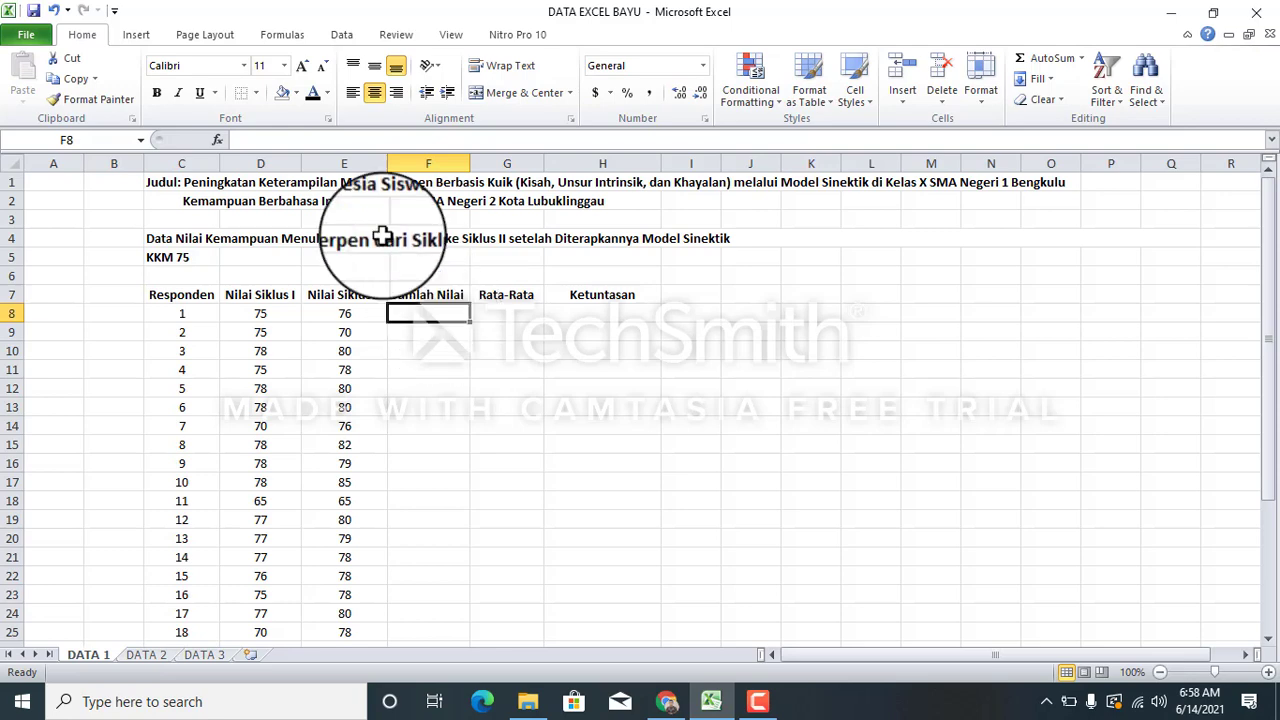
pyautogui.click(279, 39)
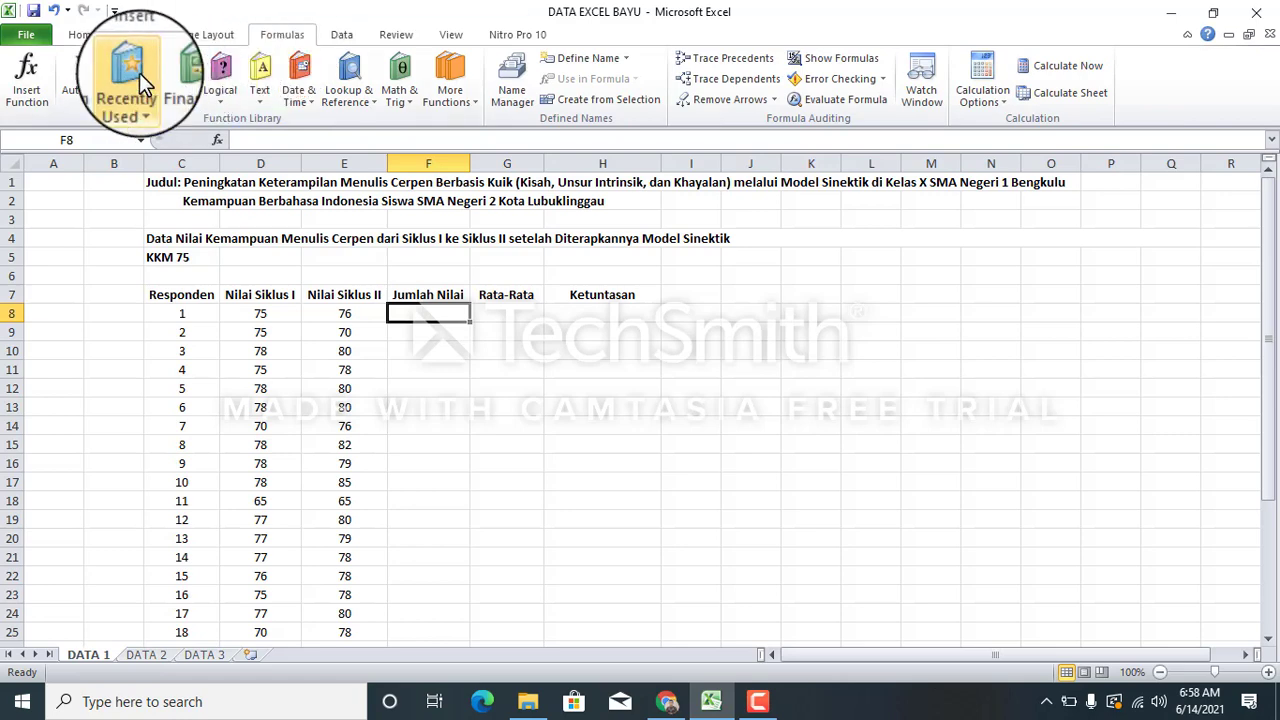
pyautogui.click(83, 98)
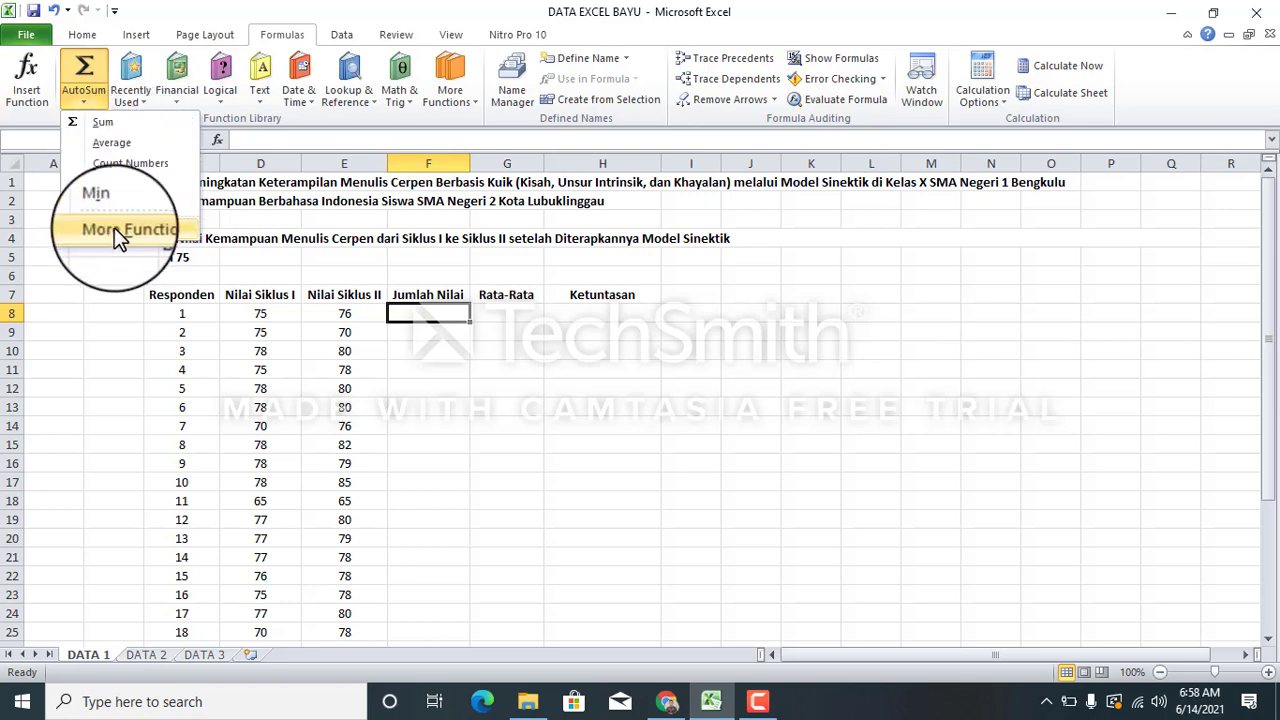
pyautogui.click(450, 347)
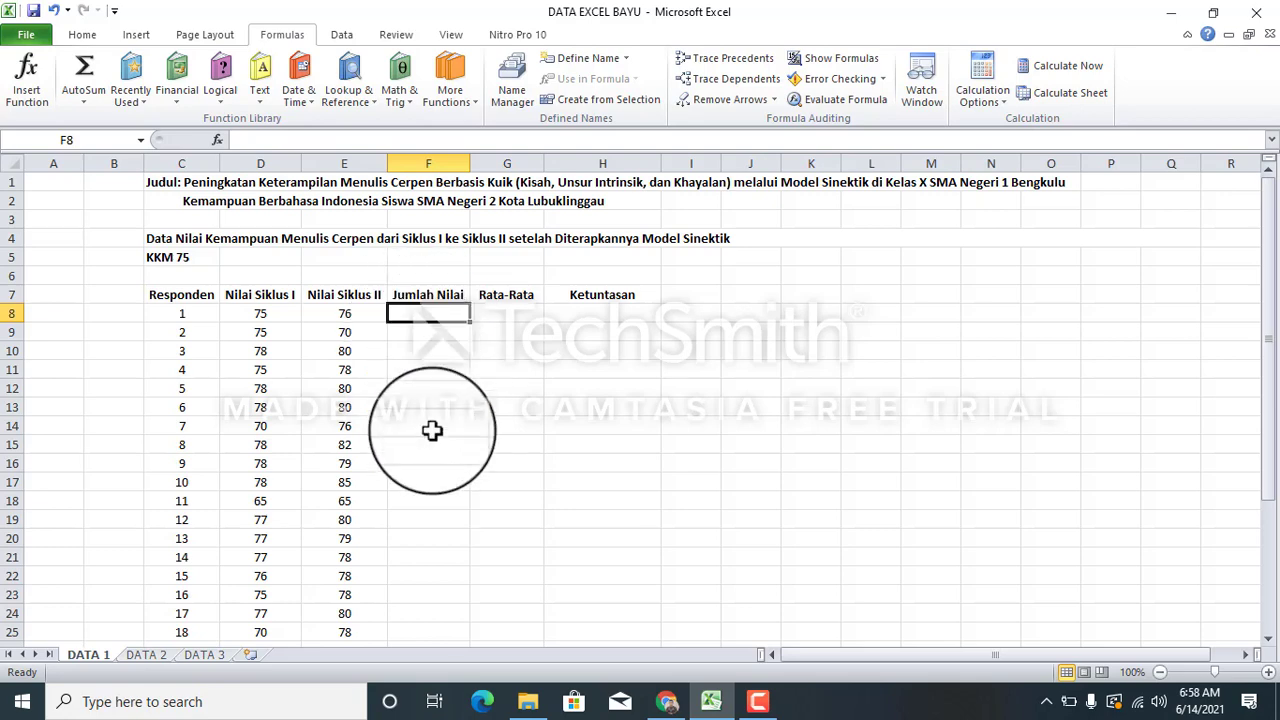
# Enter the formula =SUM(D8:E8) in F8 to add respondent 1's Siklus I and Siklus II scores.
pyautogui.write('=')
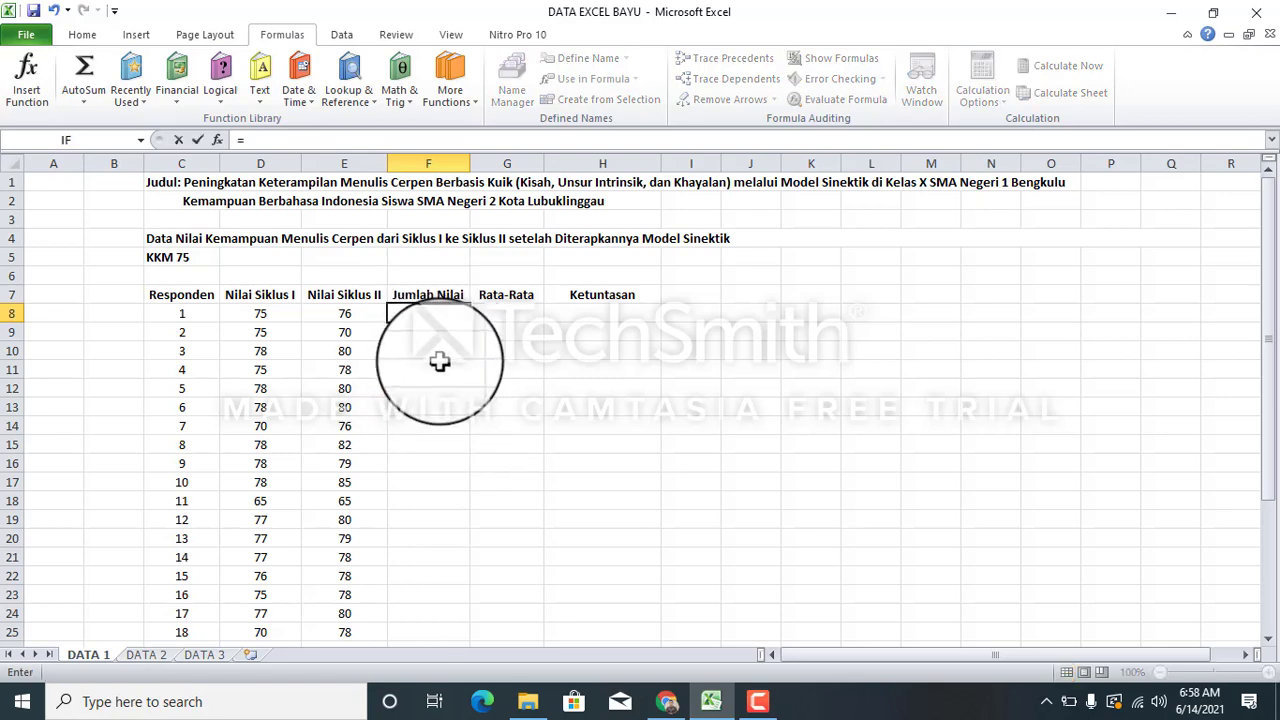
pyautogui.write('su')
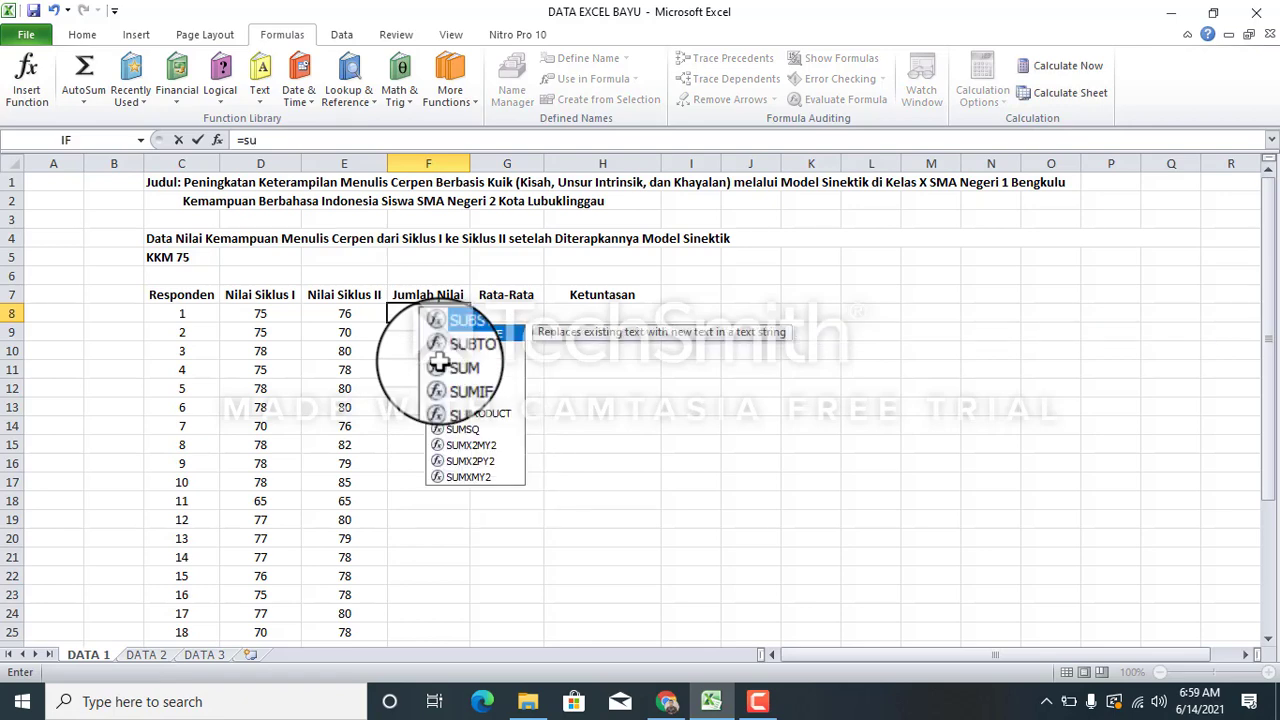
pyautogui.press('BackSpace')
pyautogui.press('BackSpace')
pyautogui.write('S')
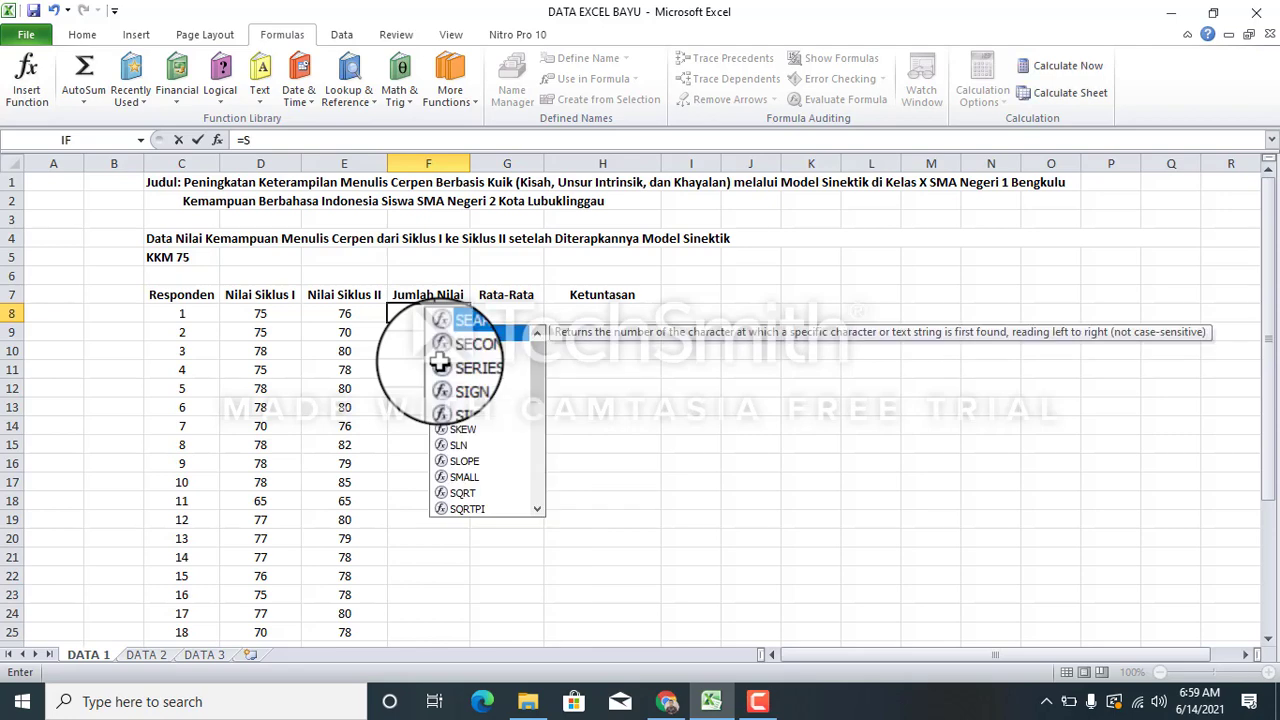
pyautogui.write('UM')
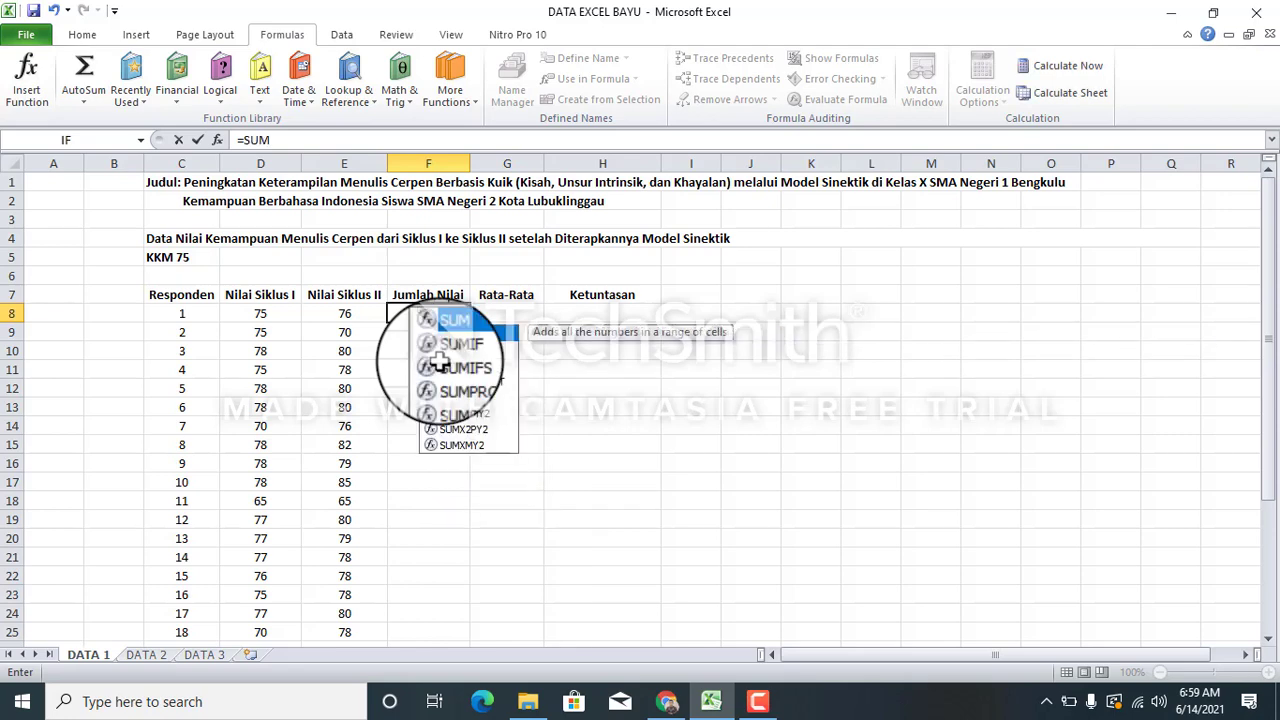
pyautogui.write('(')
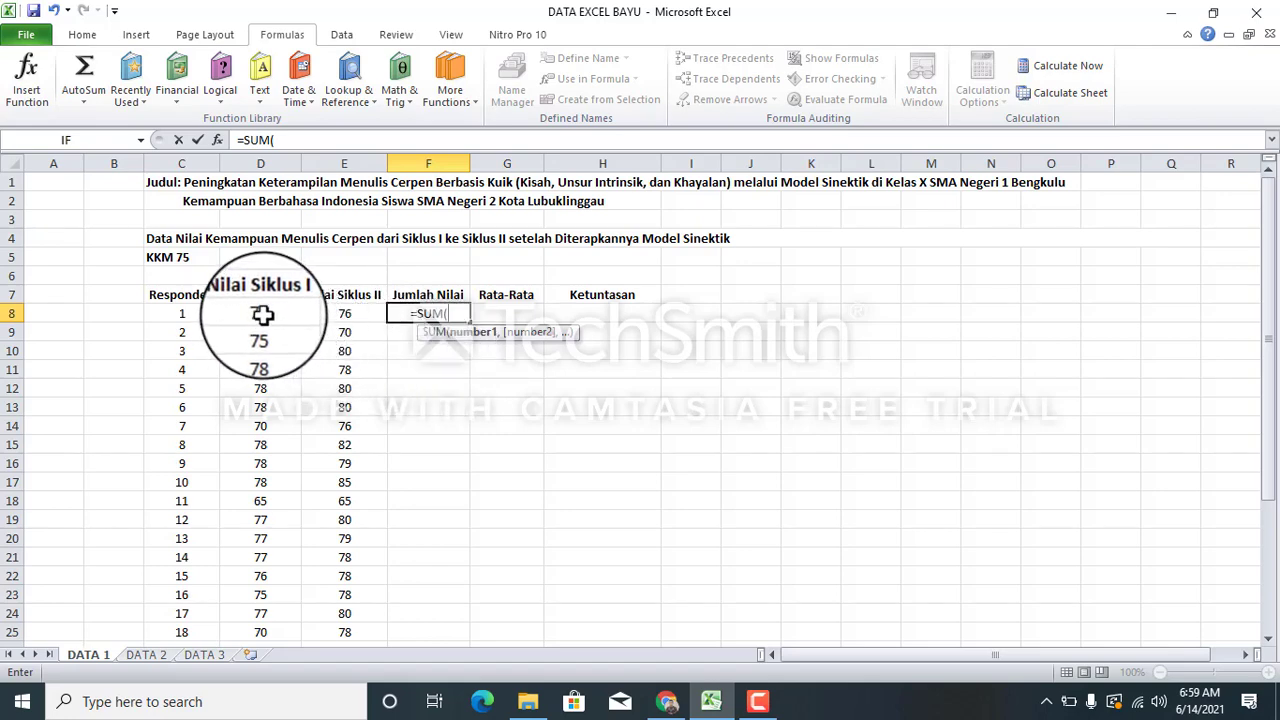
pyautogui.moveTo(270, 316); pyautogui.dragTo(316, 316)
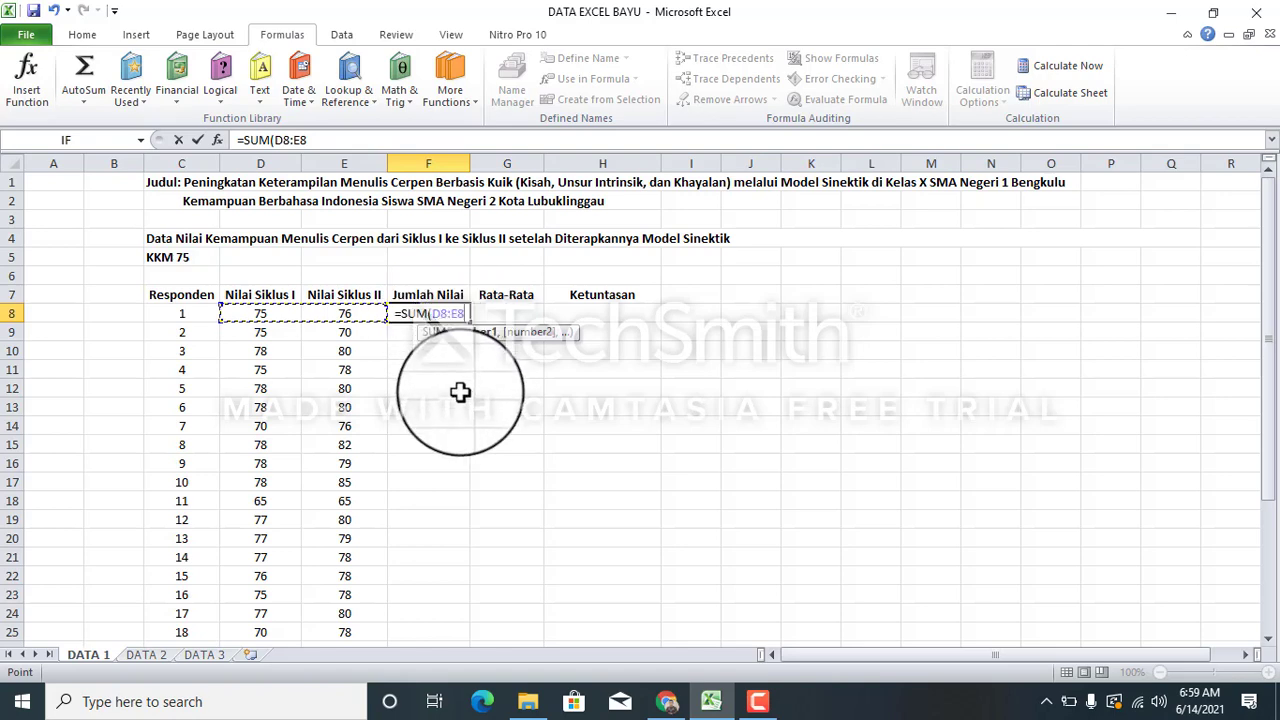
pyautogui.write(')')
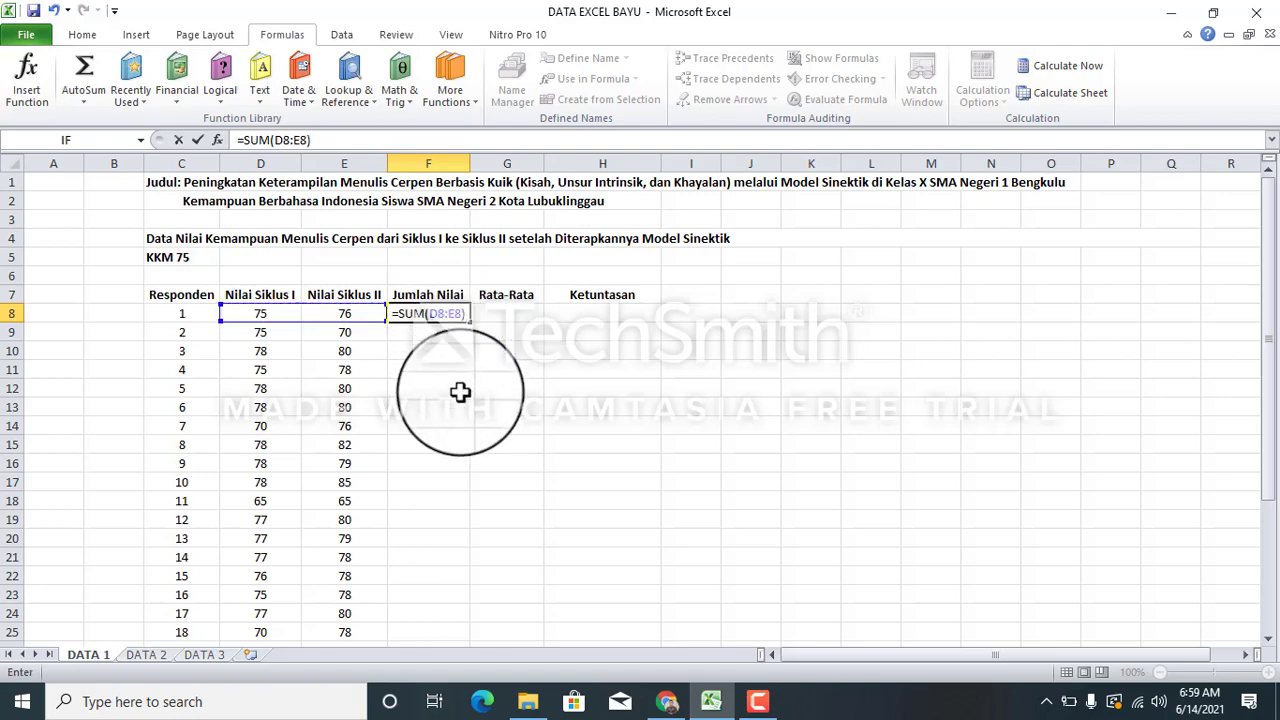
pyautogui.press('Return')
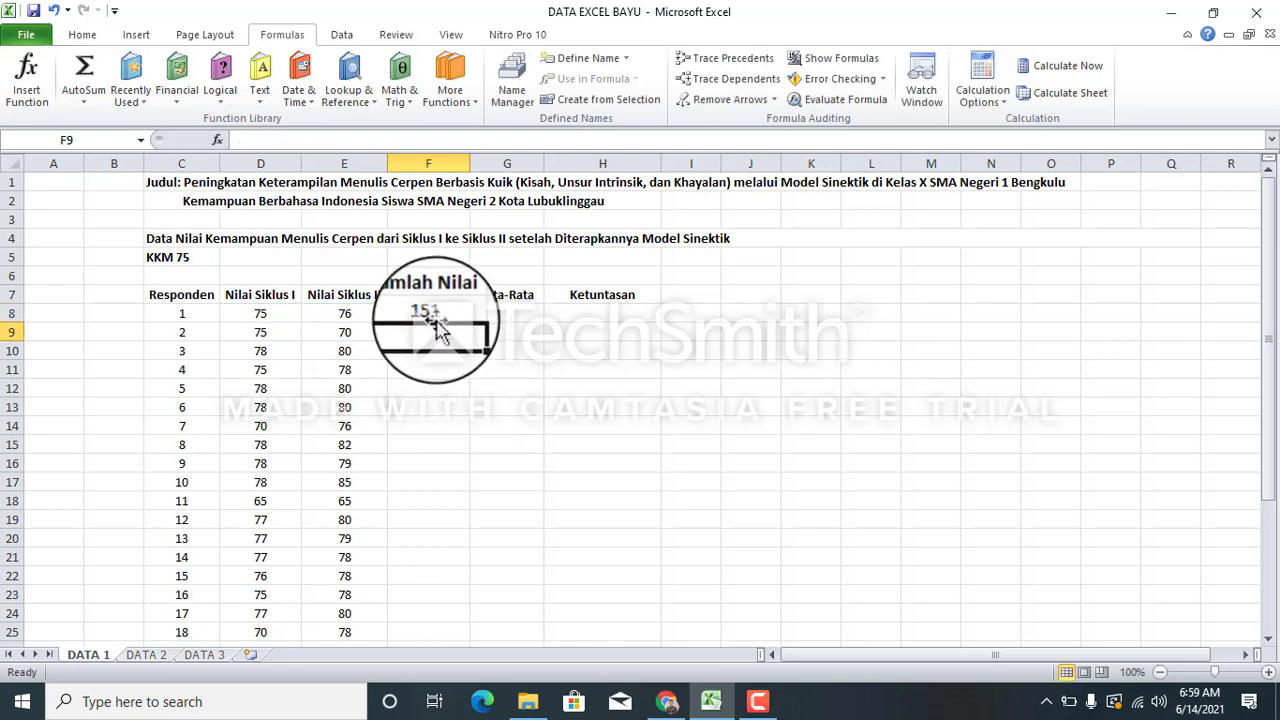
# Fill the sum formula from F8 down to F35 and select the first Rata-Rata cell, G8.
pyautogui.click(425, 312)
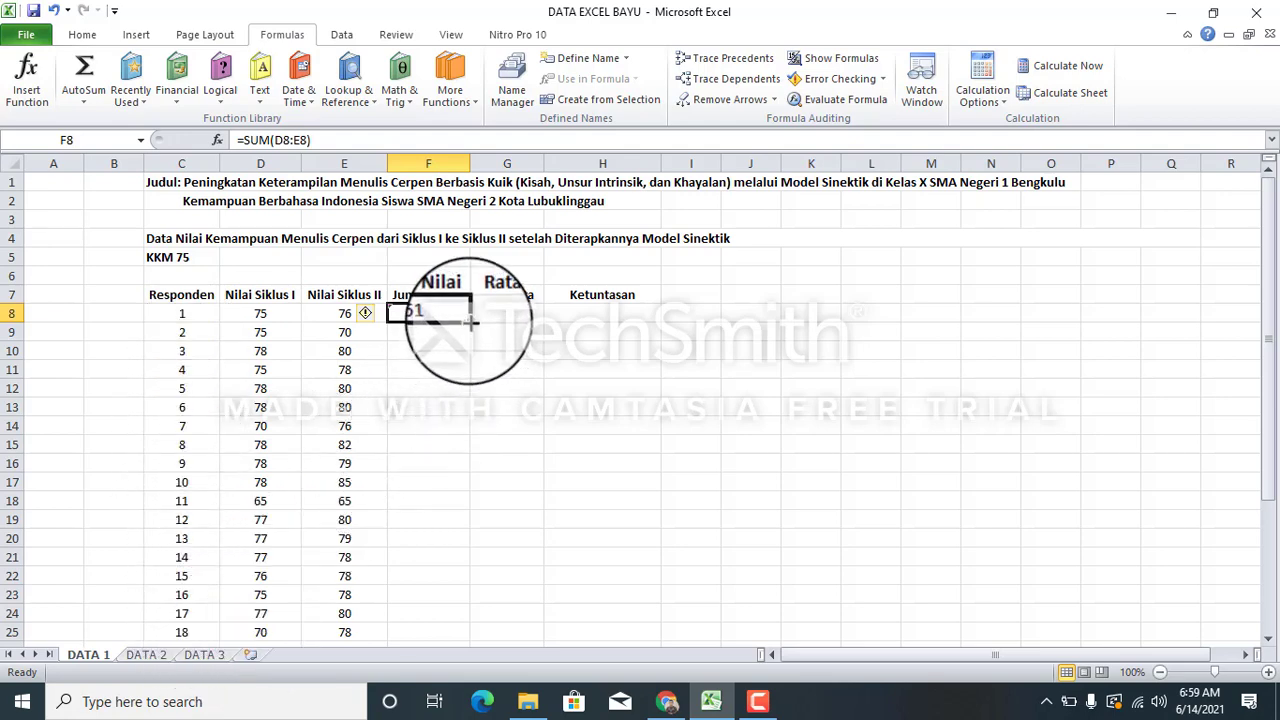
pyautogui.moveTo(470, 320); pyautogui.dragTo(407, 636)
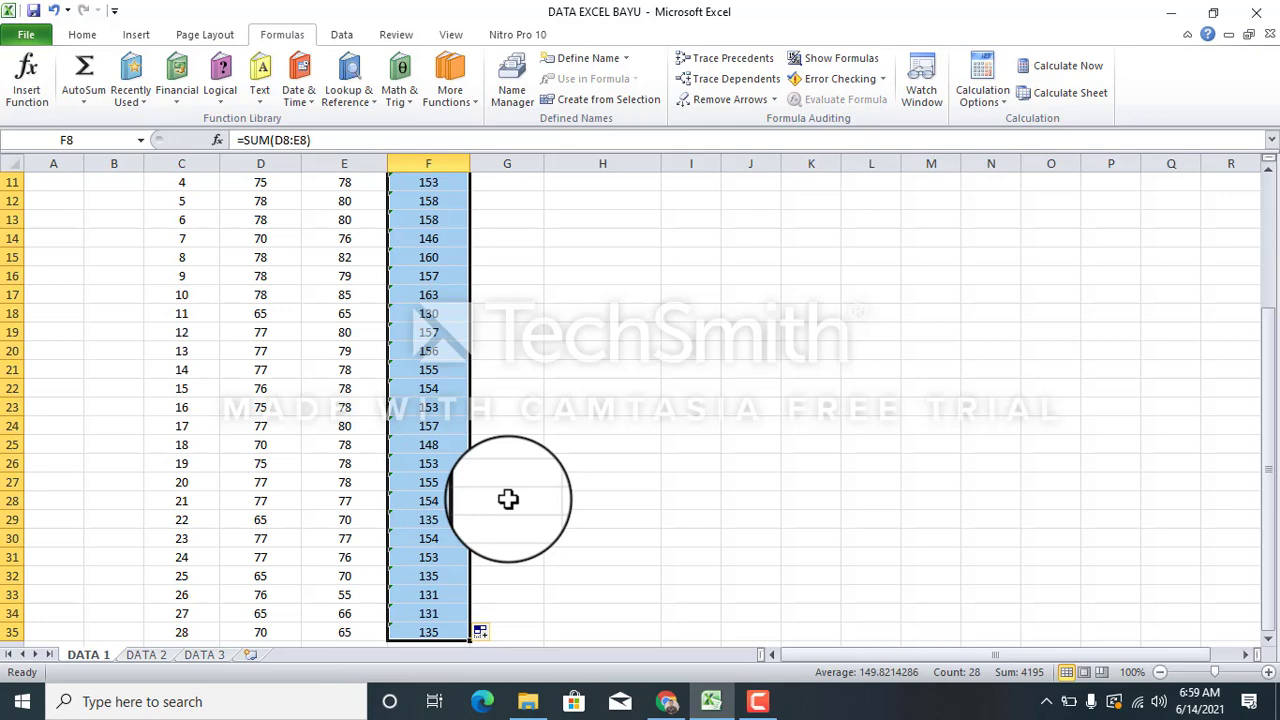
pyautogui.moveTo(1269, 443); pyautogui.dragTo(1271, 362)
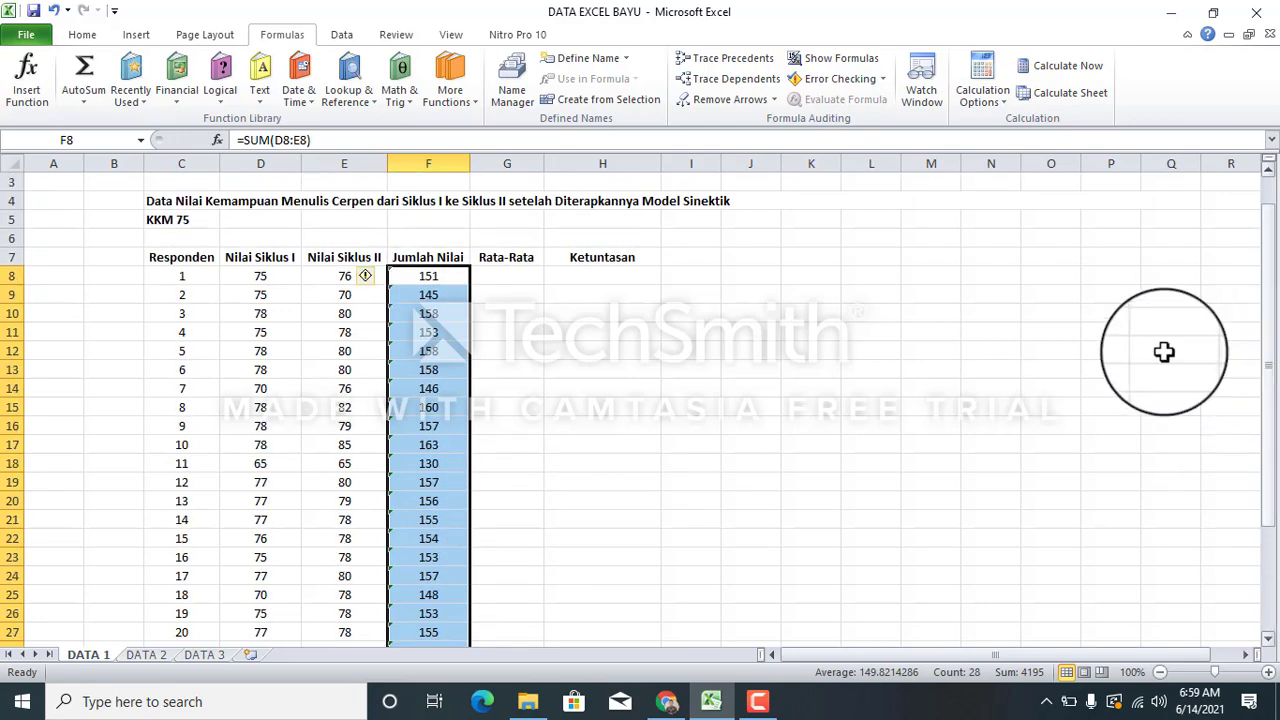
pyautogui.click(551, 350)
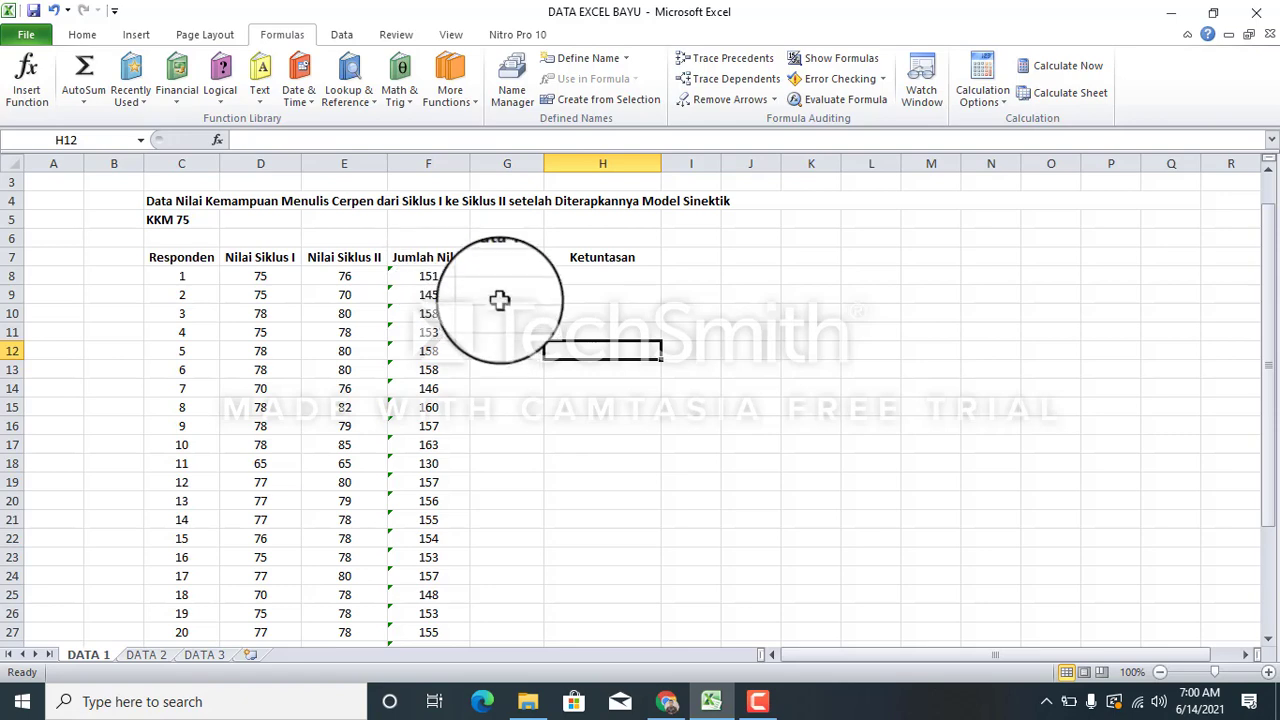
pyautogui.click(497, 279)
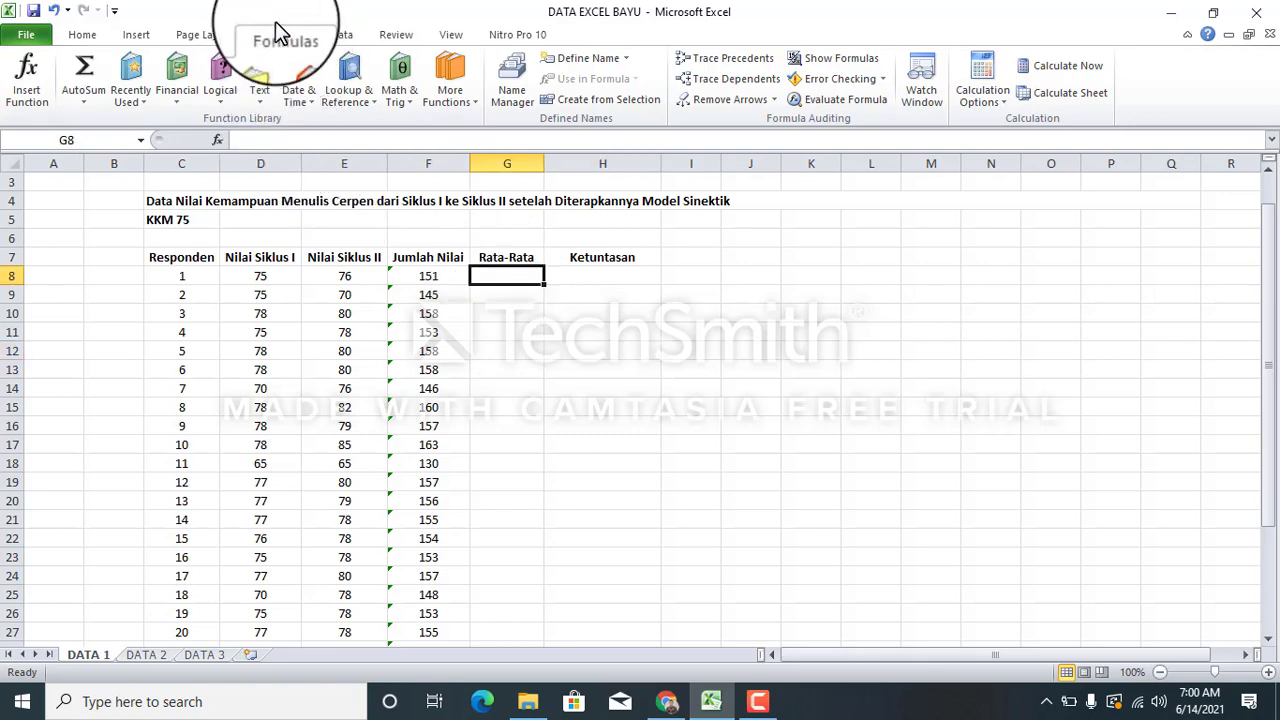
pyautogui.click(86, 102)
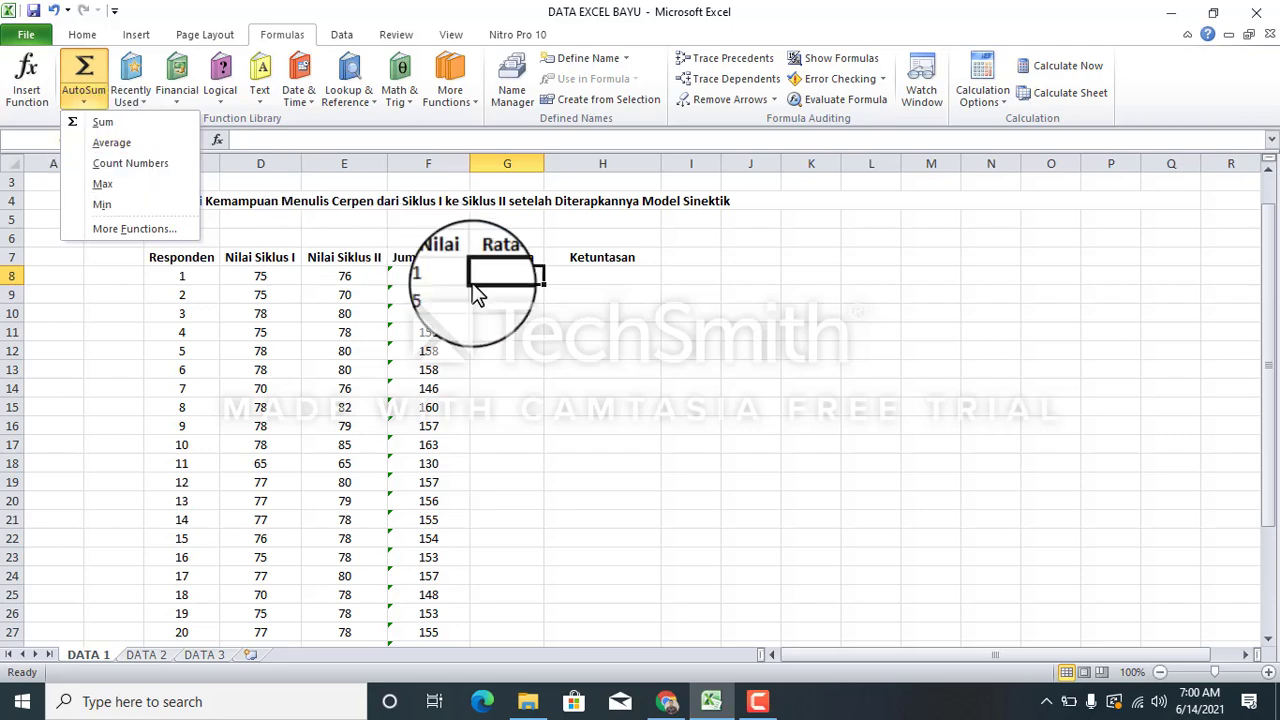
pyautogui.click(518, 341)
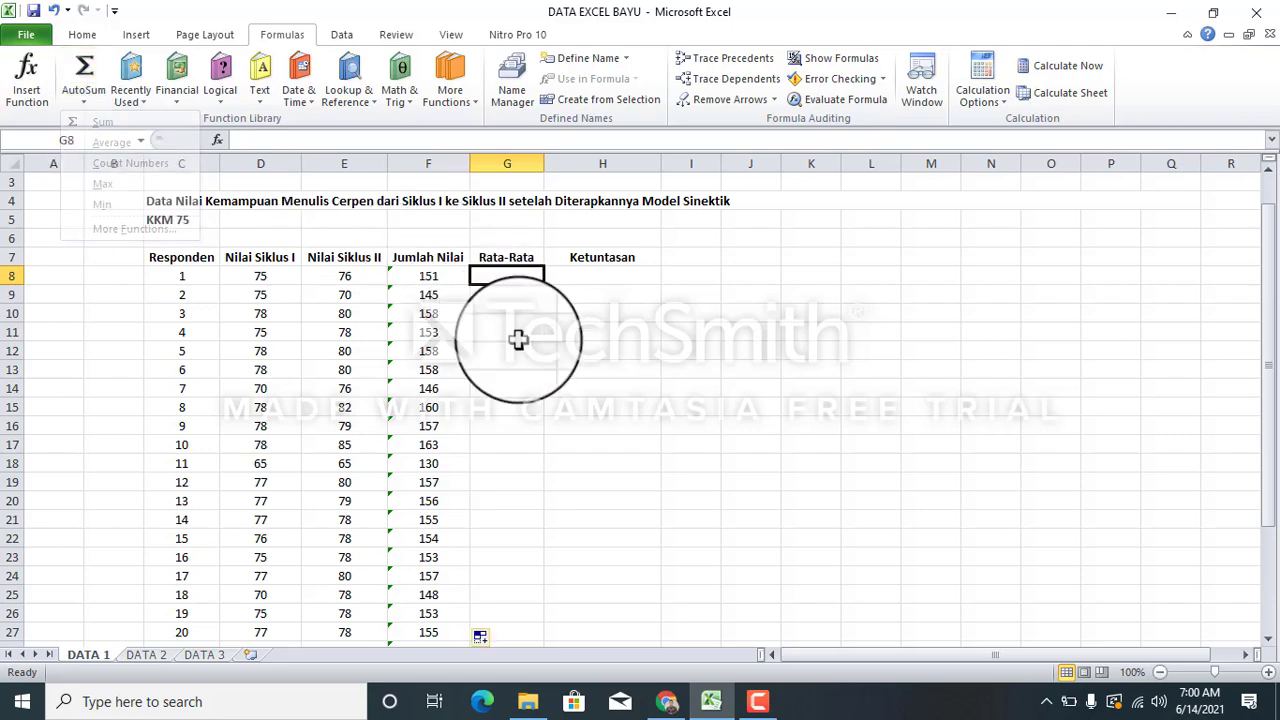
pyautogui.click(82, 34)
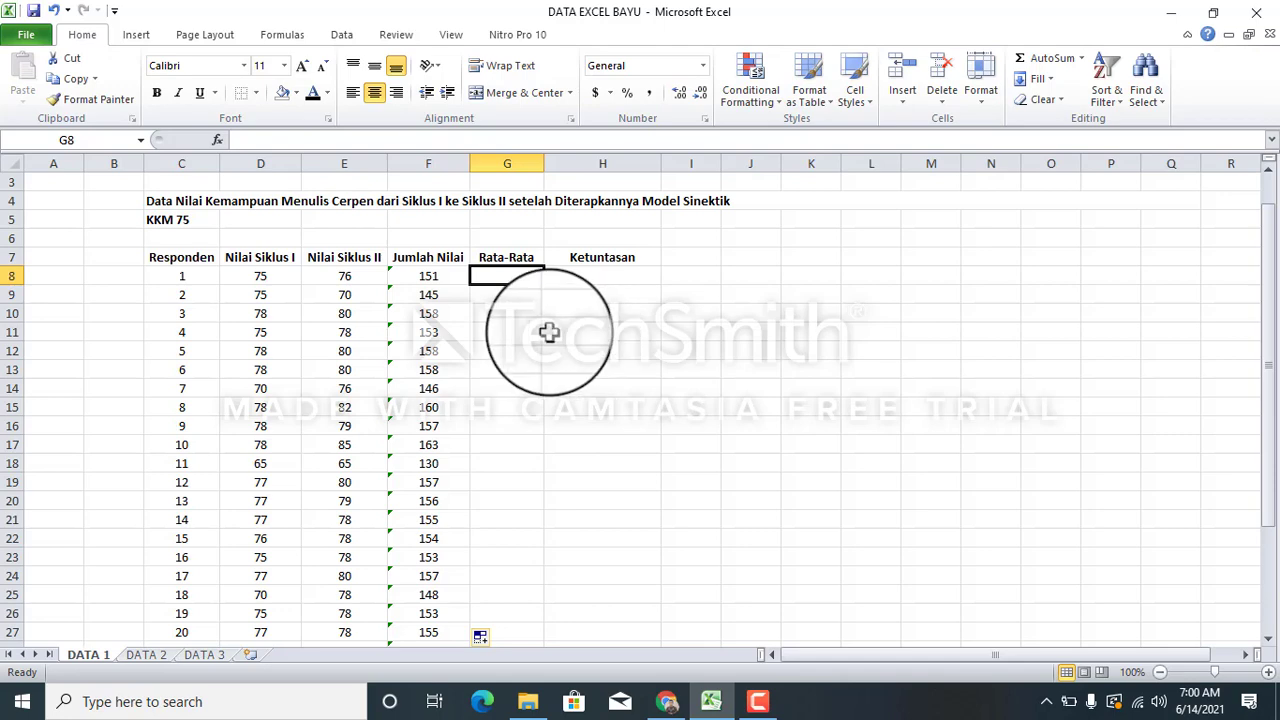
# Enter the formula =AVERAGE(D8:E8) in G8 to average respondent 1's Siklus I and Siklus II scores.
pyautogui.write('=')
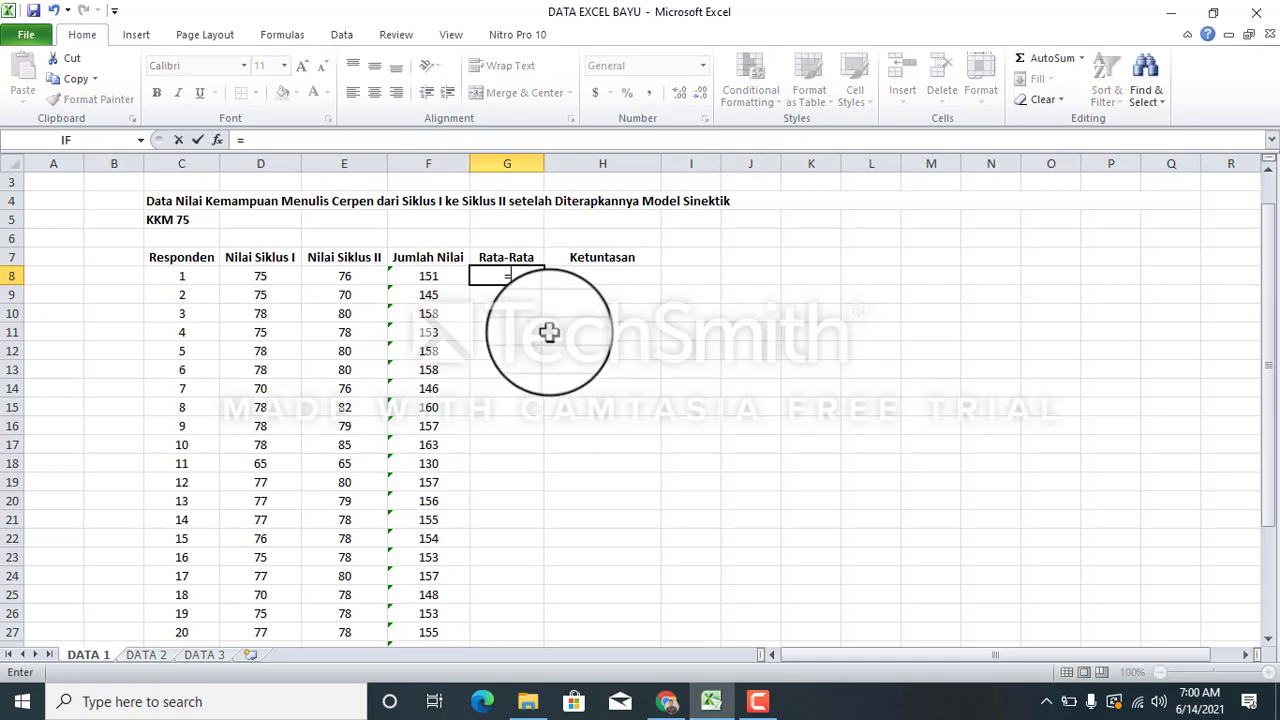
pyautogui.write('AVE')
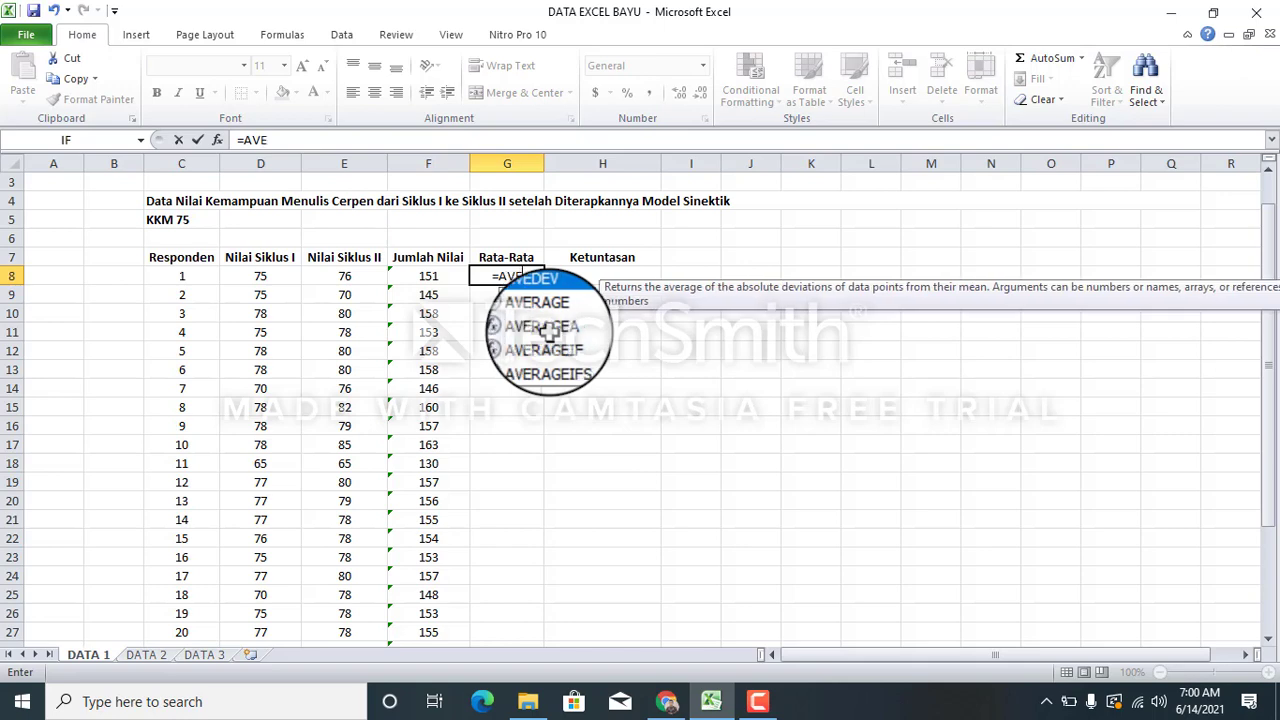
pyautogui.write('RAGE')
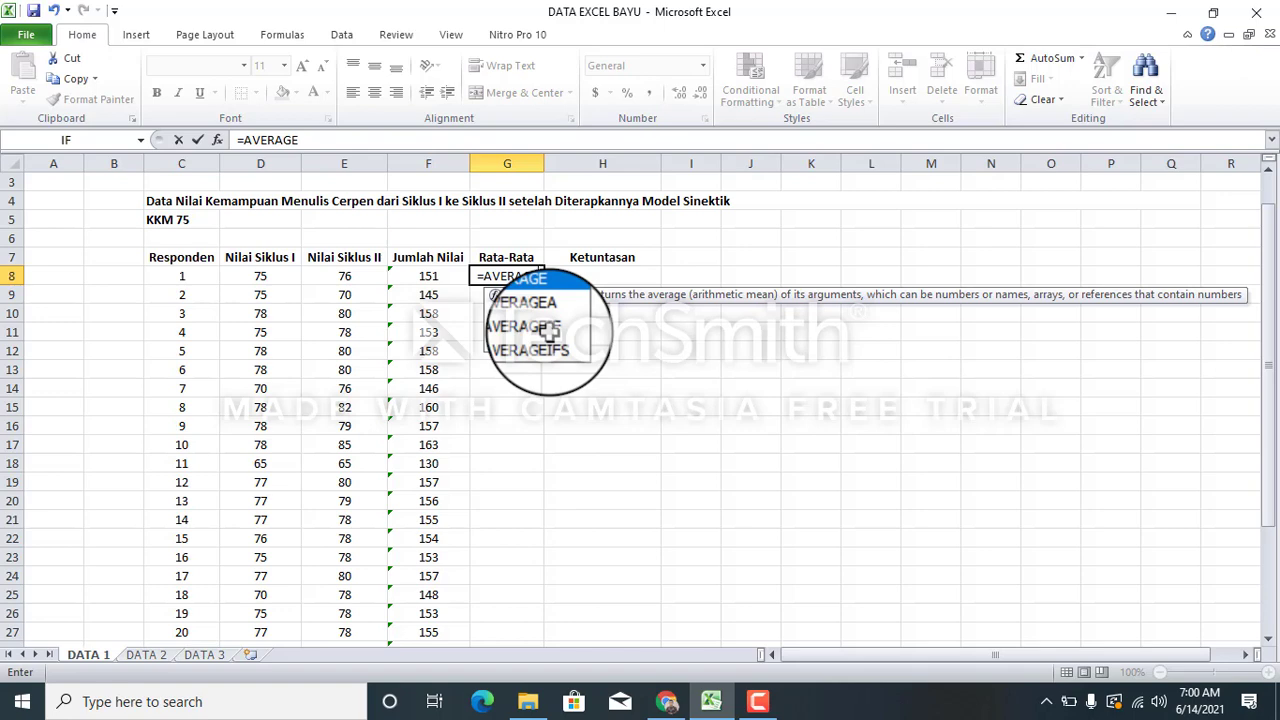
pyautogui.write('(')
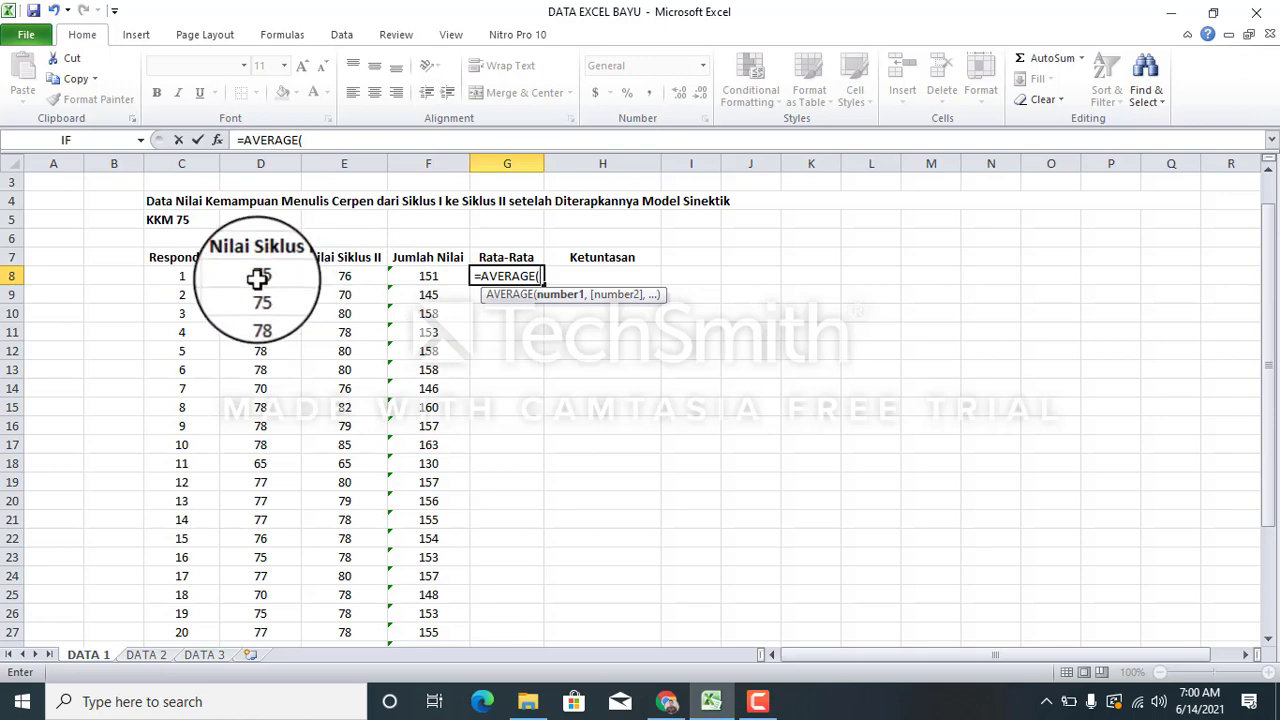
pyautogui.moveTo(258, 279); pyautogui.dragTo(312, 276)
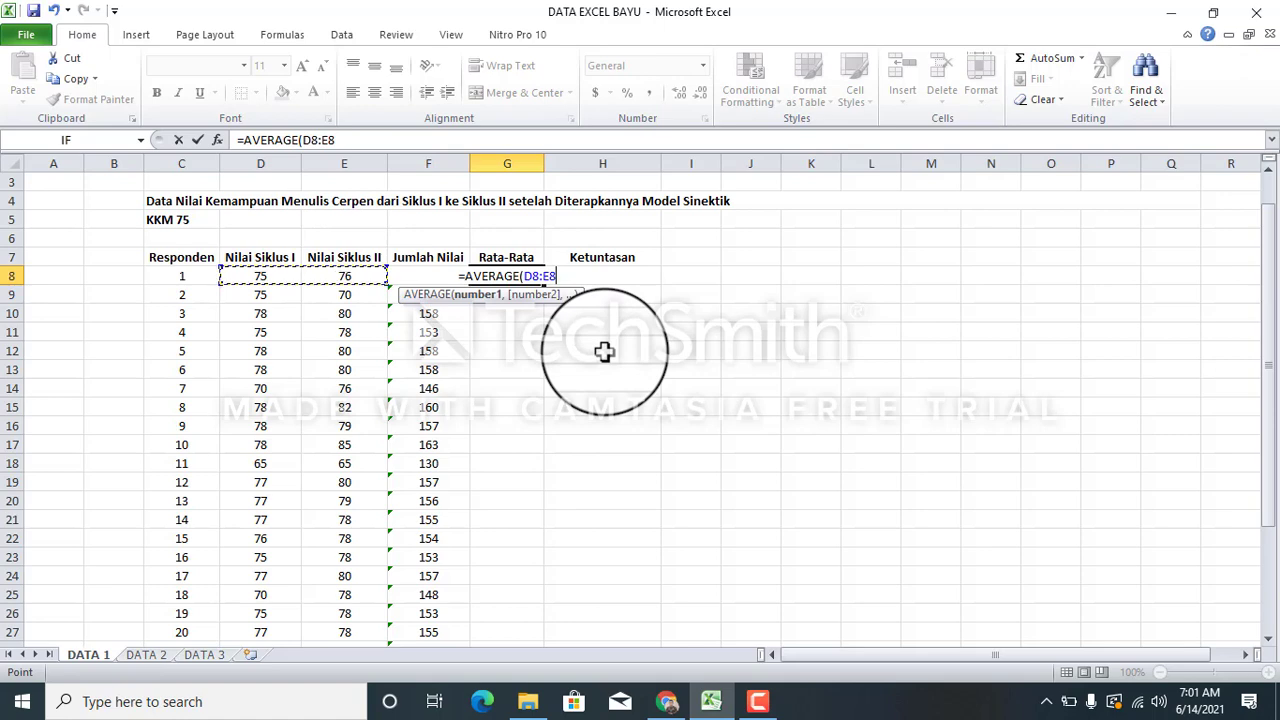
pyautogui.write(')')
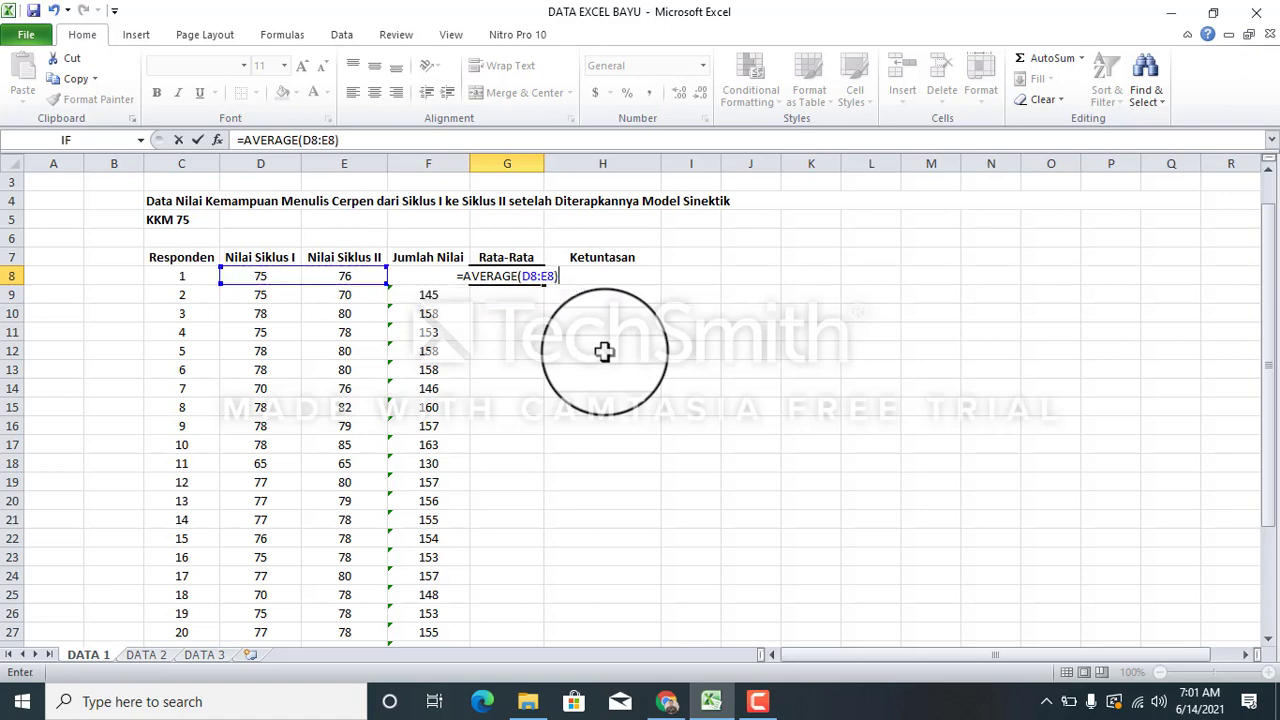
pyautogui.press('Return')
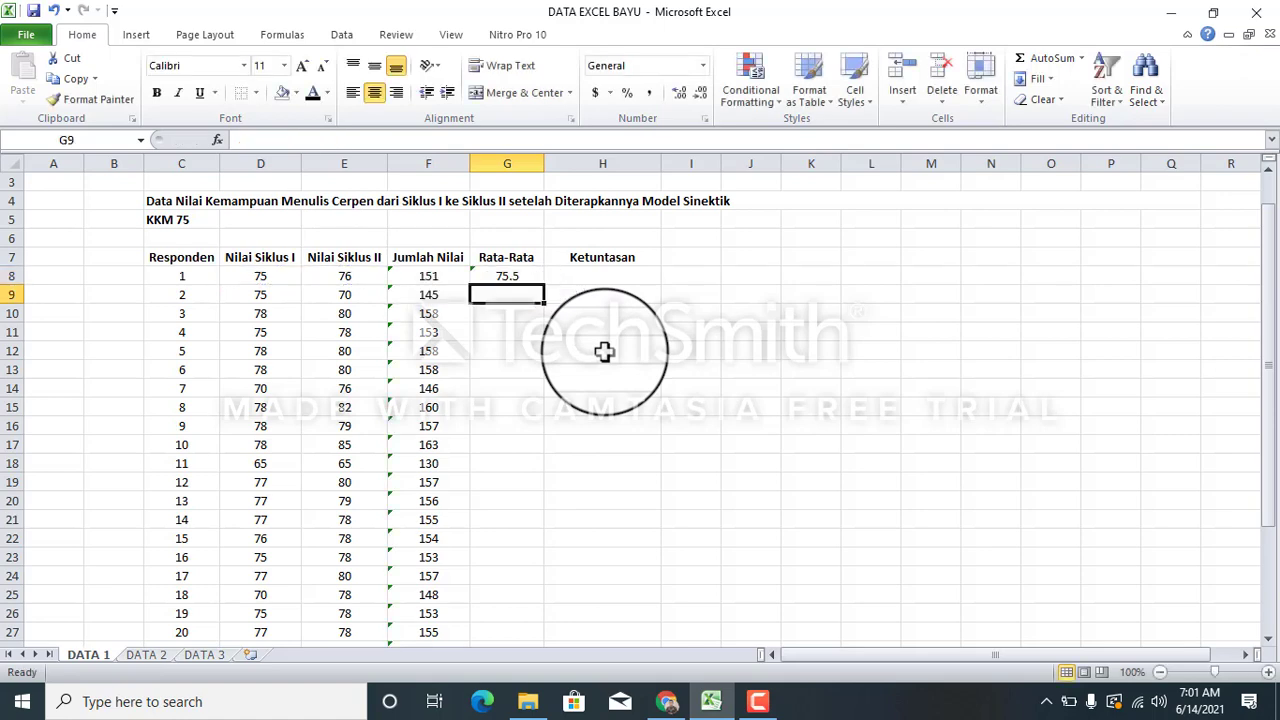
# Fill the average formula from G8 down to G35 for all respondents.
pyautogui.click(526, 276)
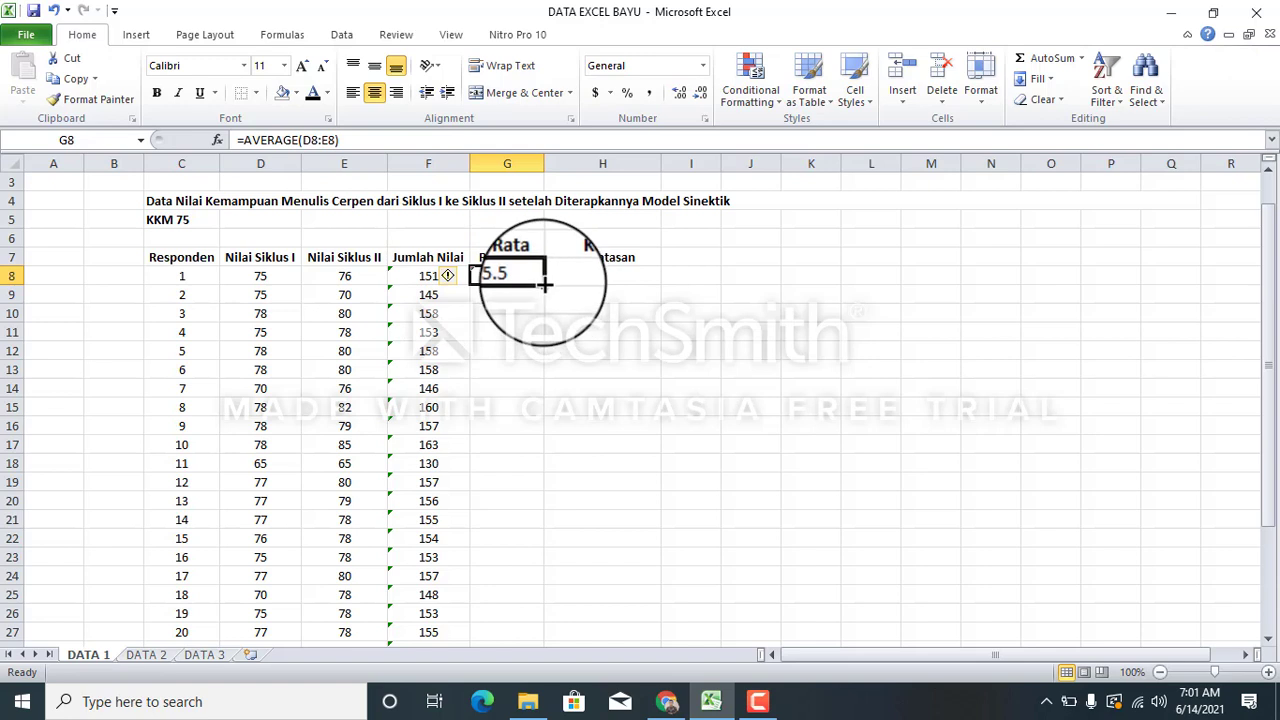
pyautogui.moveTo(544, 284); pyautogui.dragTo(477, 265)
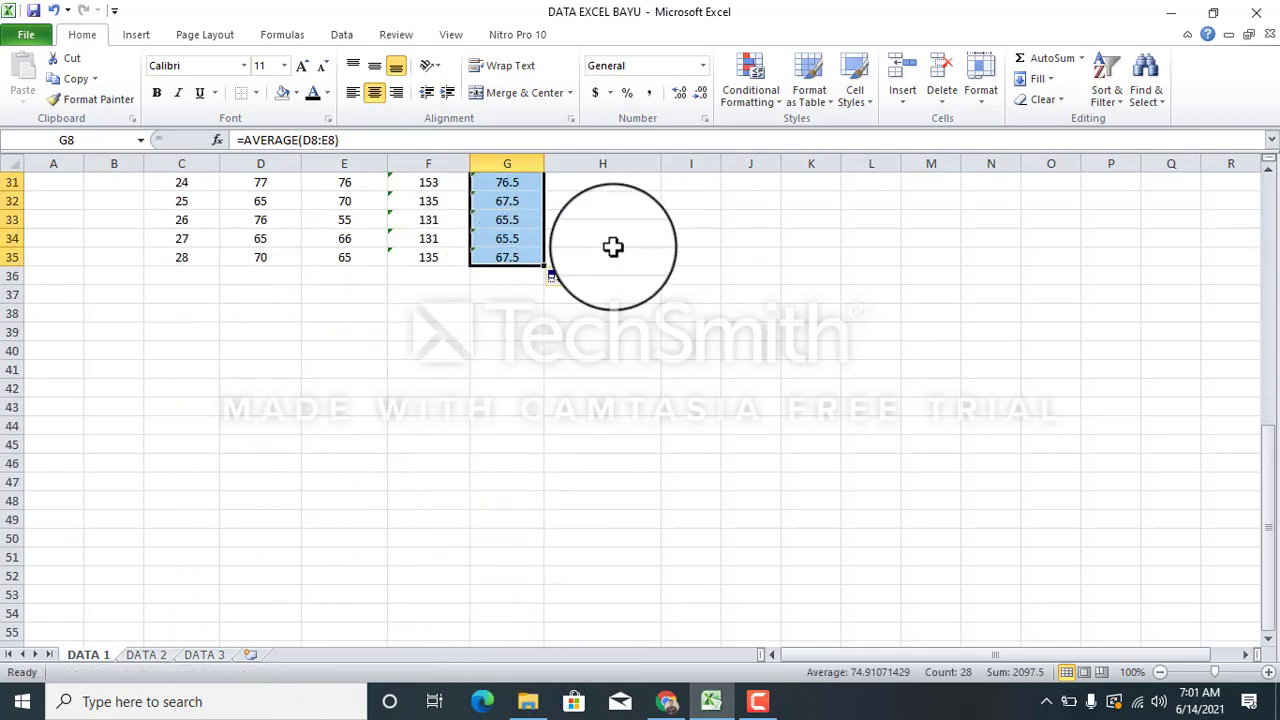
# Review the Rata-Rata column's averages and the KKM 75 passing criterion in C5.
pyautogui.press('Up')
pyautogui.press('Down')
pyautogui.press('Down')
pyautogui.press('Down')
pyautogui.press('Down')
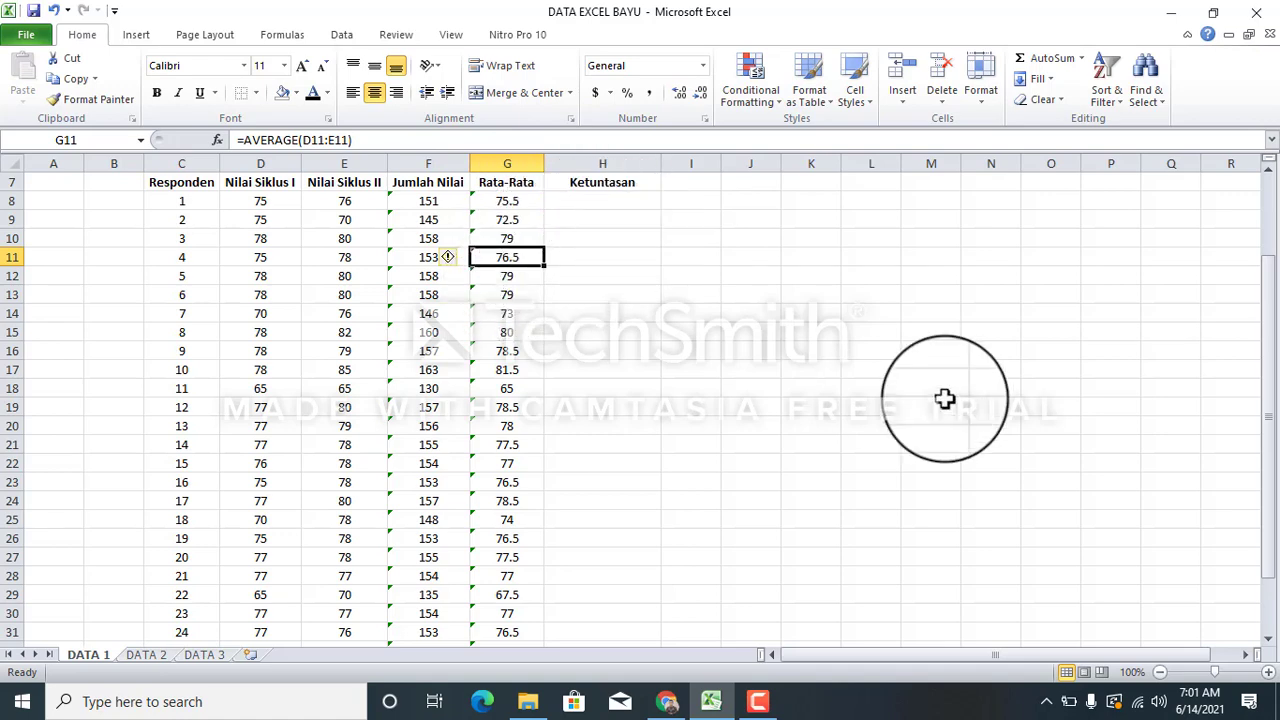
pyautogui.moveTo(1266, 336); pyautogui.dragTo(1264, 250)
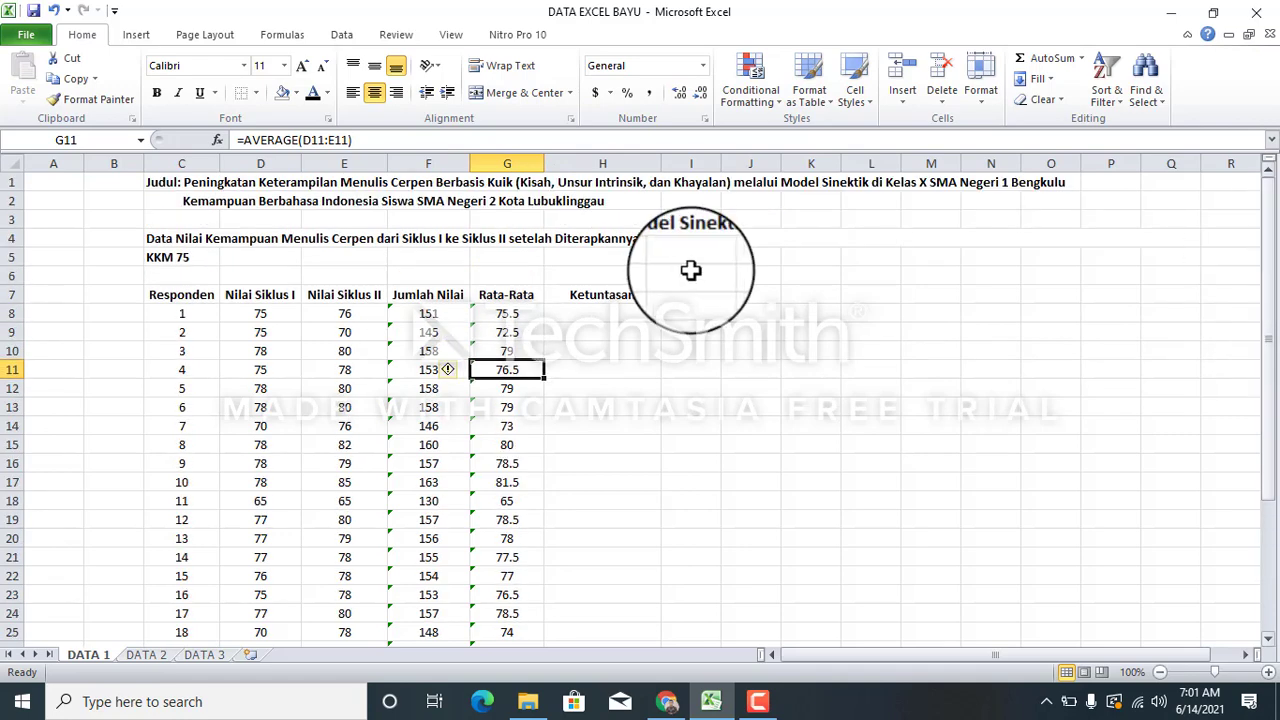
pyautogui.click(523, 314)
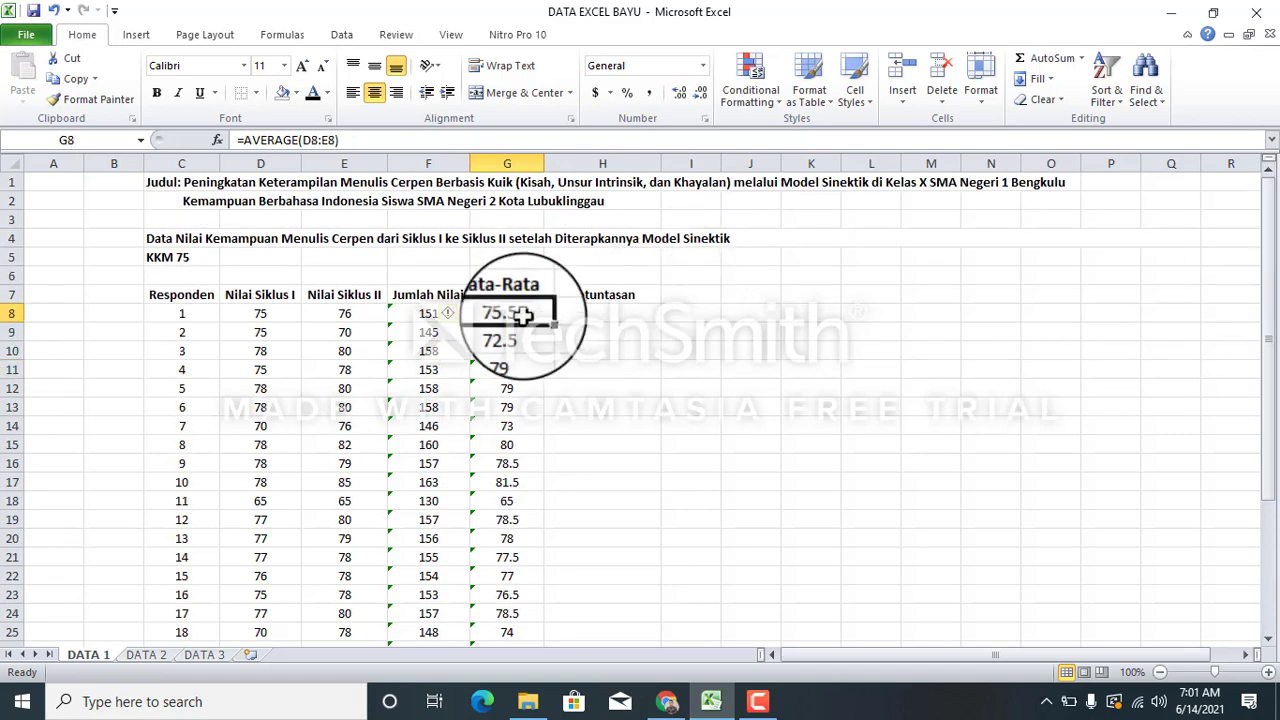
pyautogui.click(176, 257)
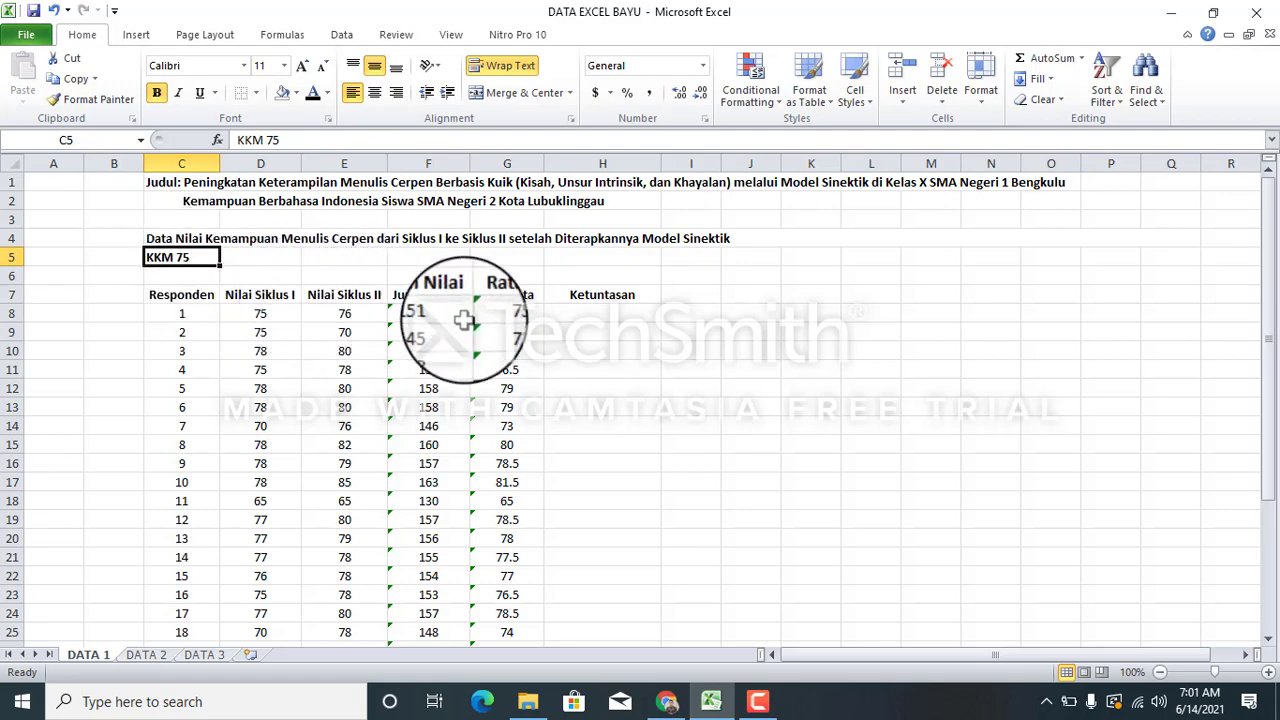
# Insert an IF function in H8 that returns "TUNTAS" when G8>=75 and "TIDAK TUNTAS" otherwise.
pyautogui.click(583, 320)
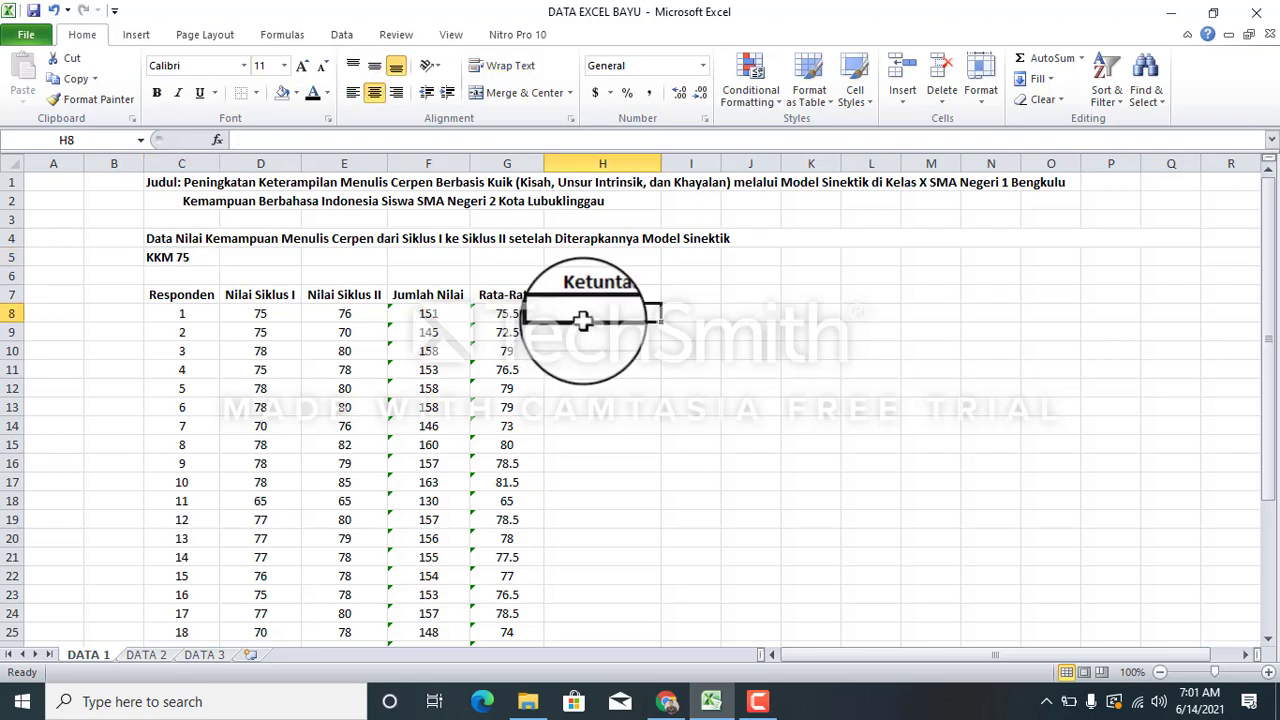
pyautogui.click(285, 37)
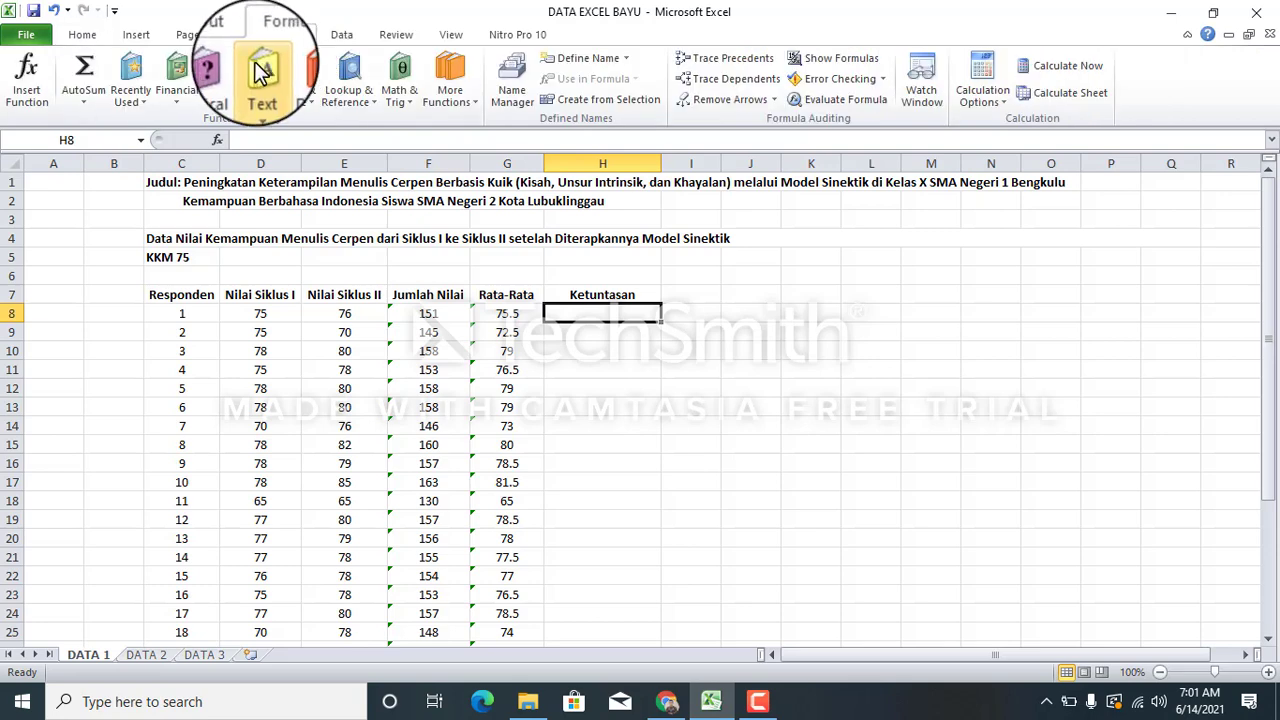
pyautogui.click(219, 105)
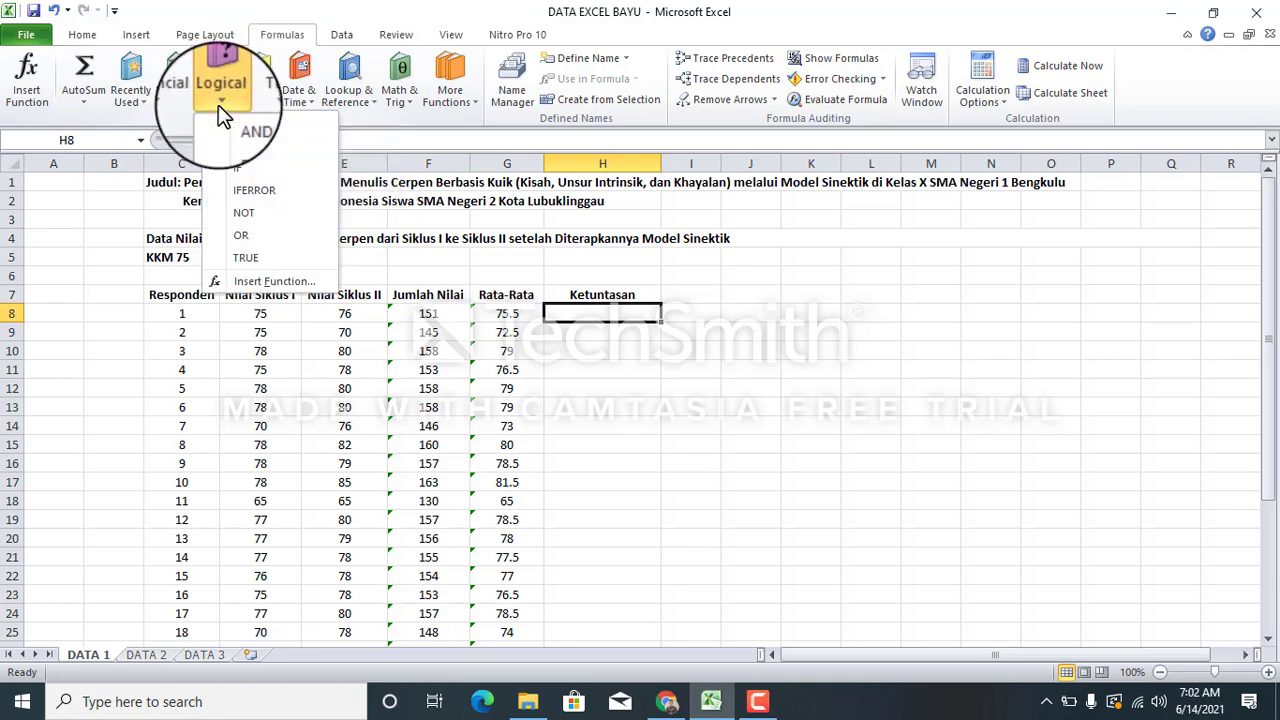
pyautogui.click(240, 172)
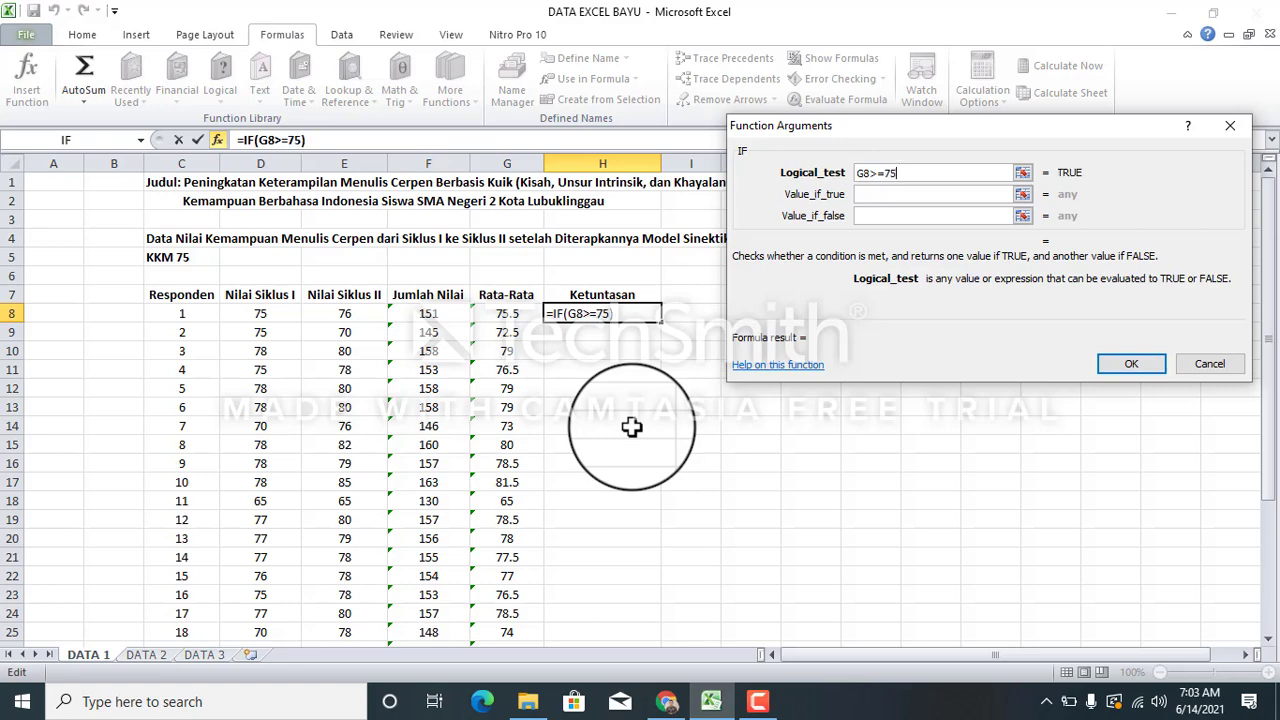
pyautogui.click(878, 196)
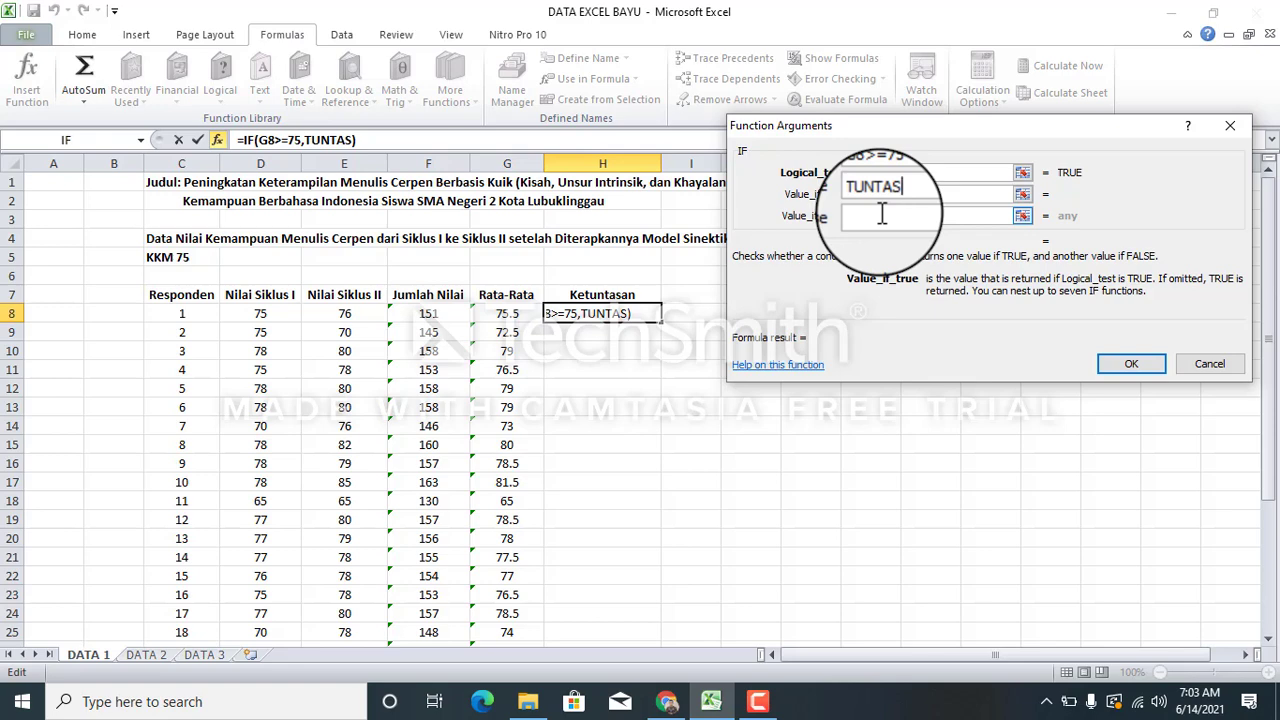
pyautogui.click(876, 220)
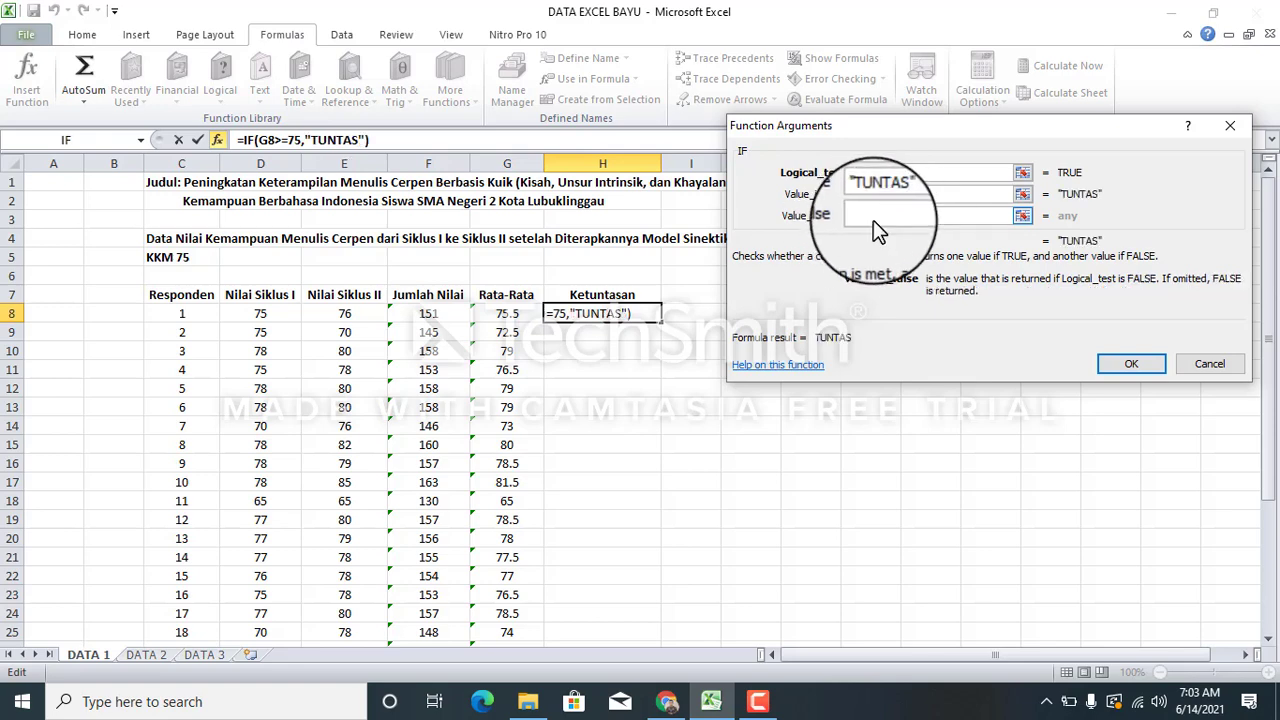
pyautogui.write('TIDAK T')
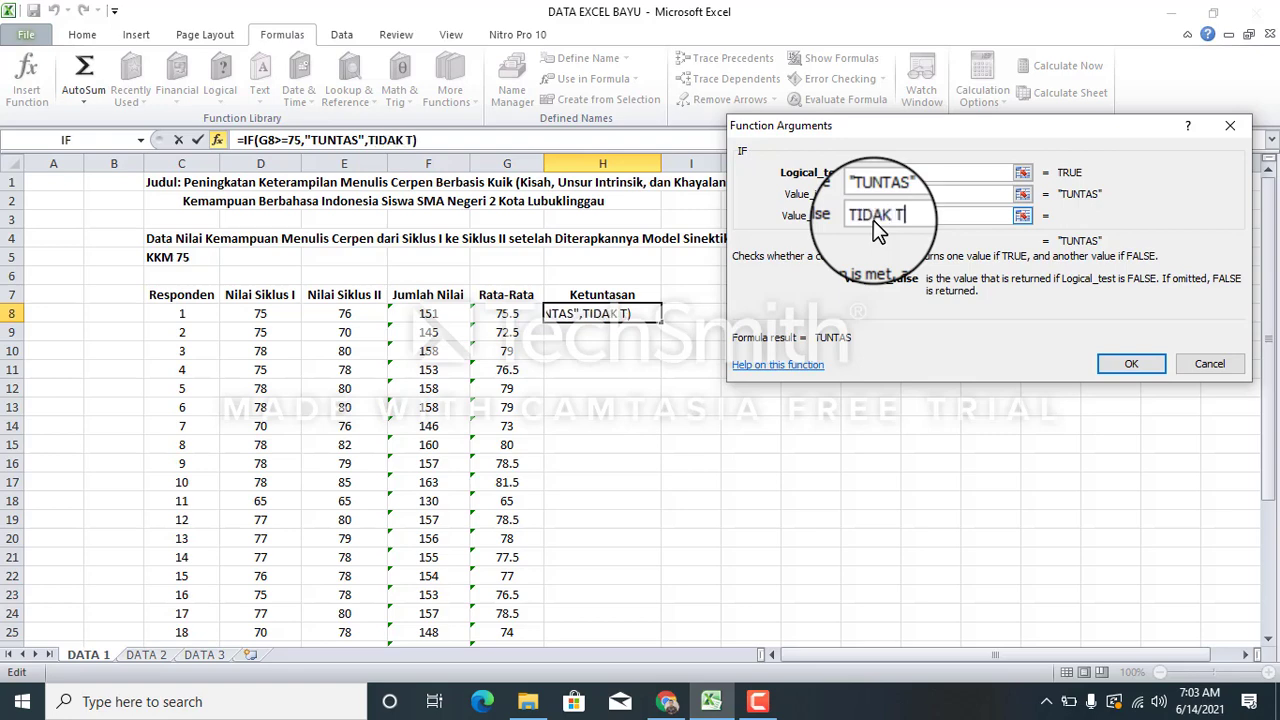
pyautogui.write('UNTAS')
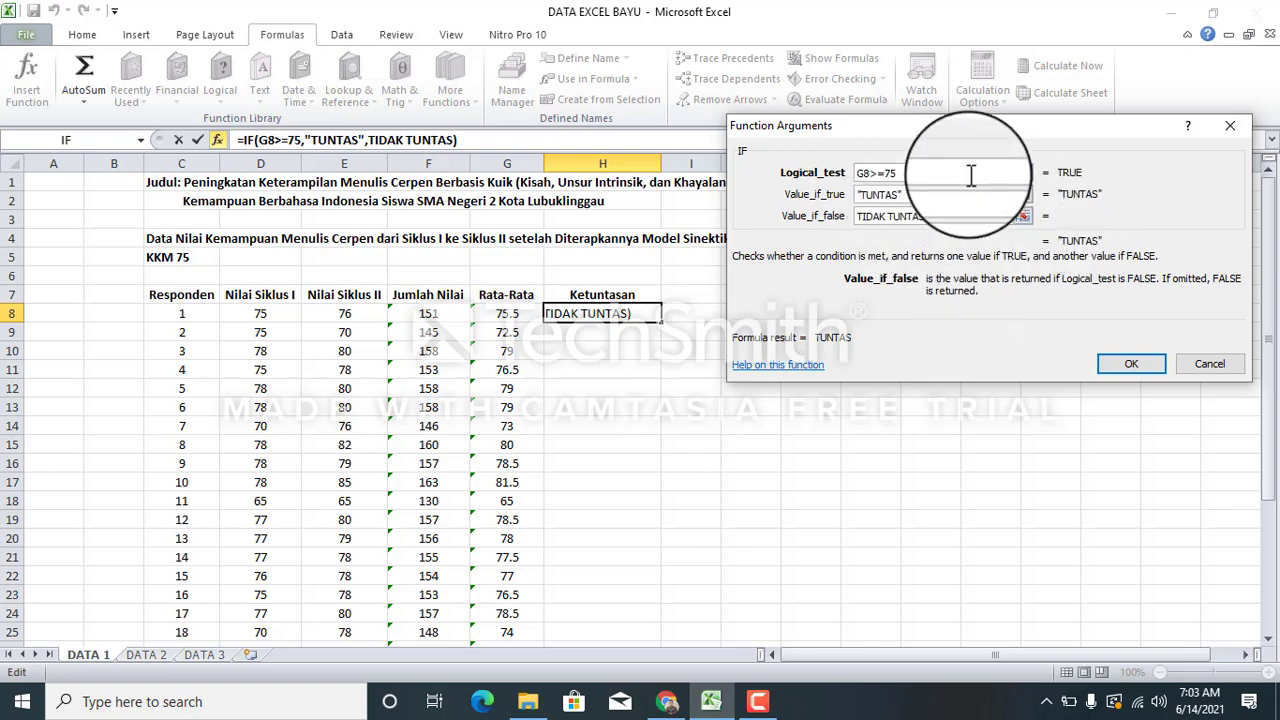
pyautogui.click(1130, 366)
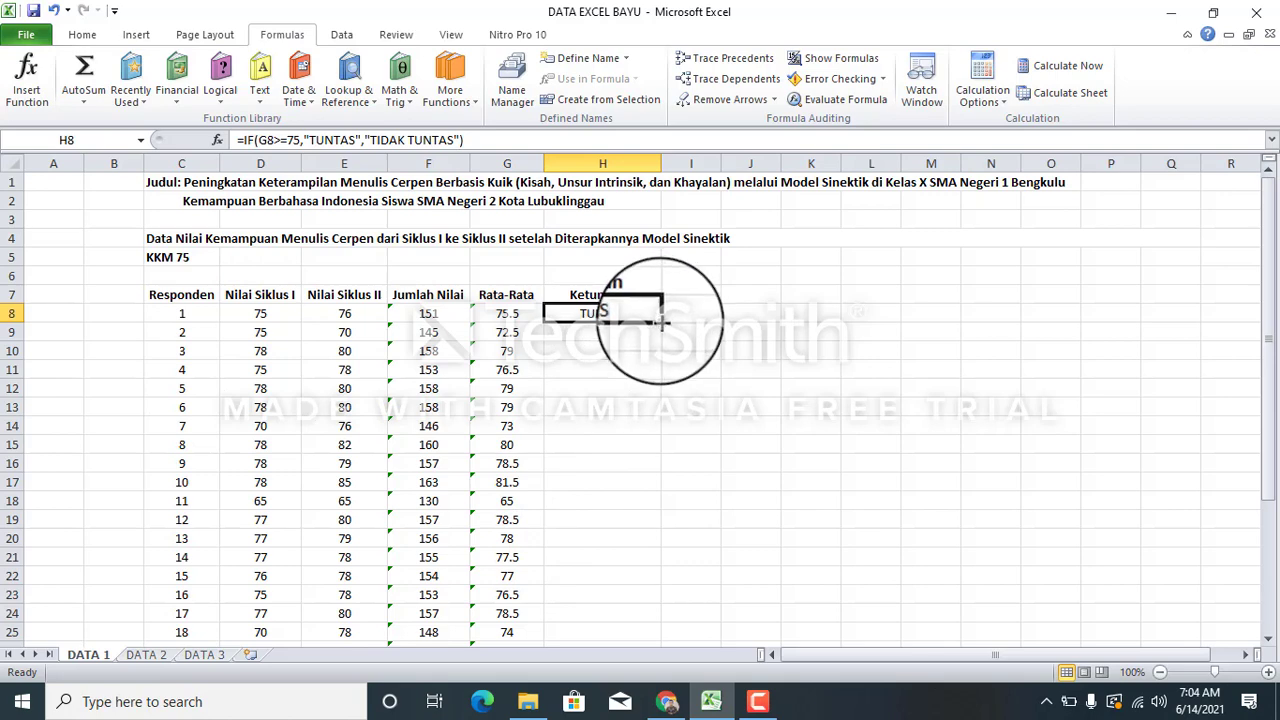
# Fill the Ketuntasan formula from H8 down to H35 and check the results for respondents 1 and 2.
pyautogui.moveTo(661, 321); pyautogui.dragTo(580, 543)
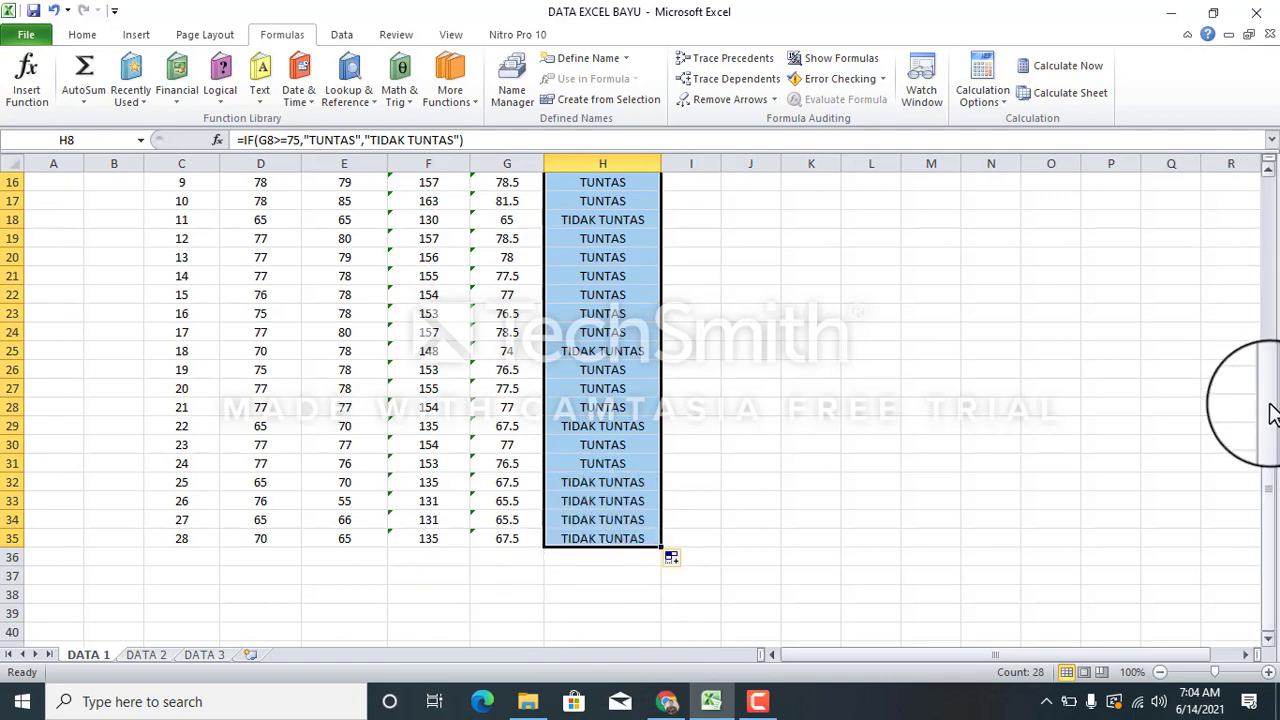
pyautogui.moveTo(1270, 413); pyautogui.dragTo(1270, 285)
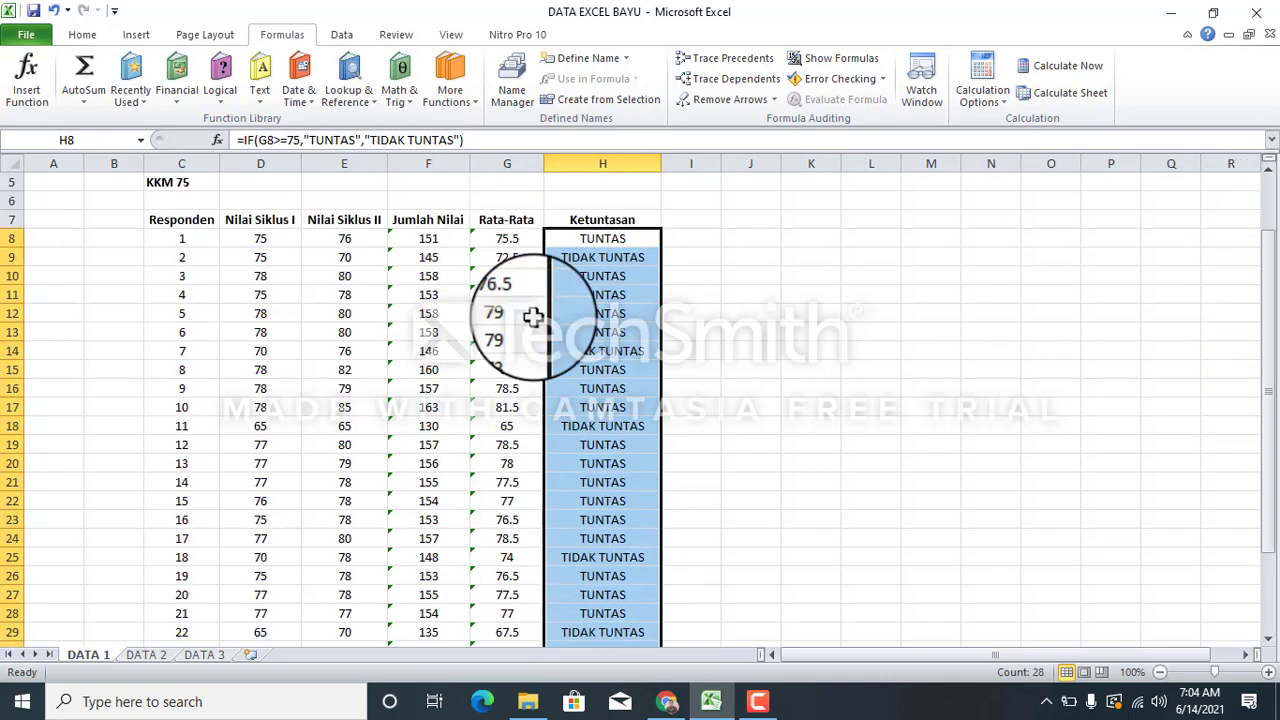
pyautogui.click(626, 243)
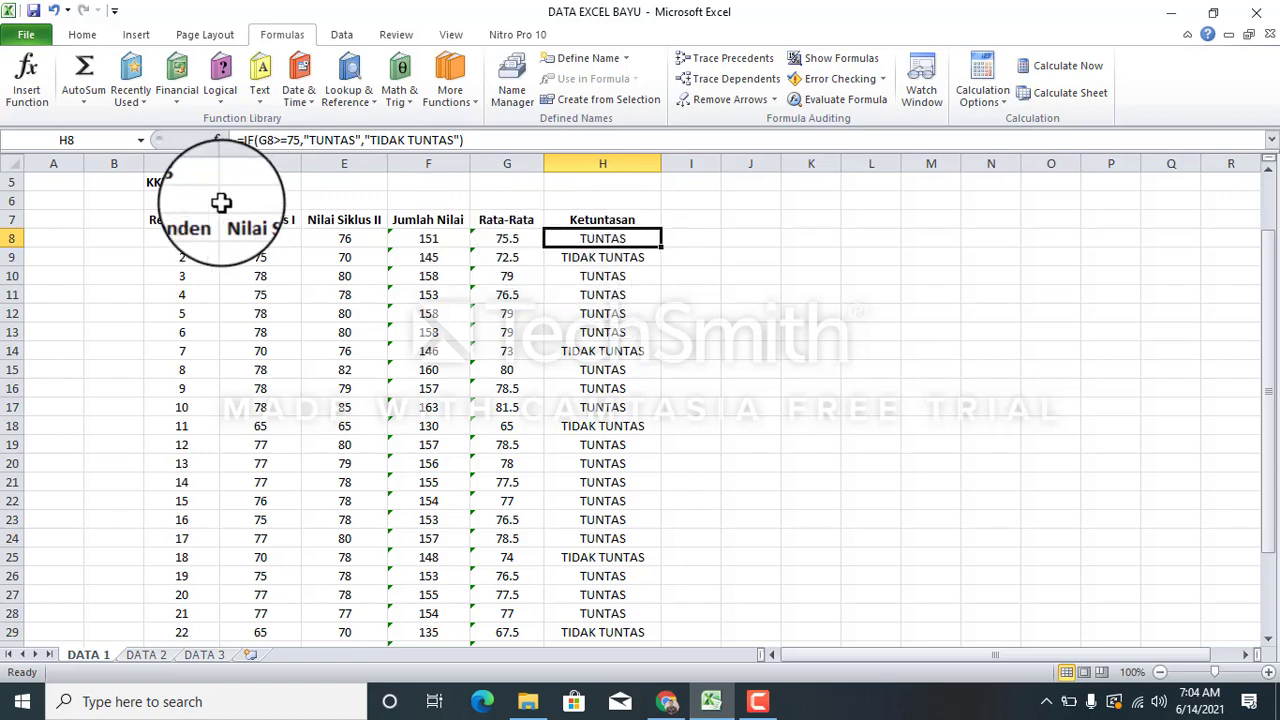
pyautogui.click(600, 257)
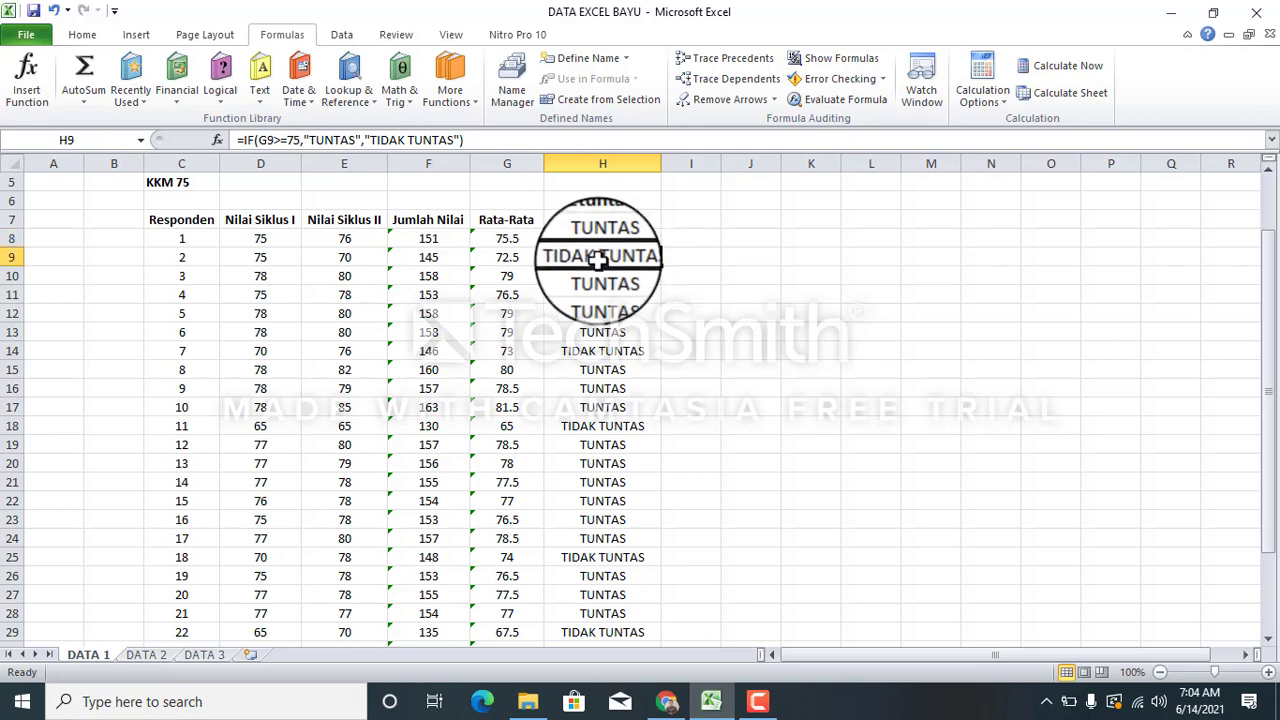
# Apply All Borders to the whole table, C7:H35, from the Responden header to respondent 28's Ketuntasan cell.
pyautogui.click(207, 226)
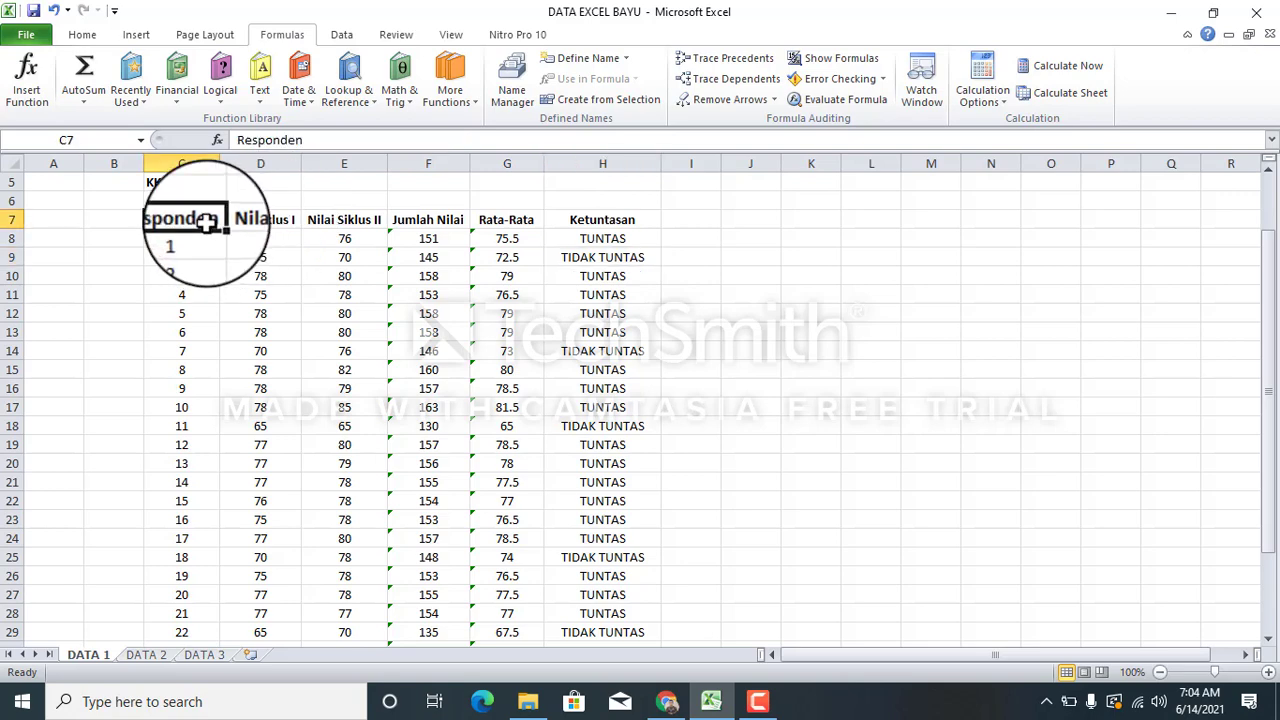
pyautogui.hotkey('shift', 'Right')
pyautogui.hotkey('shift', 'Right')
pyautogui.hotkey('shift', 'Right')
pyautogui.hotkey('shift', 'Right')
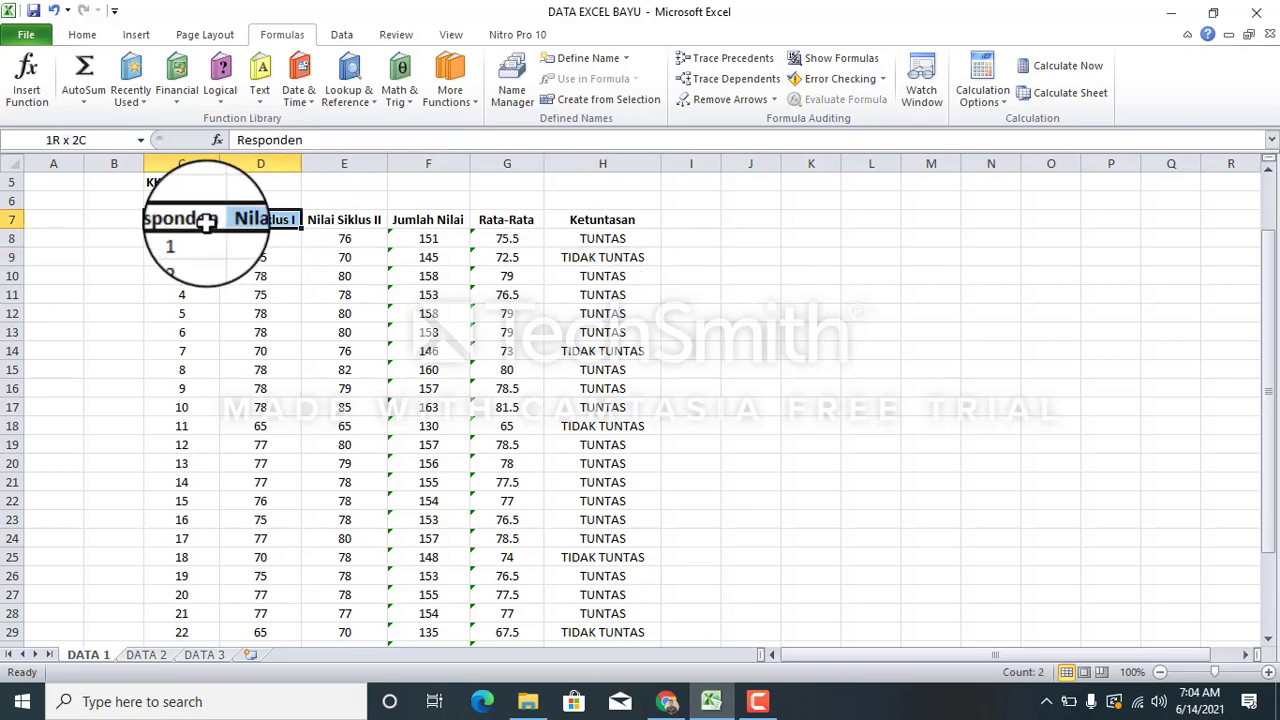
pyautogui.hotkey('shift', 'Right')
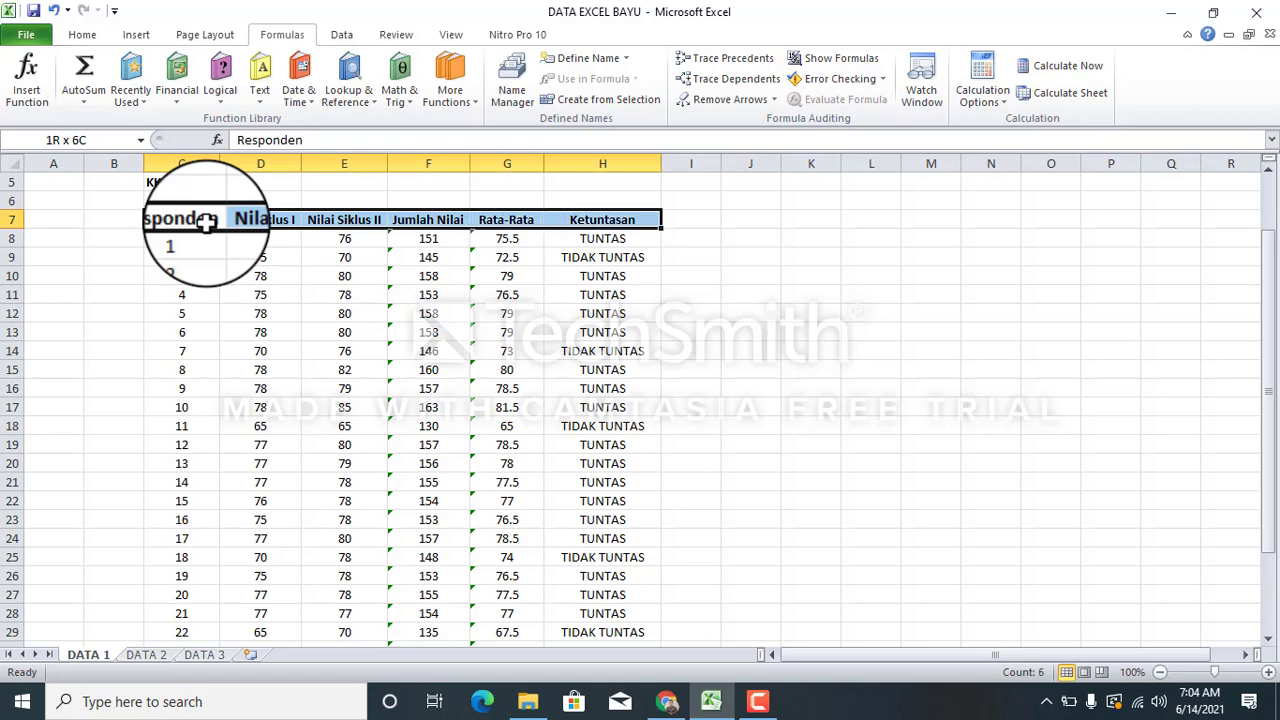
pyautogui.hotkey('shift', 'Down')
pyautogui.hotkey('shift', 'Down')
pyautogui.hotkey('shift', 'Down')
pyautogui.hotkey('shift', 'Down')
pyautogui.hotkey('shift', 'Down')
pyautogui.hotkey('shift', 'Down')
pyautogui.hotkey('shift', 'Down')
pyautogui.hotkey('shift', 'Down')
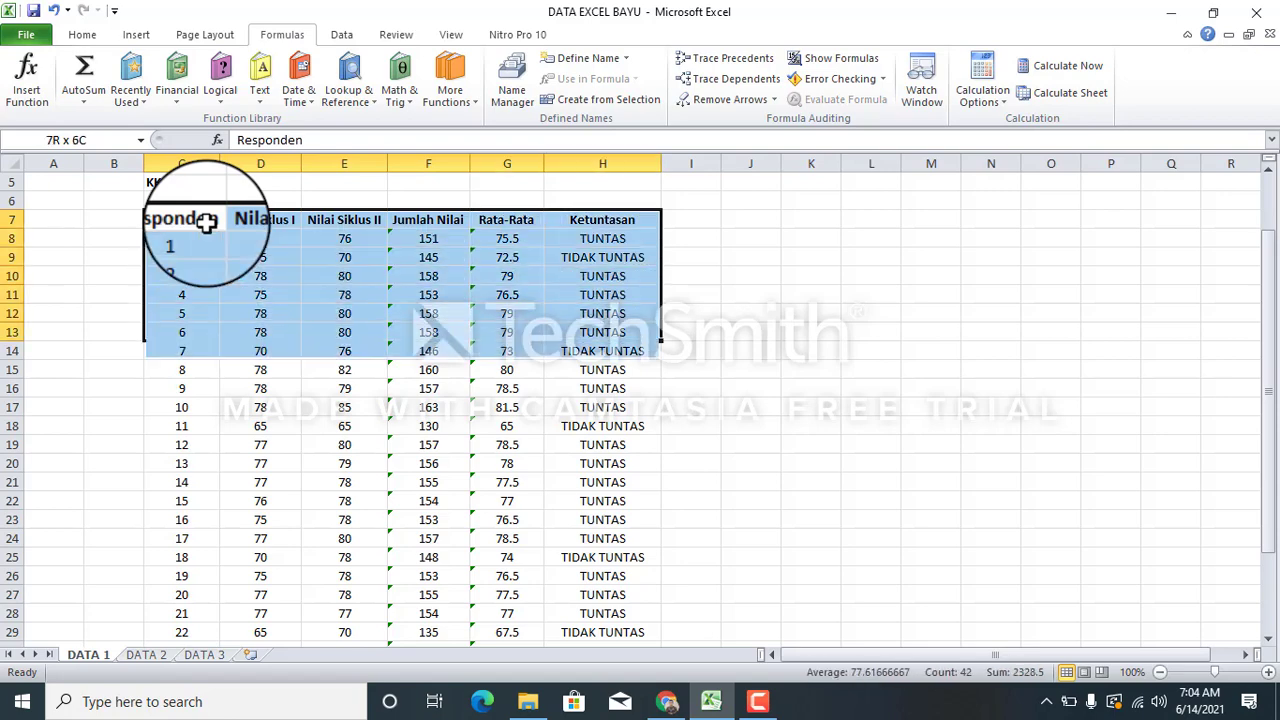
pyautogui.hotkey('shift', 'Down')
pyautogui.hotkey('shift', 'Down')
pyautogui.hotkey('shift', 'Down')
pyautogui.hotkey('shift', 'Down')
pyautogui.hotkey('shift', 'Down')
pyautogui.hotkey('shift', 'Down')
pyautogui.hotkey('shift', 'Down')
pyautogui.hotkey('shift', 'Down')
pyautogui.hotkey('shift', 'Down')
pyautogui.hotkey('shift', 'Down')
pyautogui.hotkey('shift', 'Down')
pyautogui.hotkey('shift', 'Down')
pyautogui.hotkey('shift', 'Down')
pyautogui.hotkey('shift', 'Down')
pyautogui.hotkey('shift', 'Down')
pyautogui.hotkey('shift', 'Down')
pyautogui.hotkey('shift', 'Down')
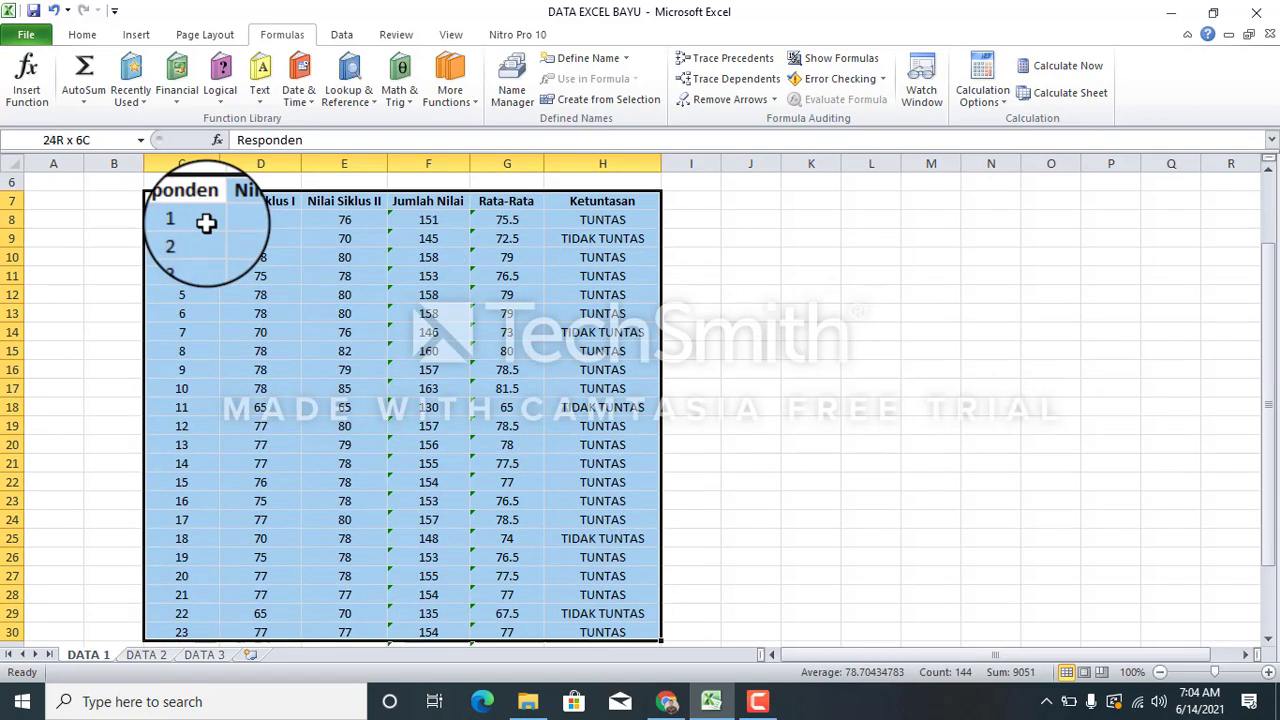
pyautogui.hotkey('shift', 'Down')
pyautogui.hotkey('shift', 'Down')
pyautogui.hotkey('shift', 'Down')
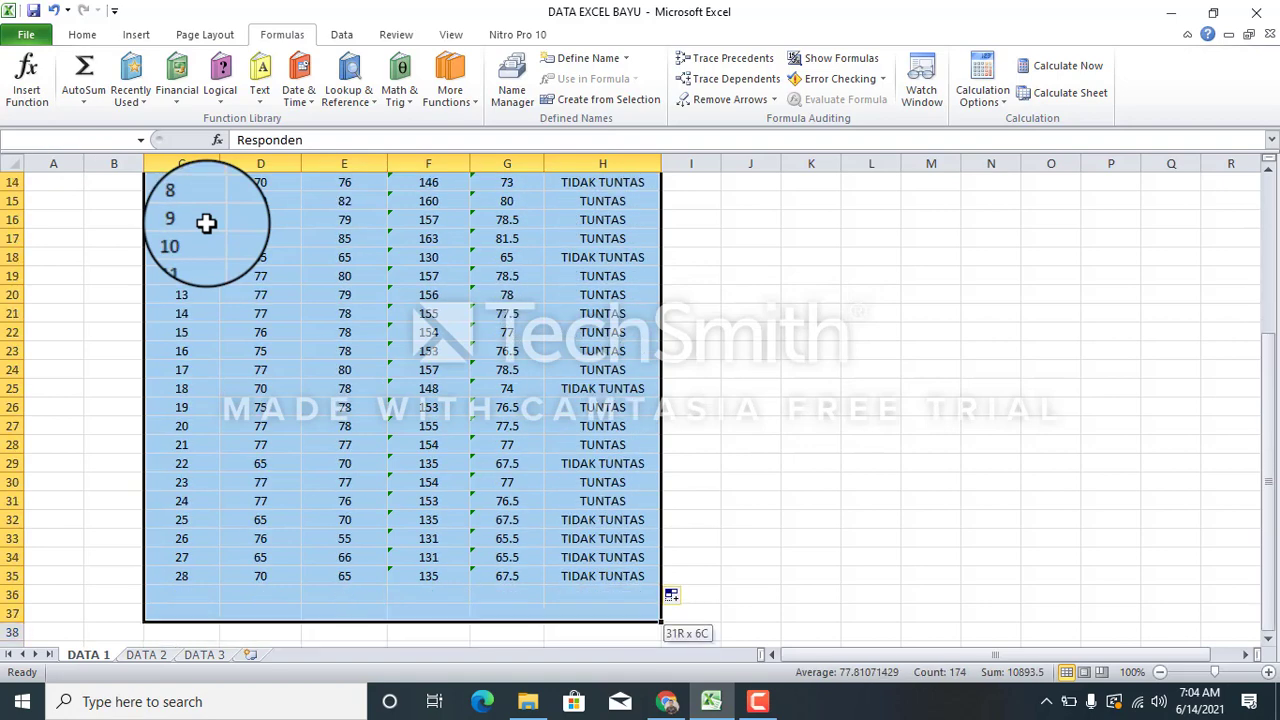
pyautogui.click(80, 38)
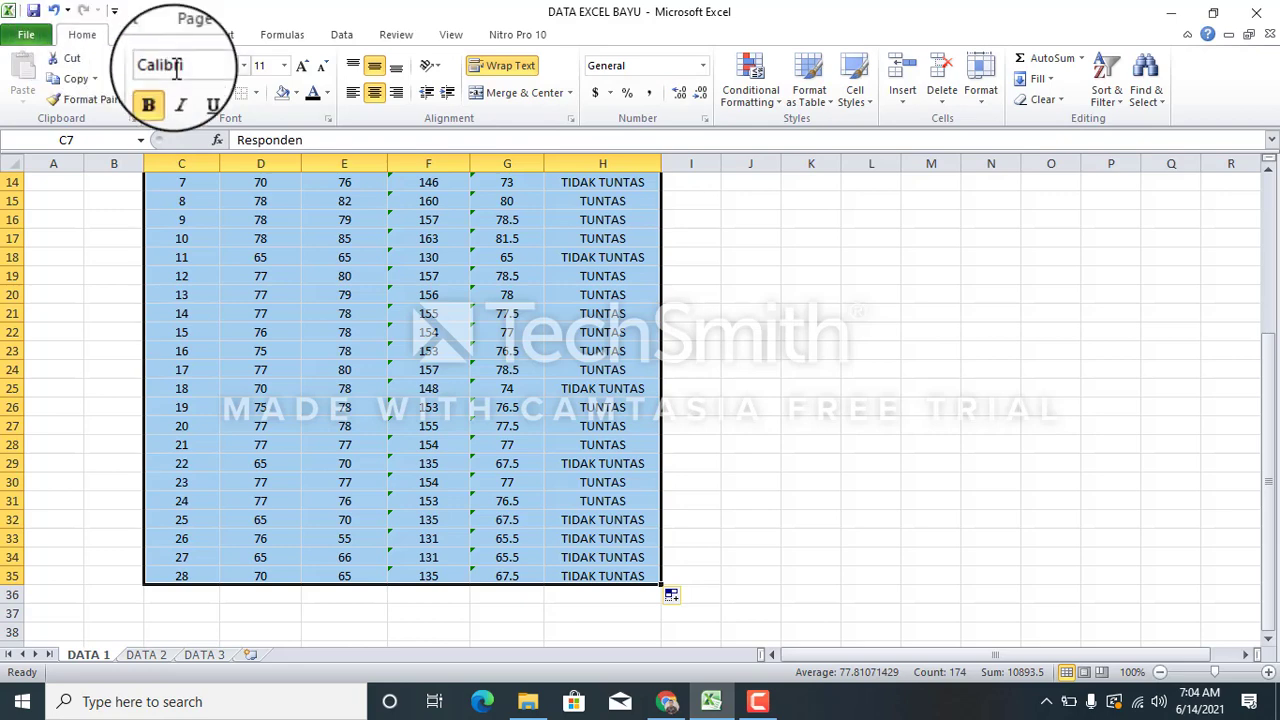
pyautogui.click(255, 93)
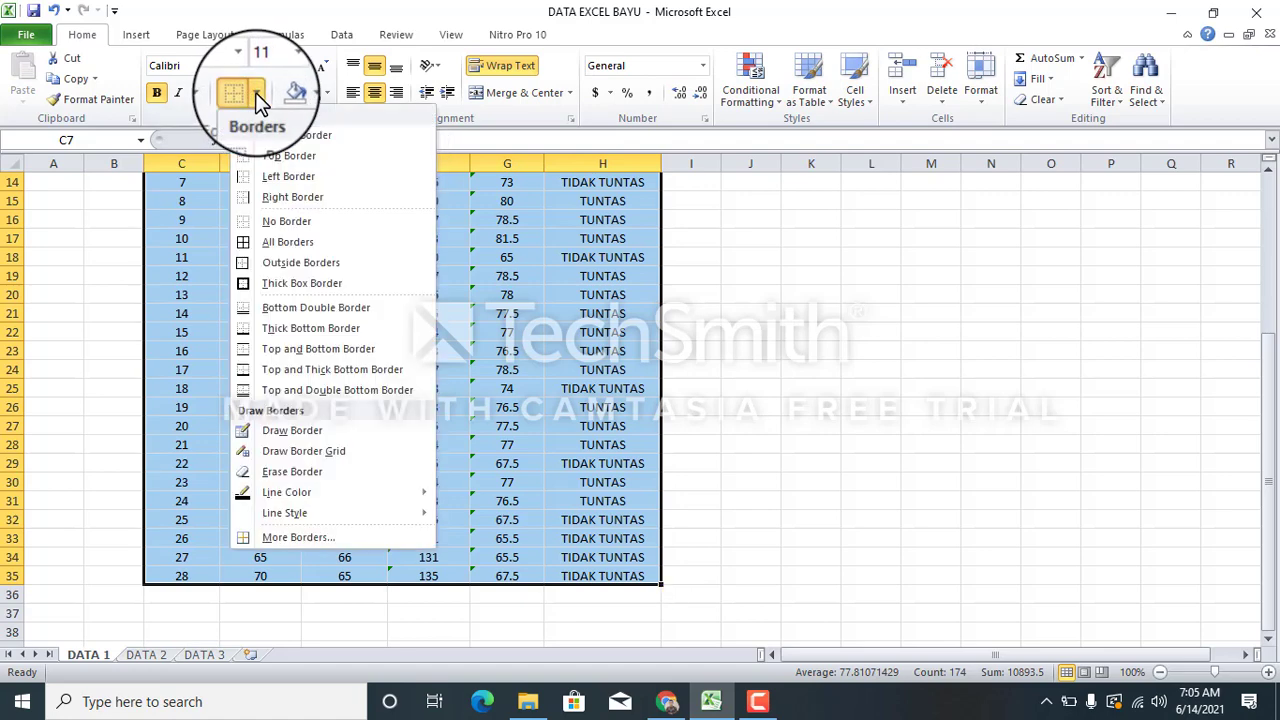
pyautogui.click(283, 246)
pyautogui.scroll(5, 340, 263)
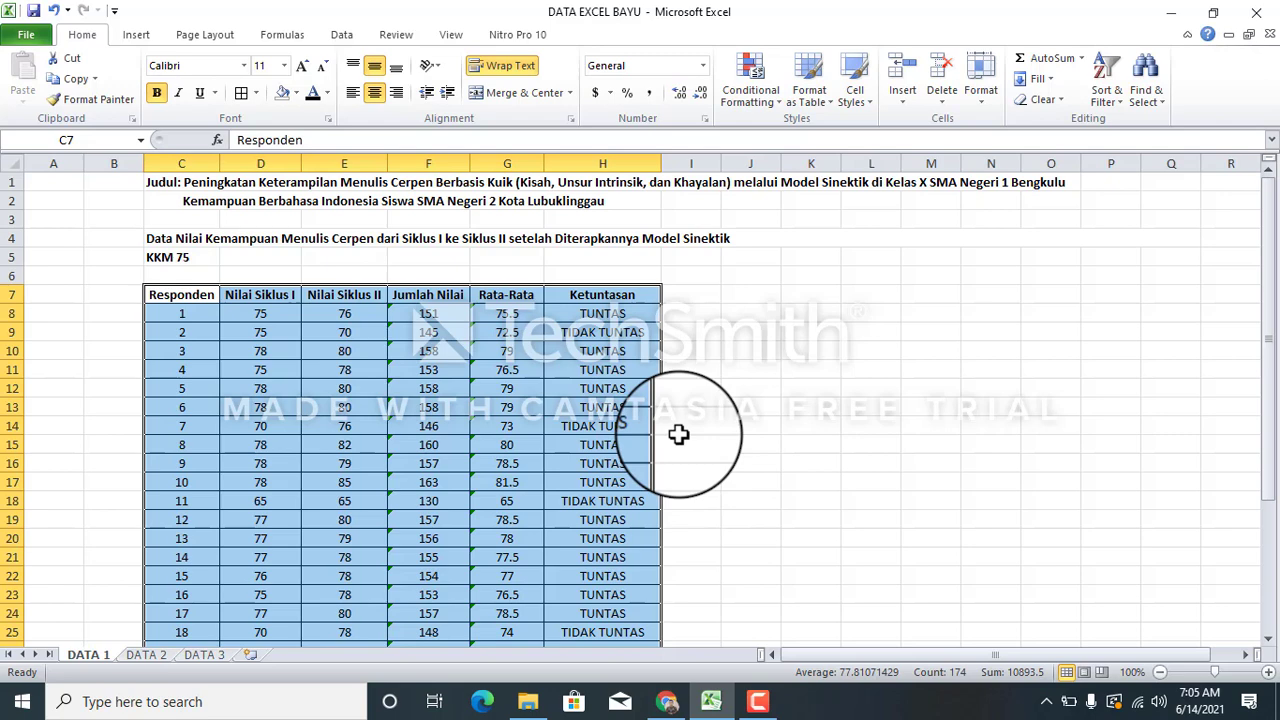
pyautogui.click(727, 405)
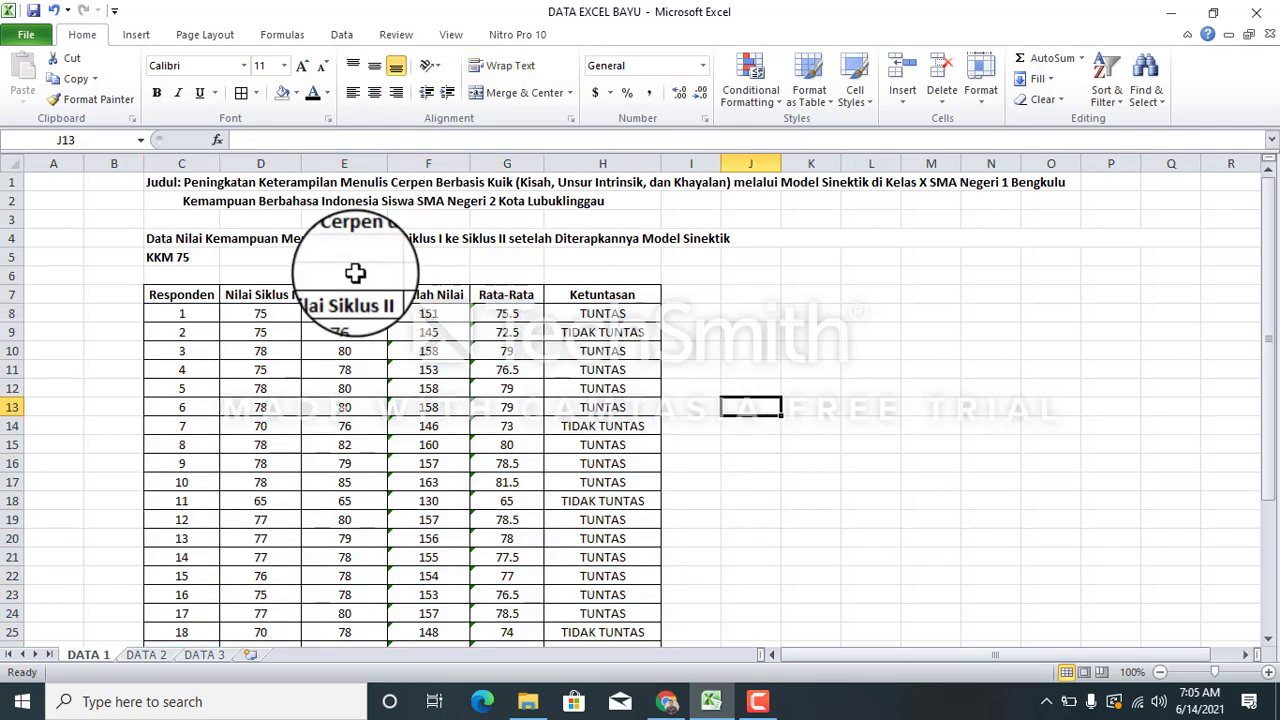
# Fill the table's header row, C7:H7, with the standard red color.
pyautogui.click(200, 297)
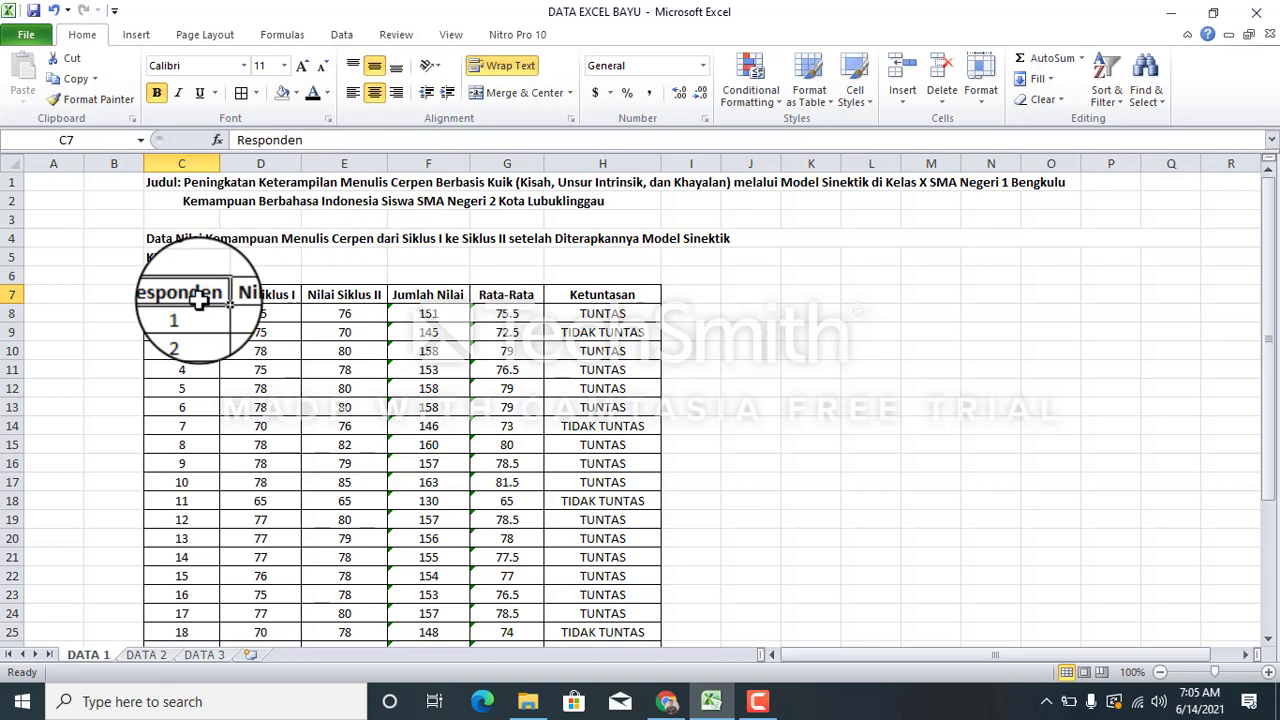
pyautogui.hotkey('shift', 'Right')
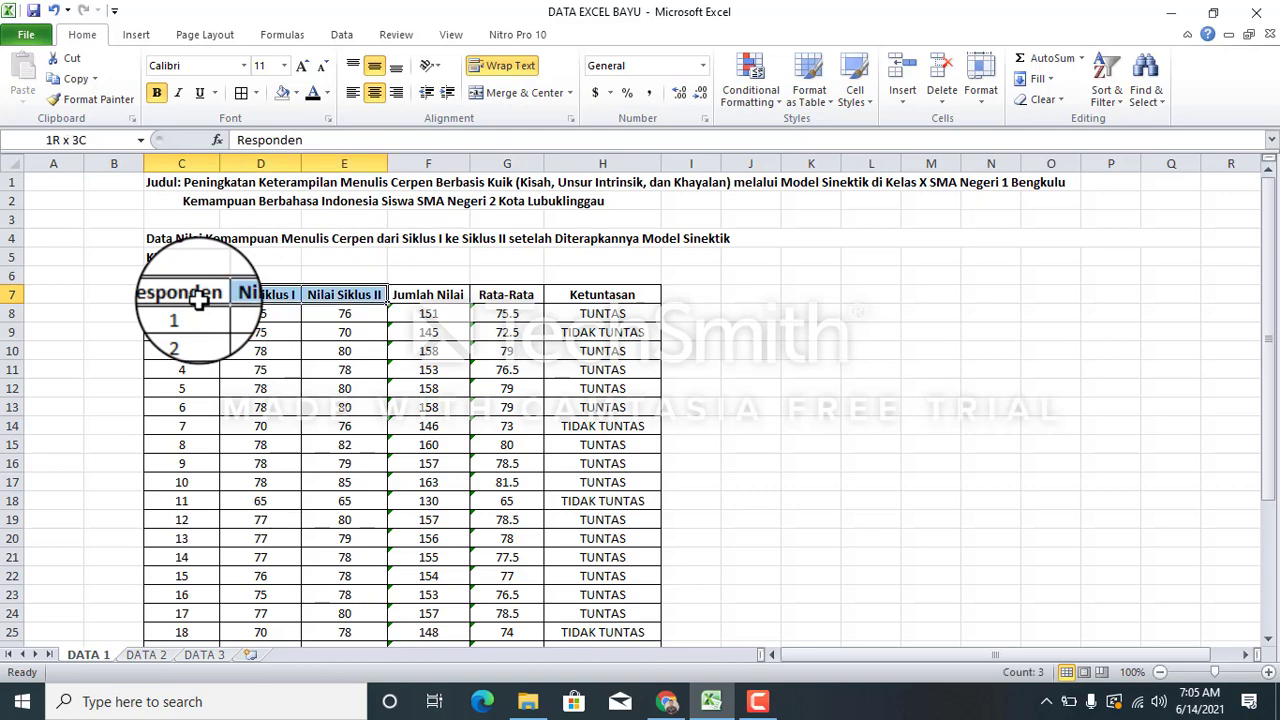
pyautogui.hotkey('shift', 'Right')
pyautogui.hotkey('shift', 'Right')
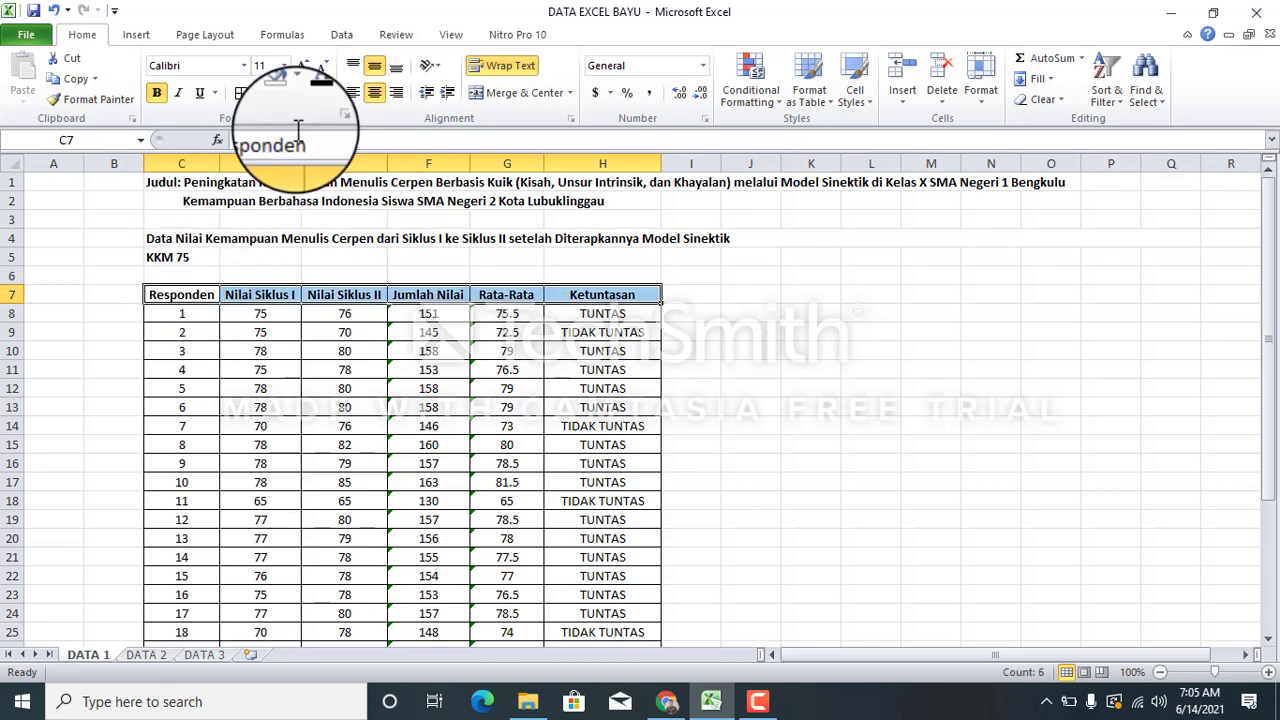
pyautogui.click(297, 93)
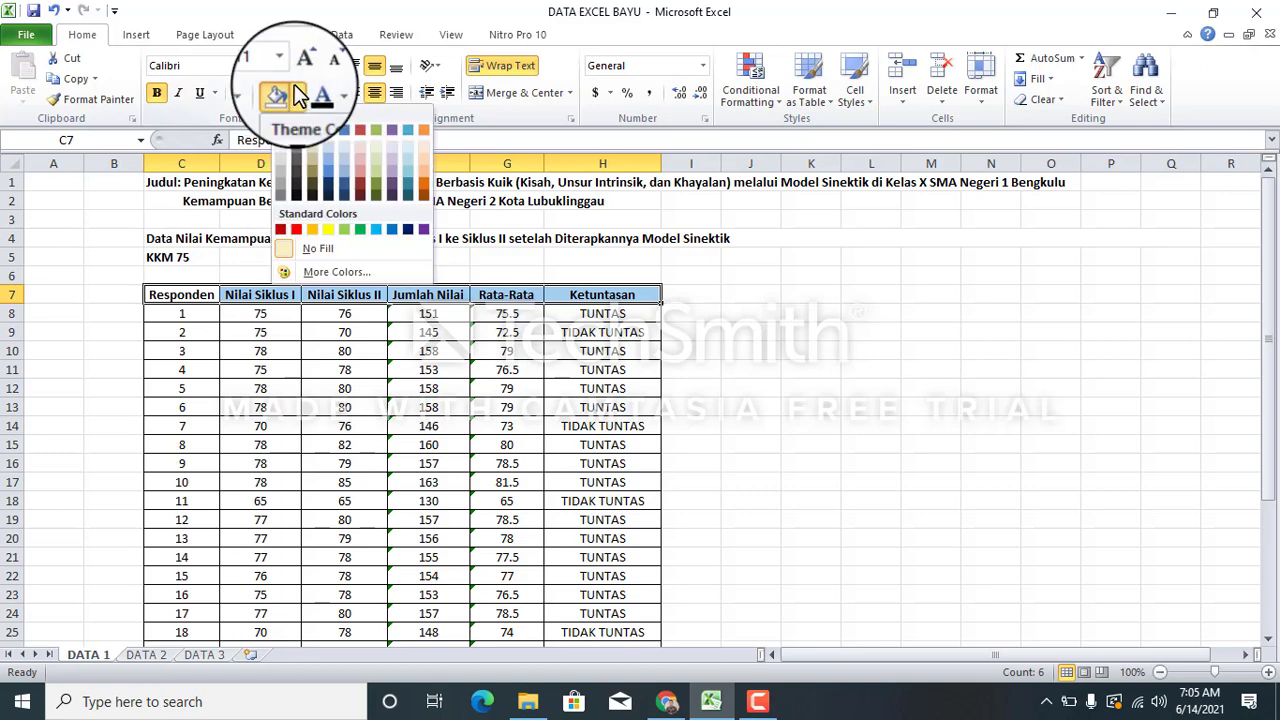
pyautogui.click(295, 232)
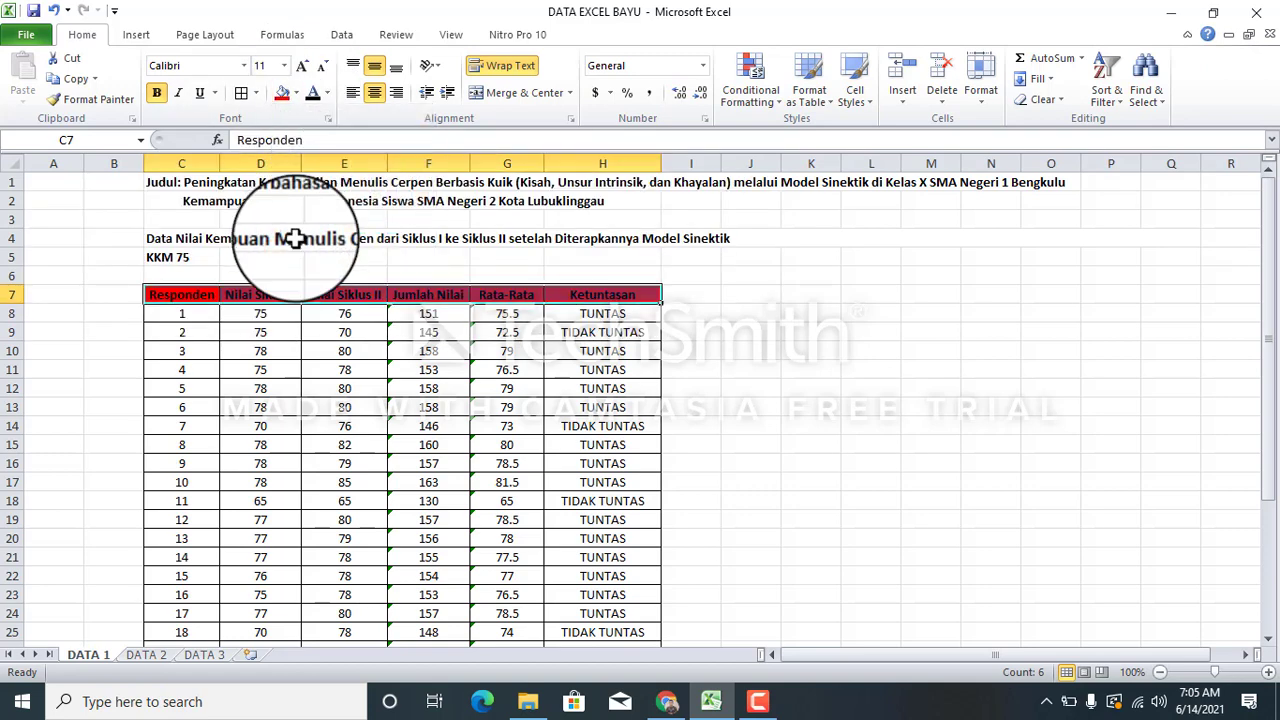
pyautogui.click(563, 372)
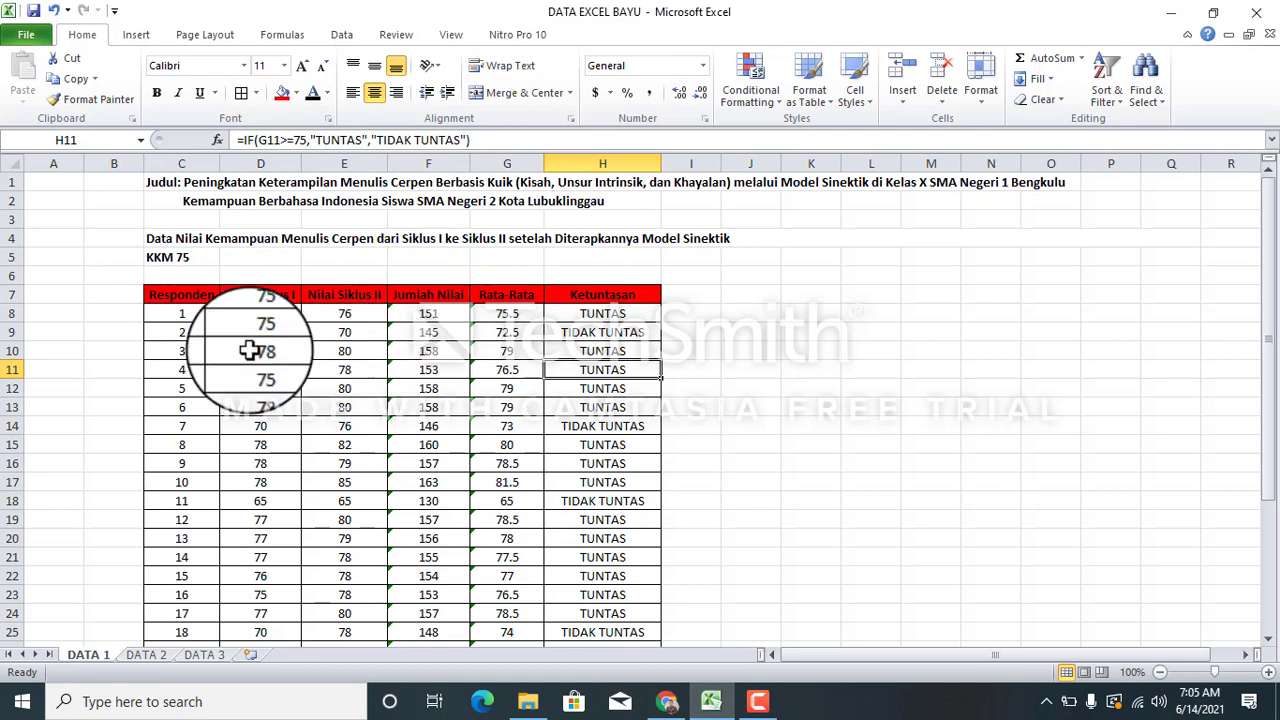
# Highlight respondent 2's TIDAK TUNTAS row, C9:H9, with a yellow fill.
pyautogui.click(196, 334)
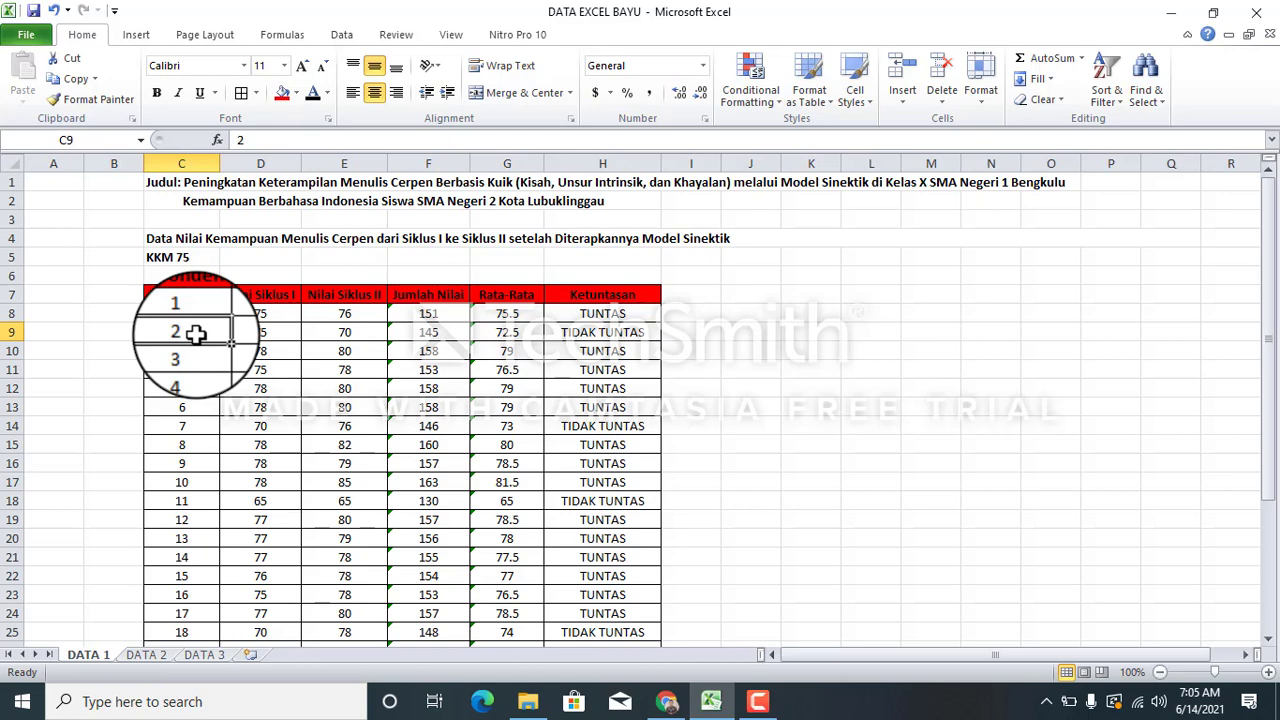
pyautogui.hotkey('shift', 'Right')
pyautogui.hotkey('shift', 'Right')
pyautogui.hotkey('shift', 'Right')
pyautogui.hotkey('shift', 'Right')
pyautogui.hotkey('shift', 'Right')
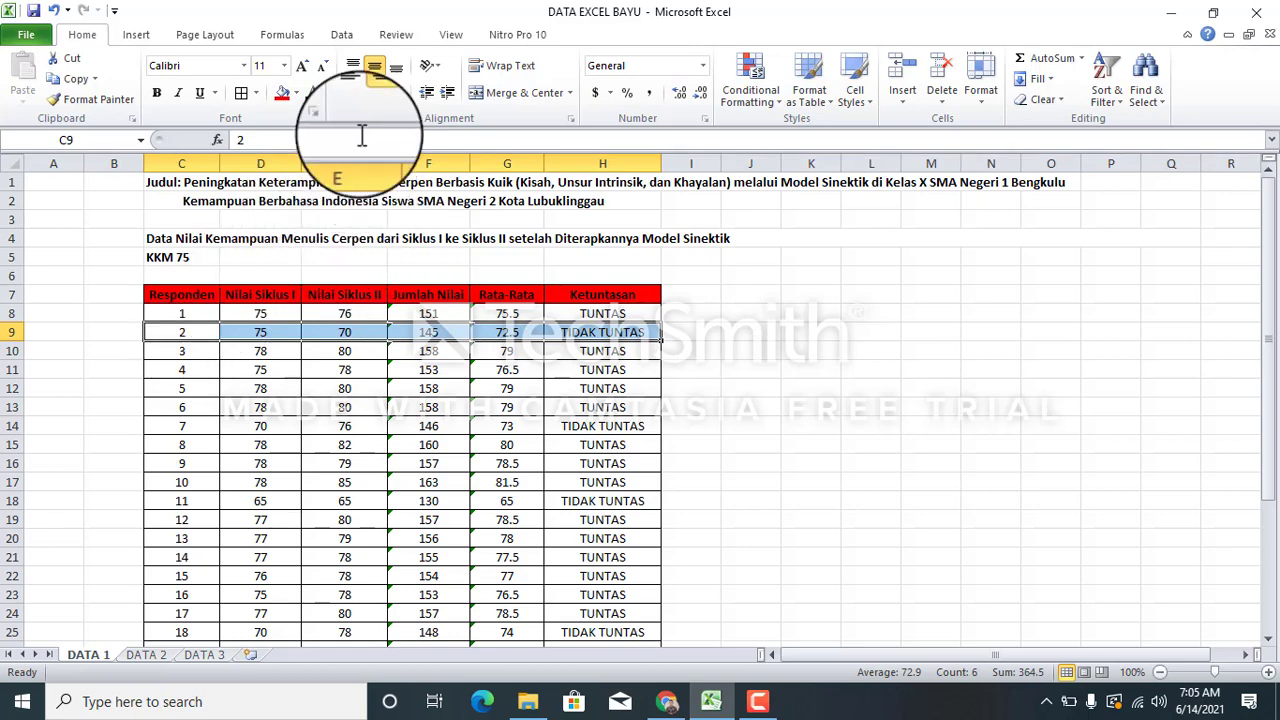
pyautogui.click(296, 93)
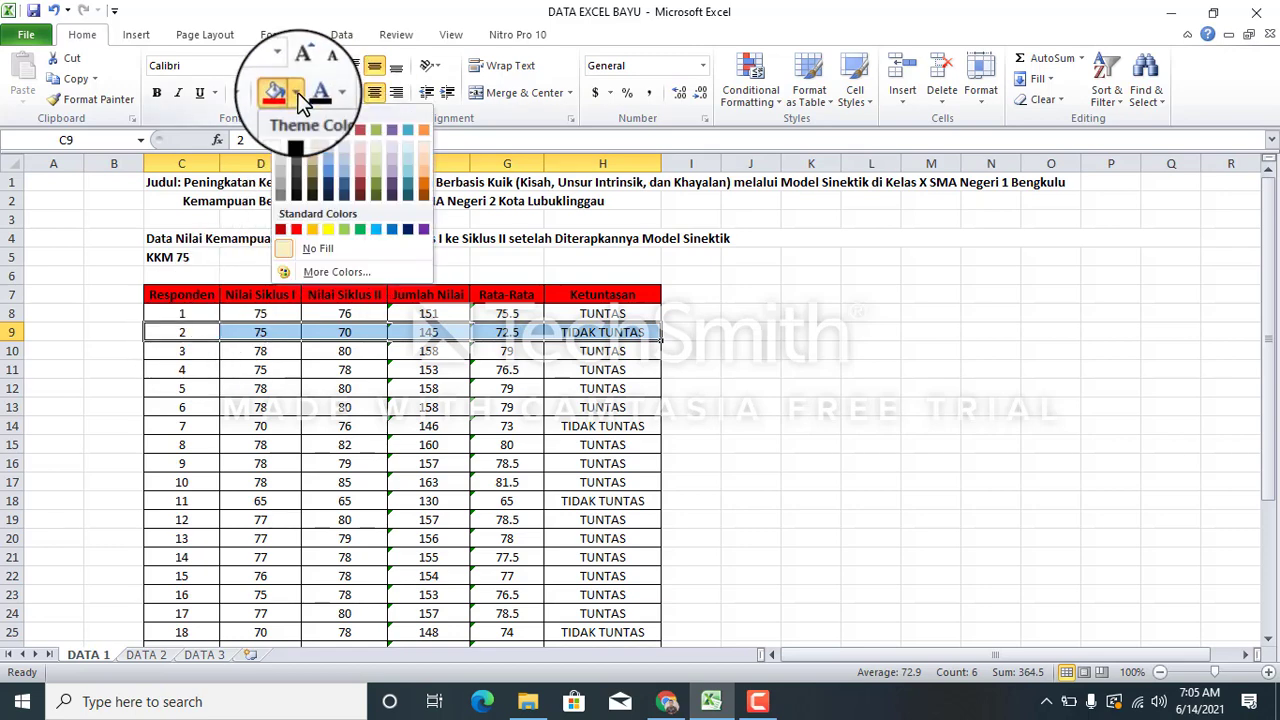
pyautogui.click(330, 232)
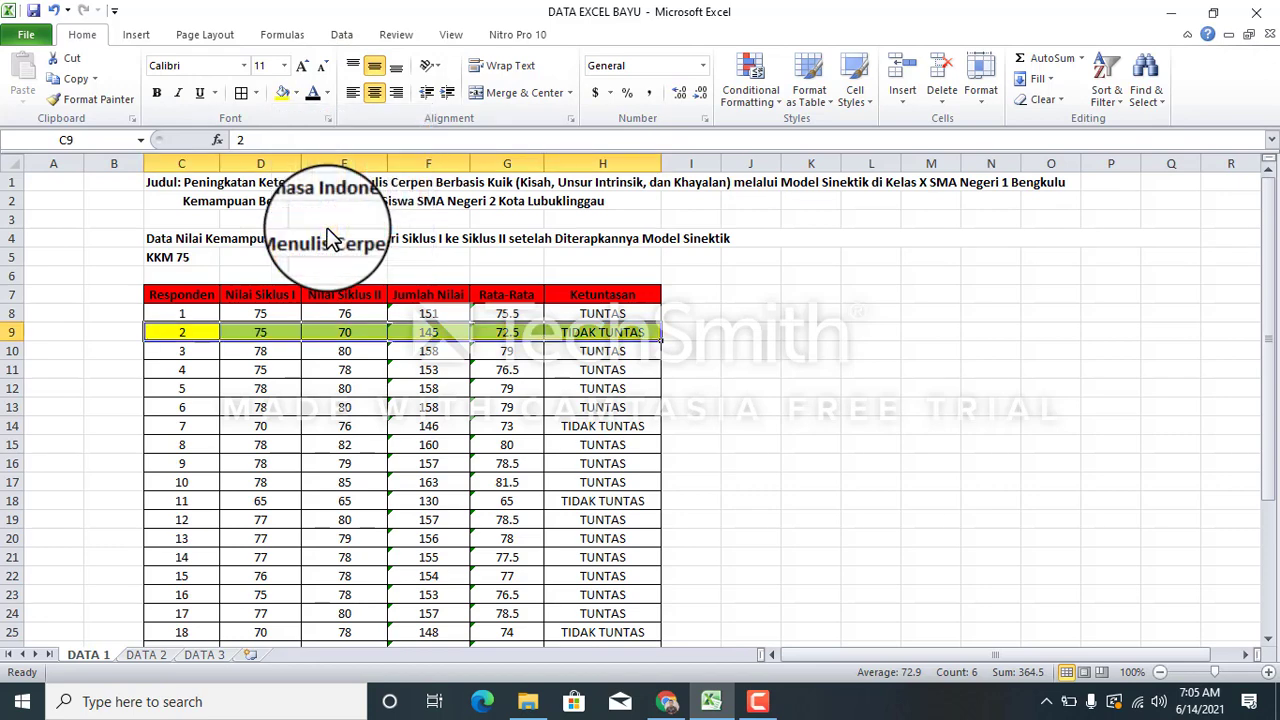
# Highlight respondent 7's TIDAK TUNTAS row, C14:H14, with a yellow fill.
pyautogui.click(598, 426)
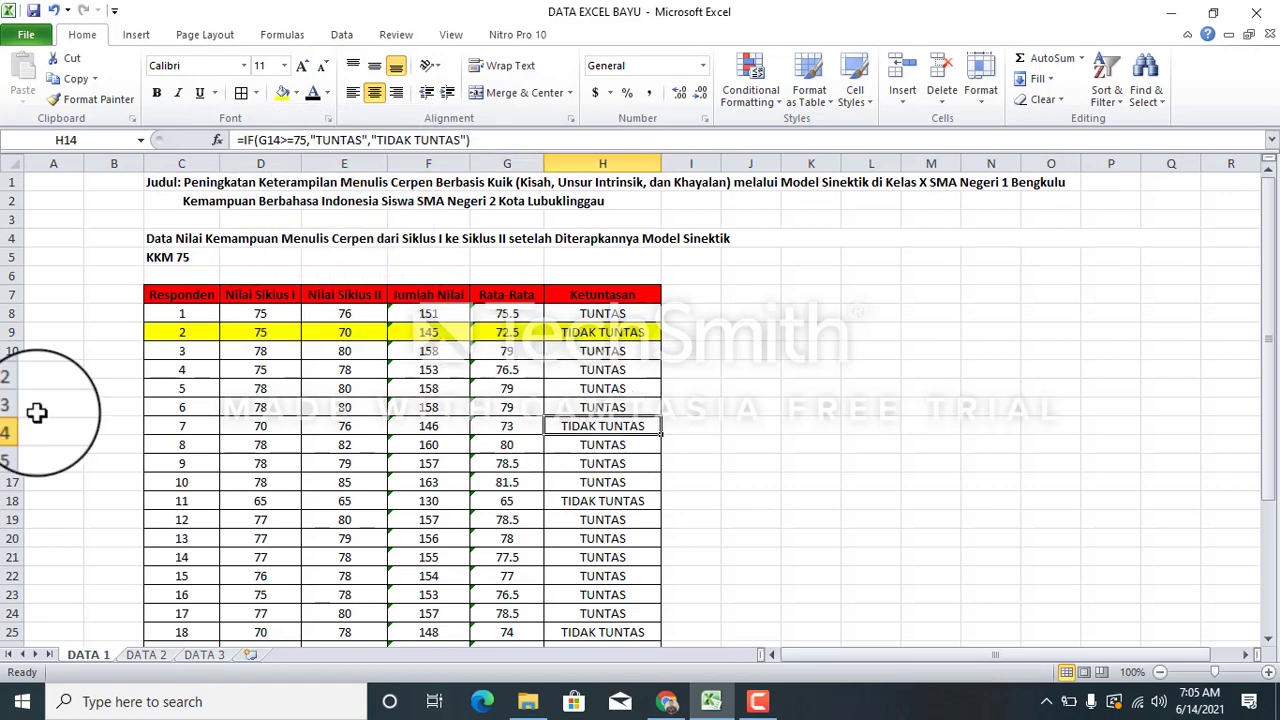
pyautogui.click(180, 425)
pyautogui.moveTo(180, 425); pyautogui.dragTo(603, 426)
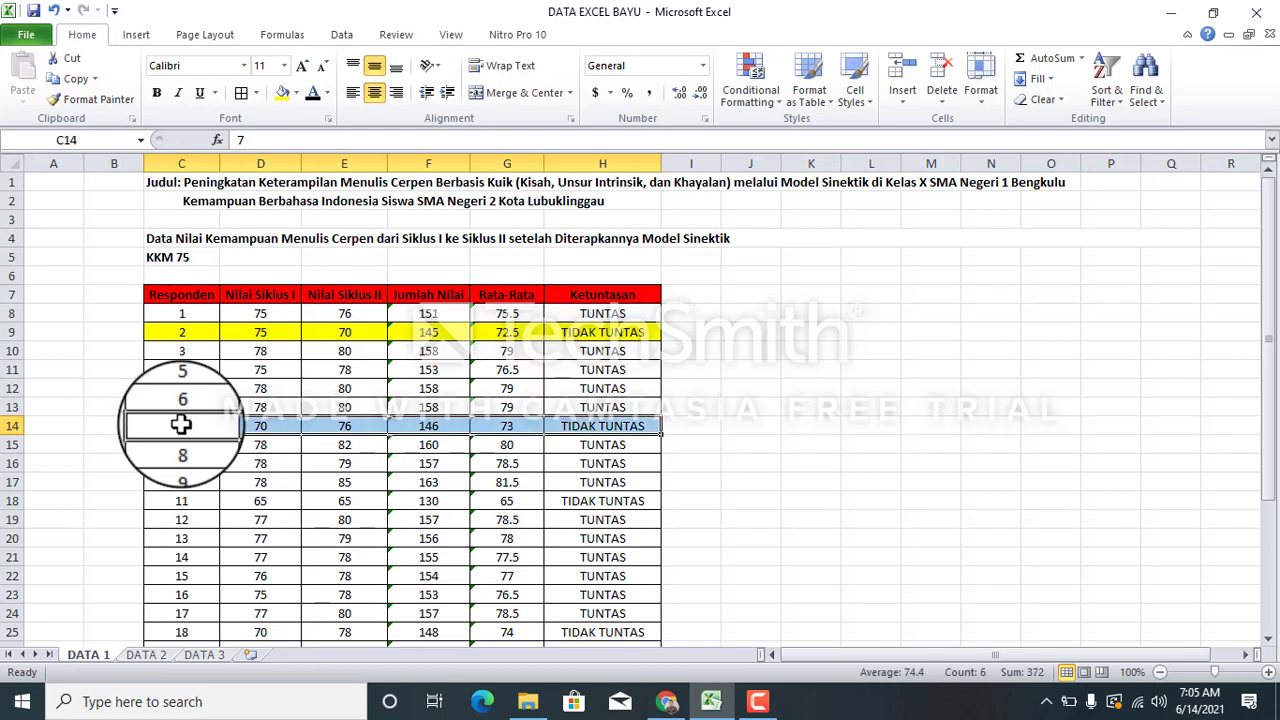
pyautogui.click(283, 92)
# Highlight respondent 11's TIDAK TUNTAS row, C18:H18, with a yellow fill.
pyautogui.click(211, 508)
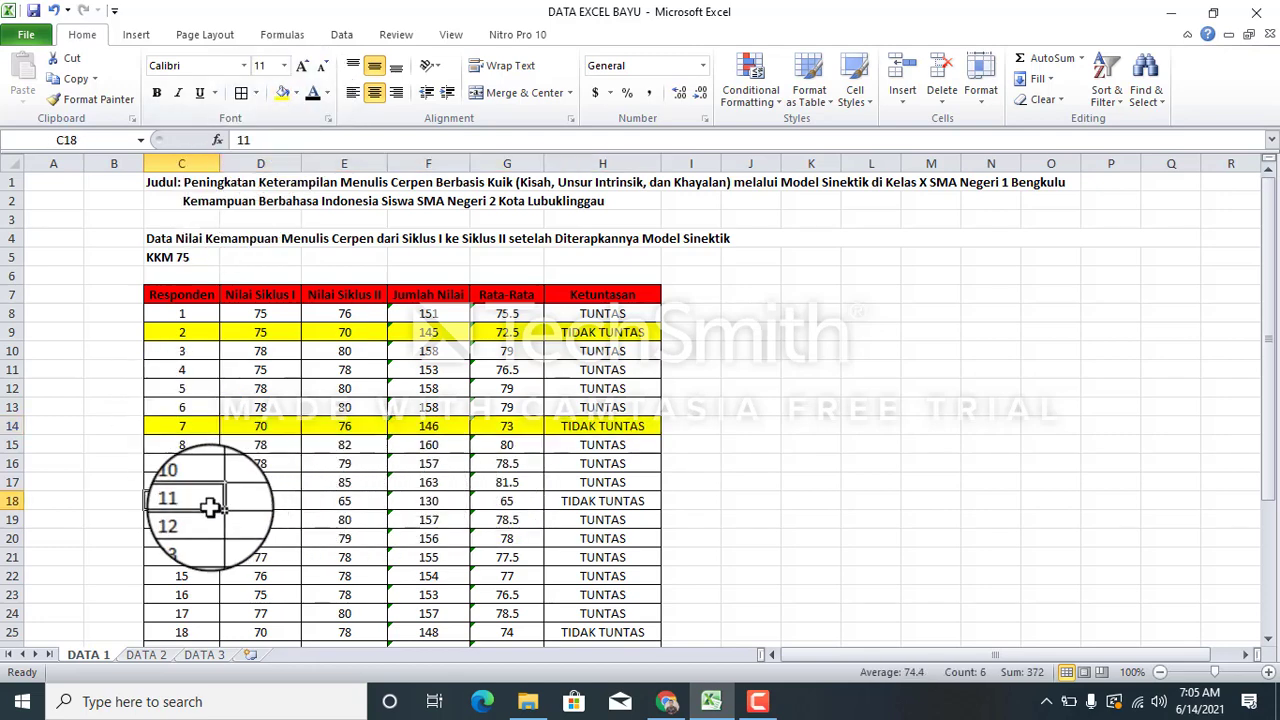
pyautogui.hotkey('shift', 'Right')
pyautogui.hotkey('shift', 'Right')
pyautogui.hotkey('shift', 'Right')
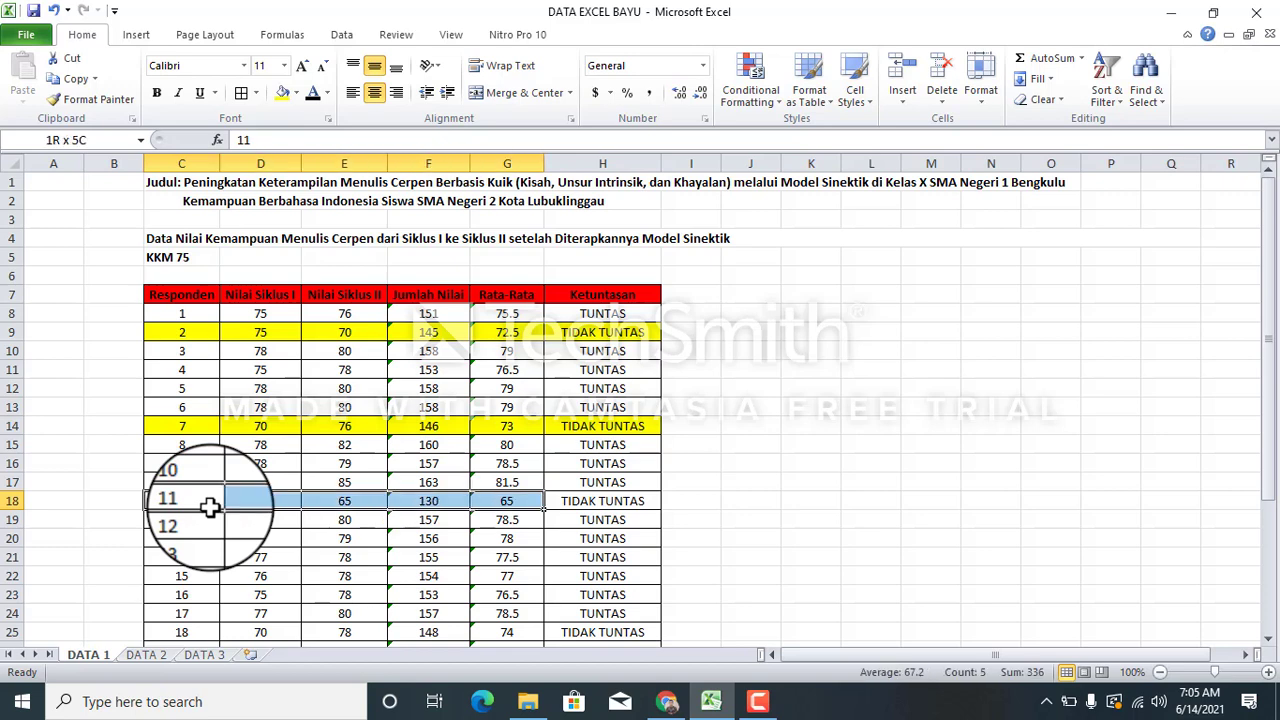
pyautogui.hotkey('shift', 'Right')
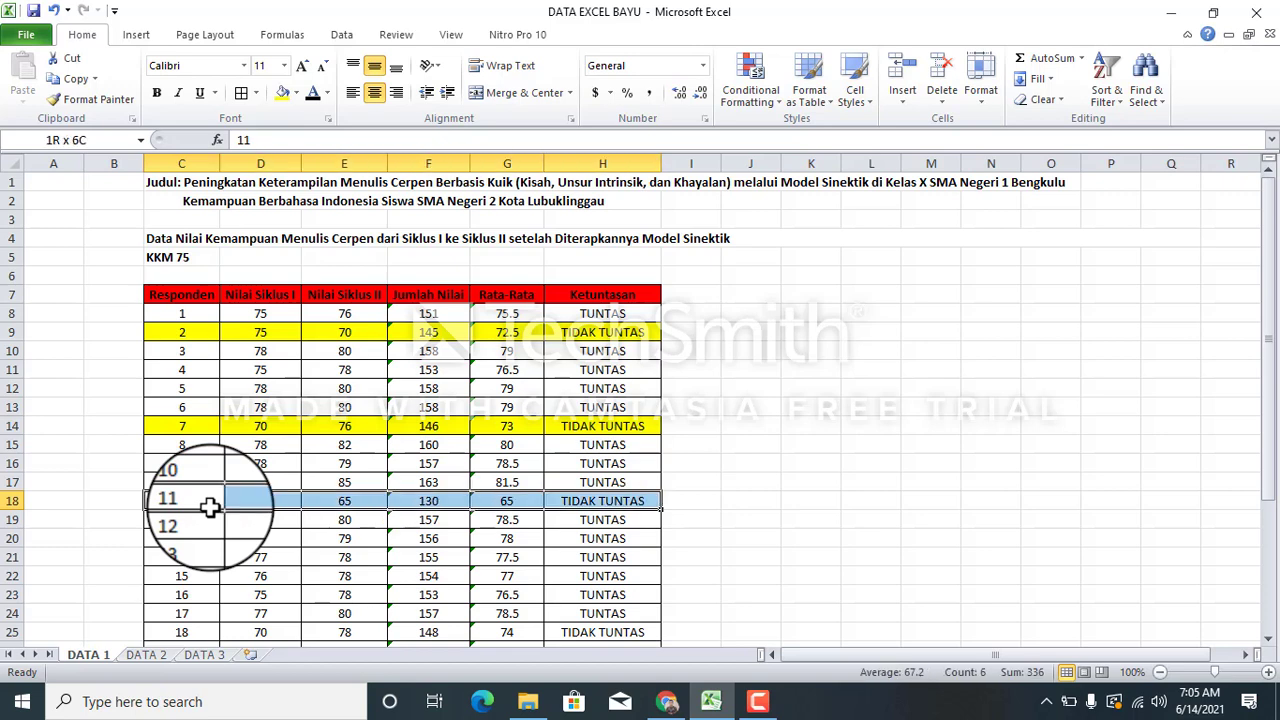
pyautogui.click(284, 100)
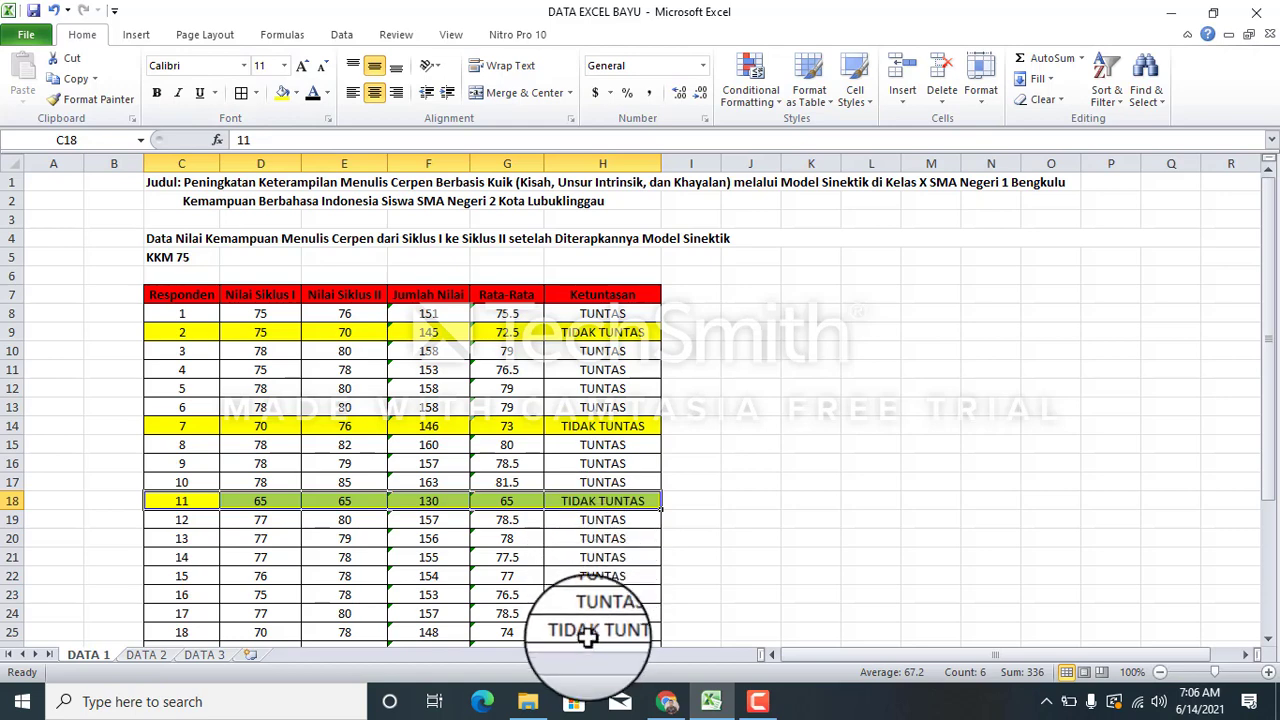
# Highlight respondent 18's TIDAK TUNTAS row, C25:H25, with a yellow fill.
pyautogui.moveTo(1266, 458); pyautogui.dragTo(1268, 552)
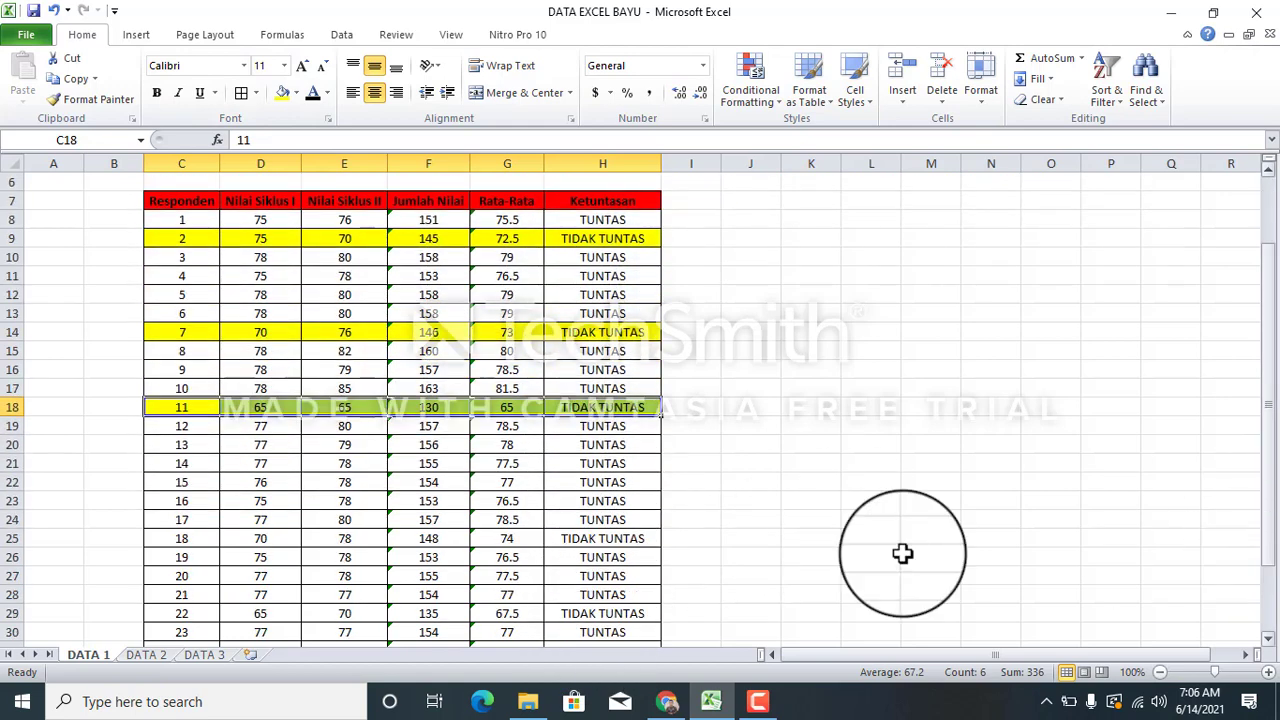
pyautogui.click(201, 542)
pyautogui.hotkey('shift', 'Right')
pyautogui.hotkey('shift', 'Right')
pyautogui.hotkey('shift', 'Right')
pyautogui.hotkey('shift', 'Right')
pyautogui.hotkey('shift', 'Right')
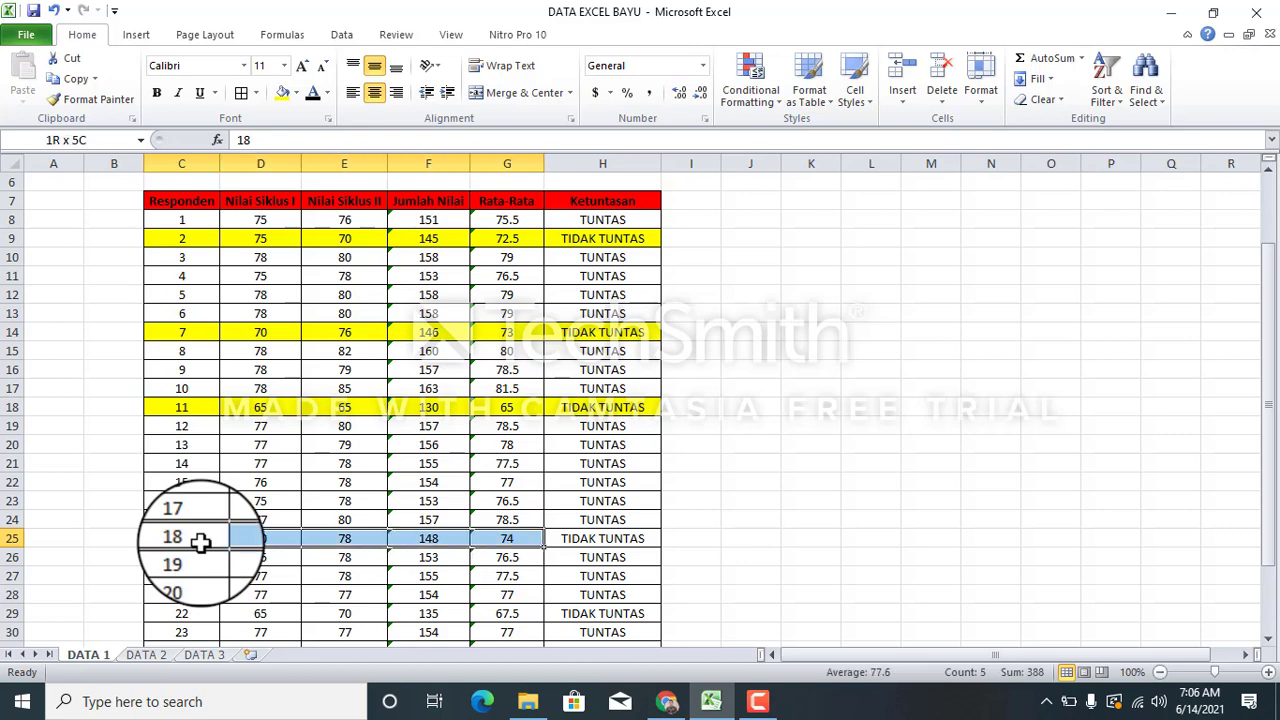
pyautogui.click(277, 97)
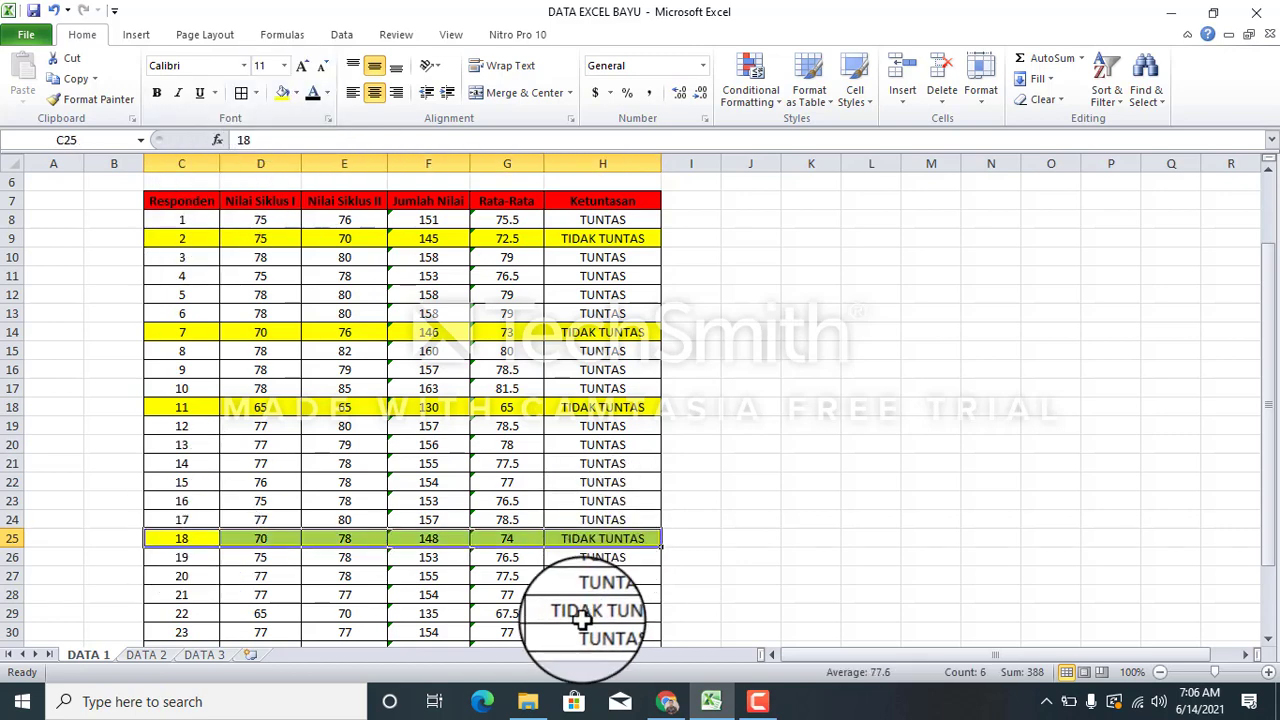
# Highlight respondent 22's TIDAK TUNTAS row, C29:H29, with a yellow fill.
pyautogui.click(195, 620)
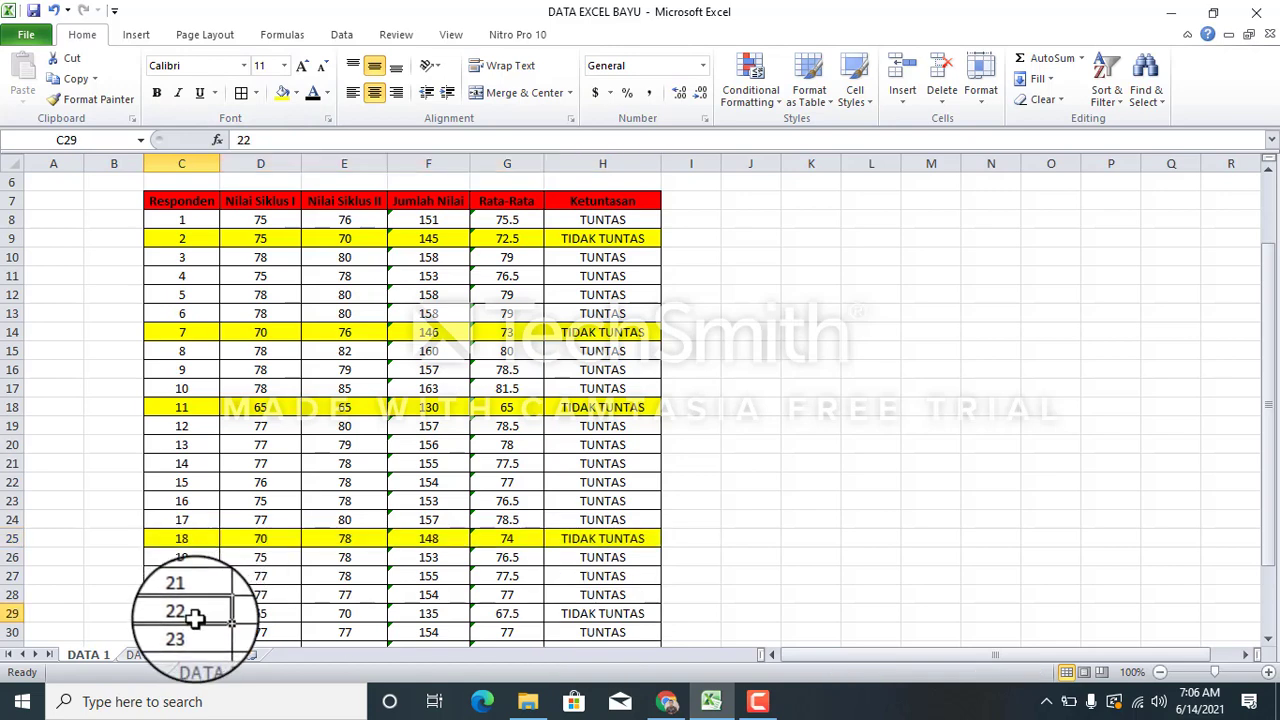
pyautogui.hotkey('shift', 'Right')
pyautogui.hotkey('shift', 'Right')
pyautogui.hotkey('shift', 'Right')
pyautogui.hotkey('shift', 'Right')
pyautogui.hotkey('shift', 'Right')
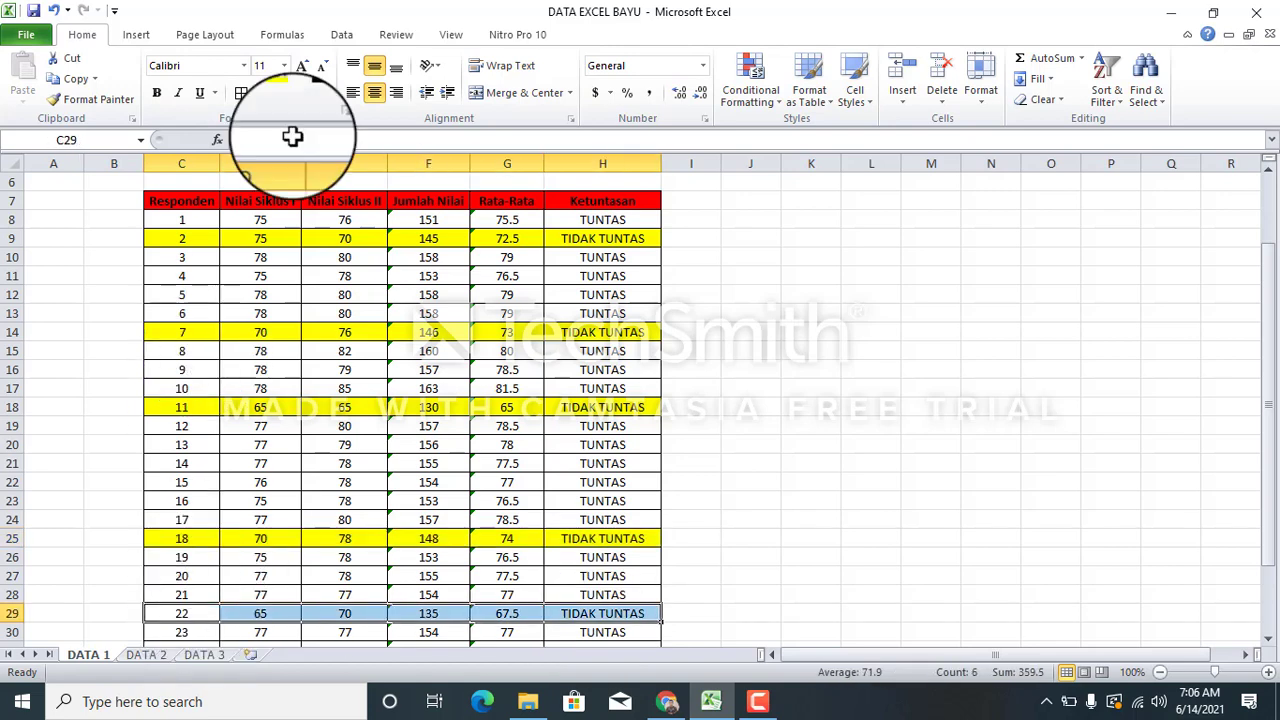
pyautogui.click(281, 94)
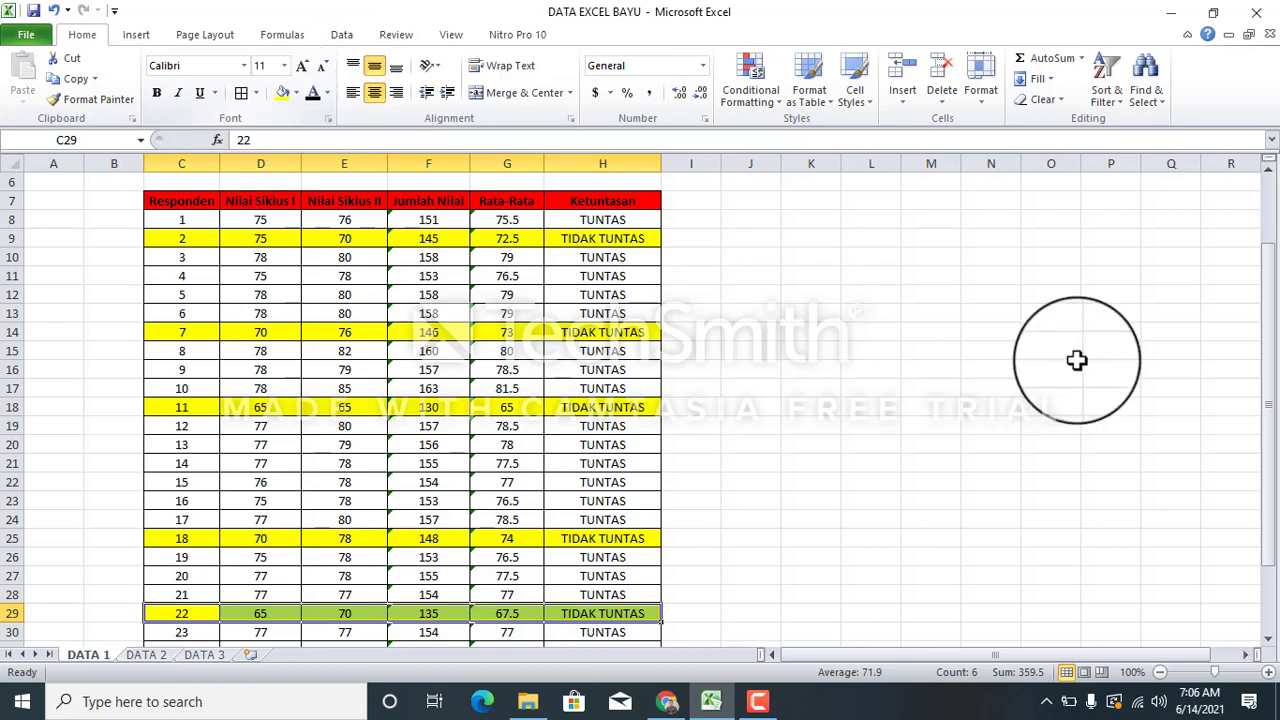
# Highlight the TIDAK TUNTAS rows of respondents 25 to 28, C32:H35, with a yellow fill and deselect the range.
pyautogui.moveTo(1274, 414); pyautogui.dragTo(1272, 503)
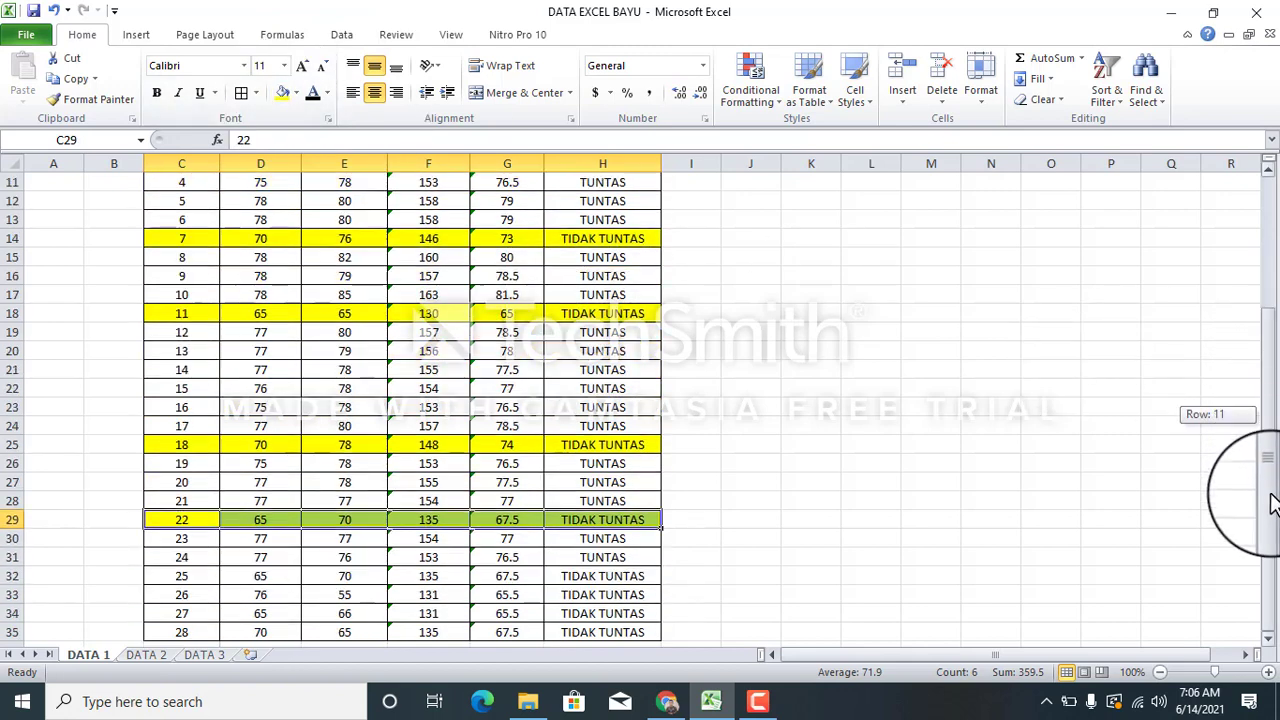
pyautogui.click(160, 575)
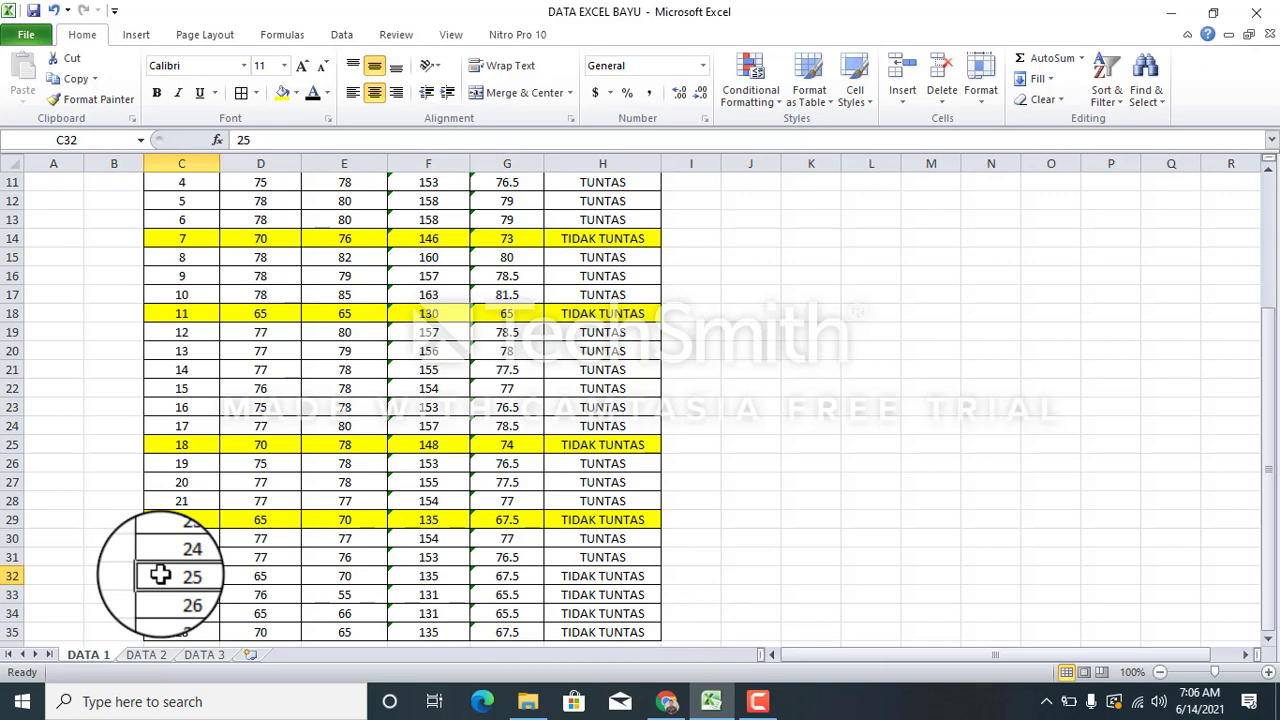
pyautogui.moveTo(160, 575); pyautogui.dragTo(602, 576)
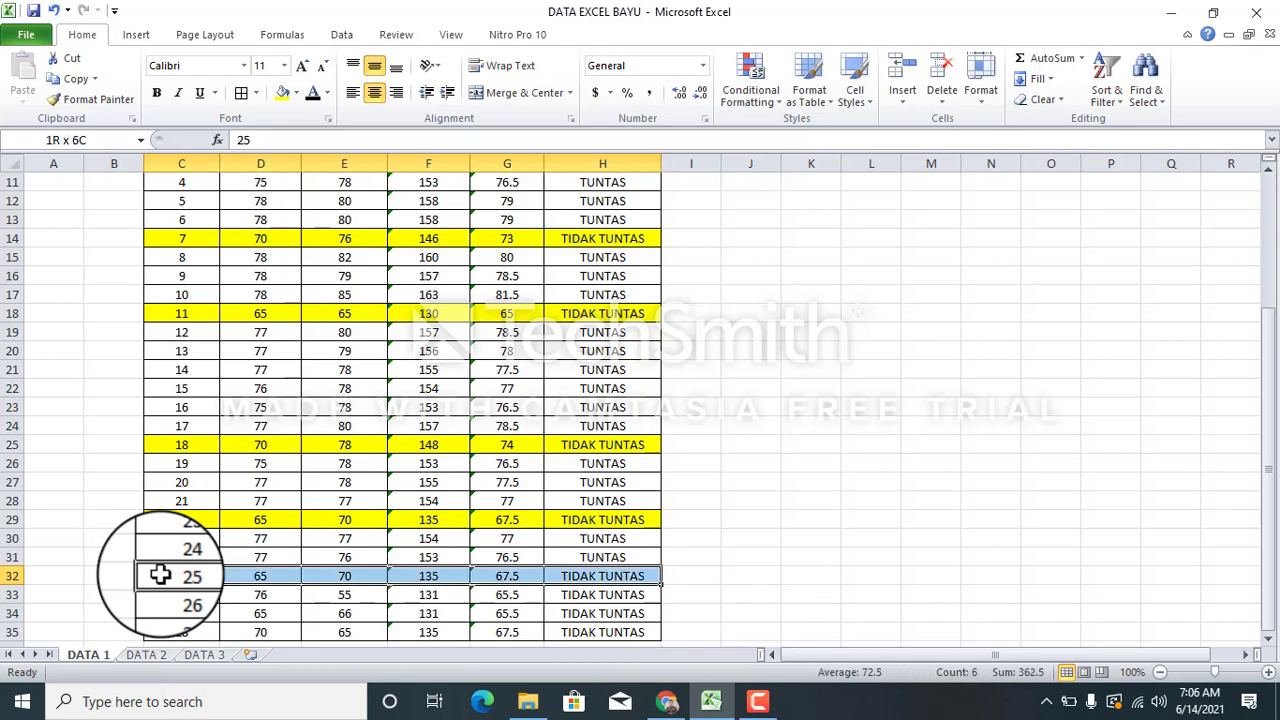
pyautogui.hotkey('shift', 'Down')
pyautogui.hotkey('shift', 'Down')
pyautogui.hotkey('shift', 'Down')
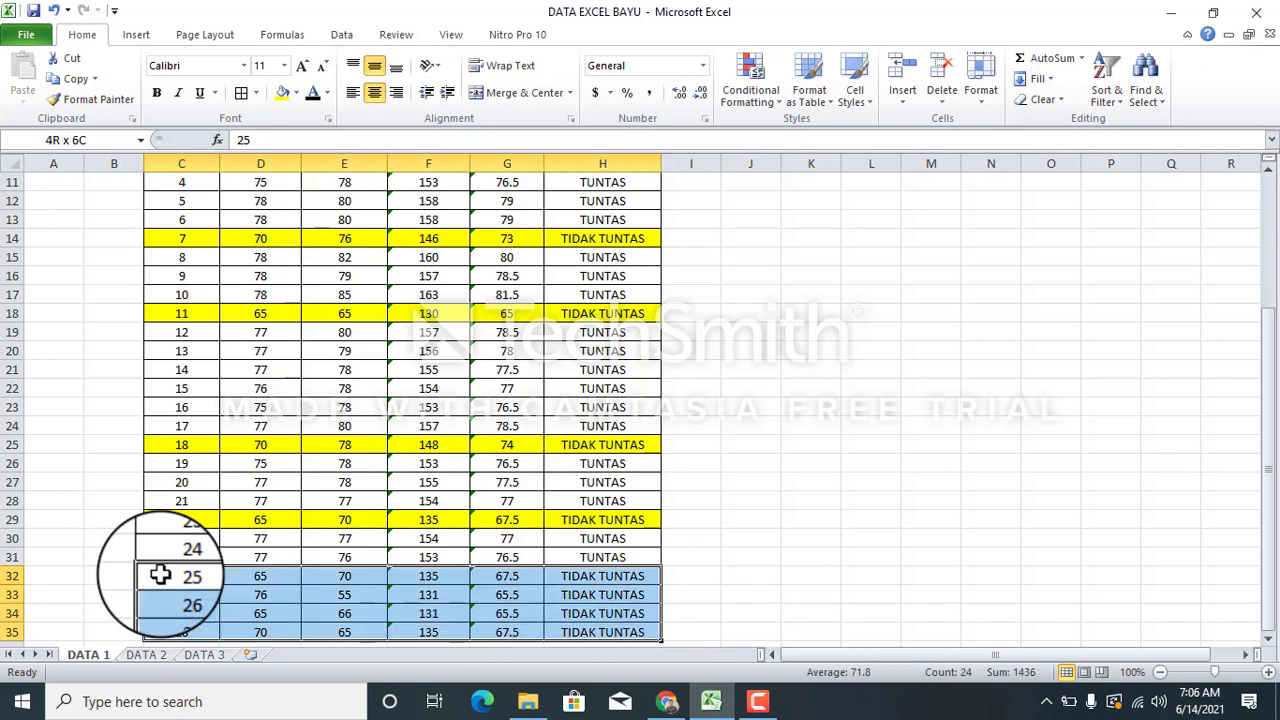
pyautogui.click(280, 97)
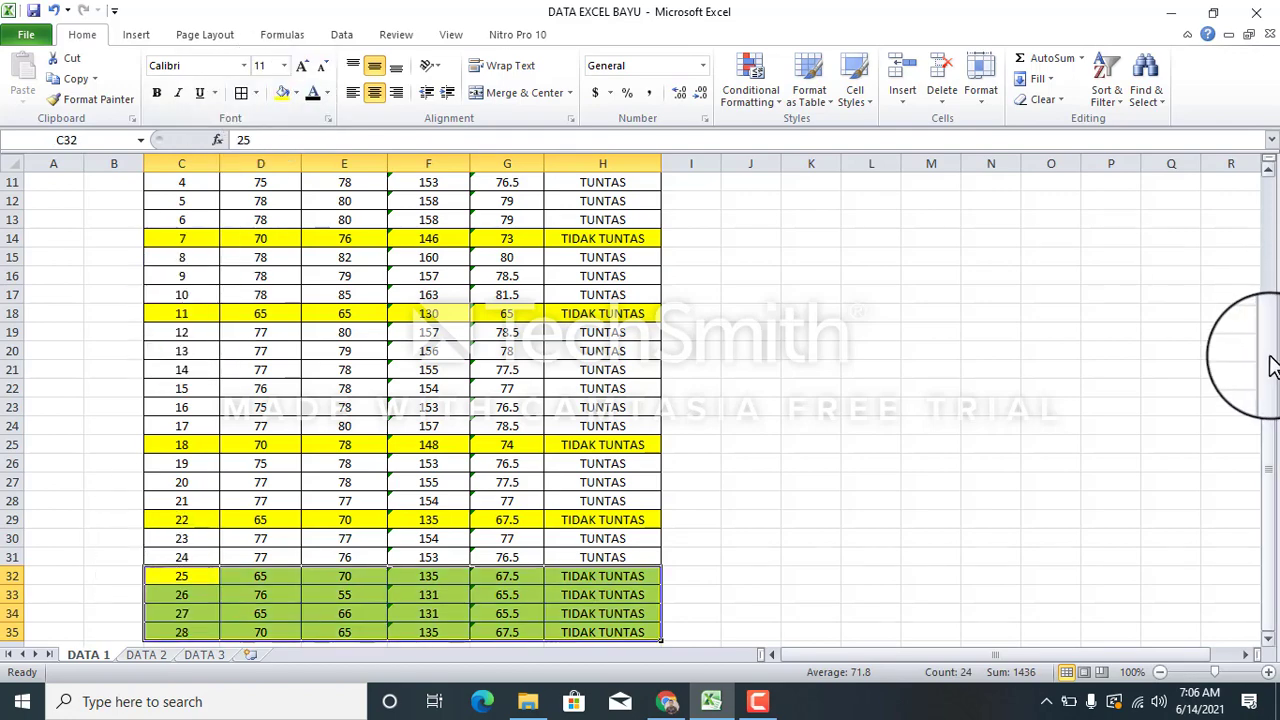
pyautogui.moveTo(1276, 362); pyautogui.dragTo(1268, 234)
pyautogui.click(800, 462)
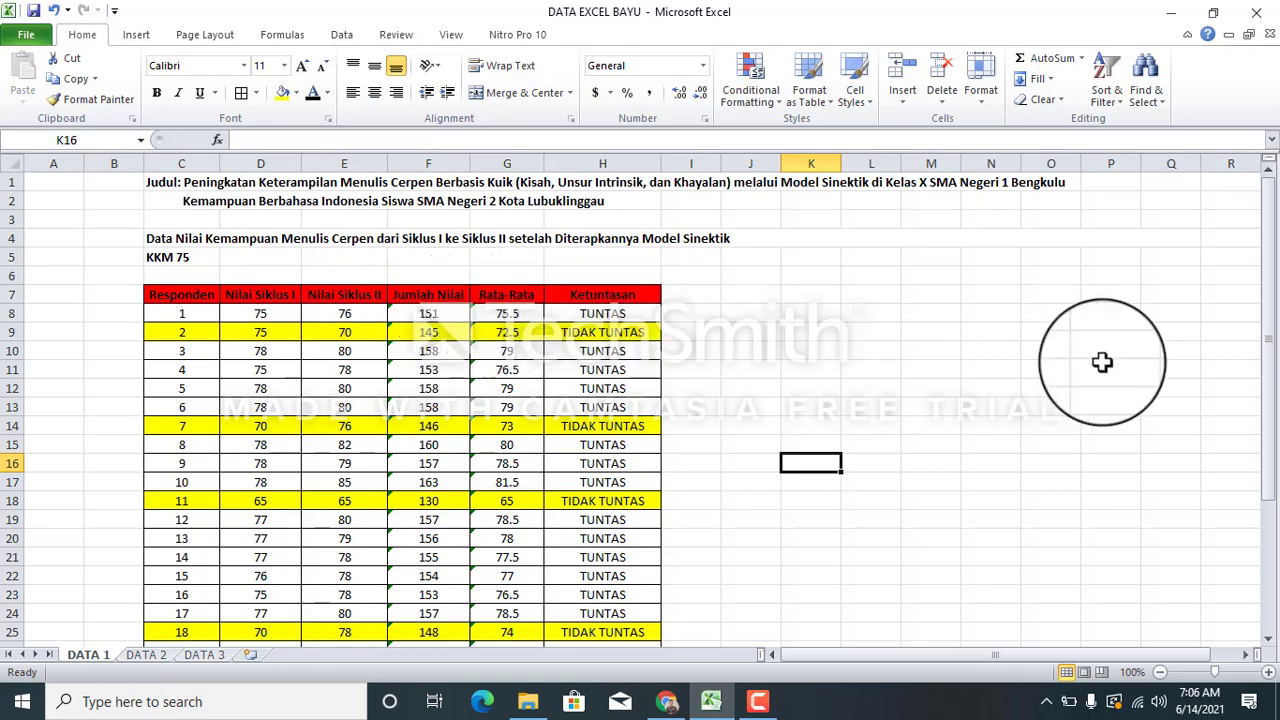
# On the DATA 2 sheet, format respondent 1's Kenaikan Siklus cell, F5, as Percentage with 2 decimal places.
pyautogui.click(145, 655)
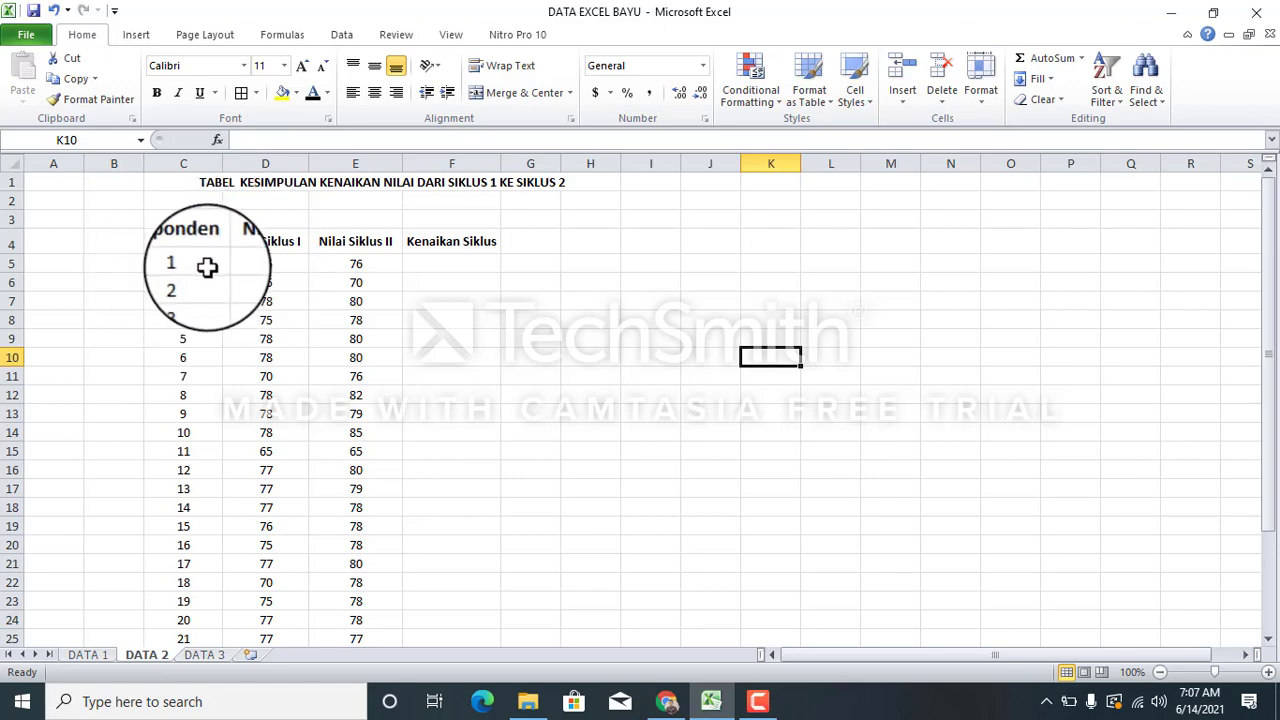
pyautogui.click(102, 657)
pyautogui.click(130, 654)
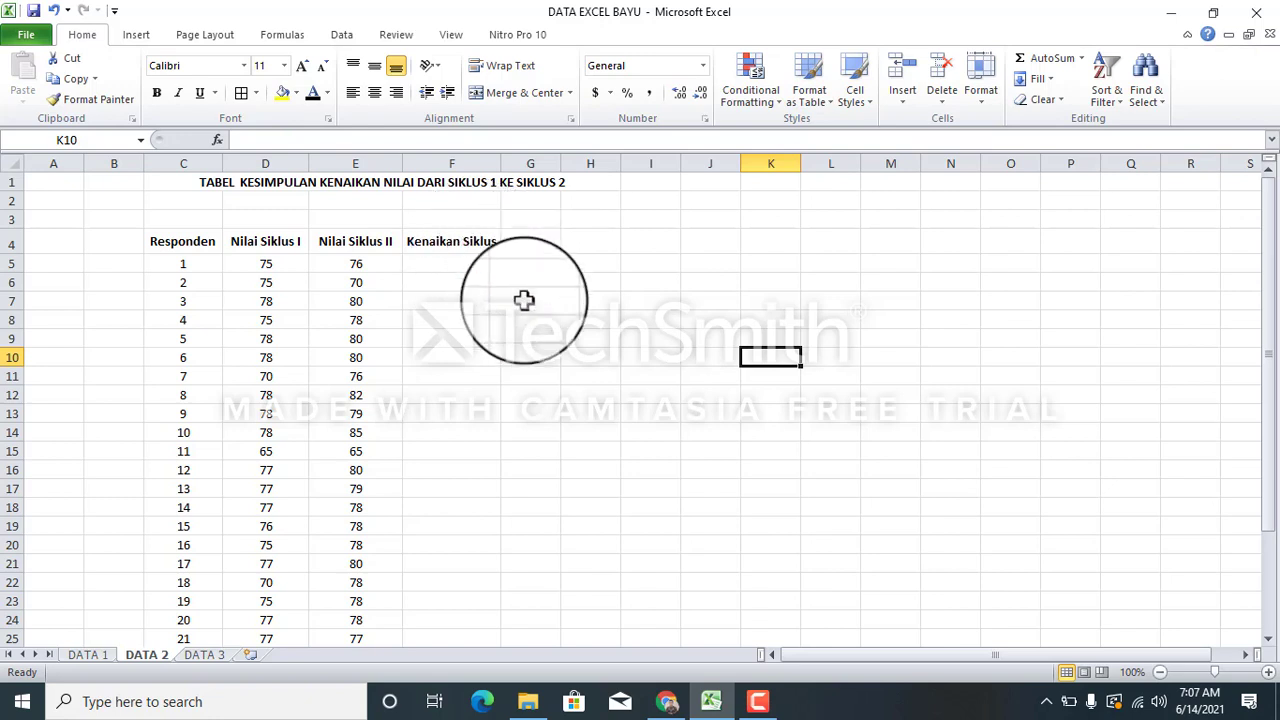
pyautogui.rightClick(450, 265)
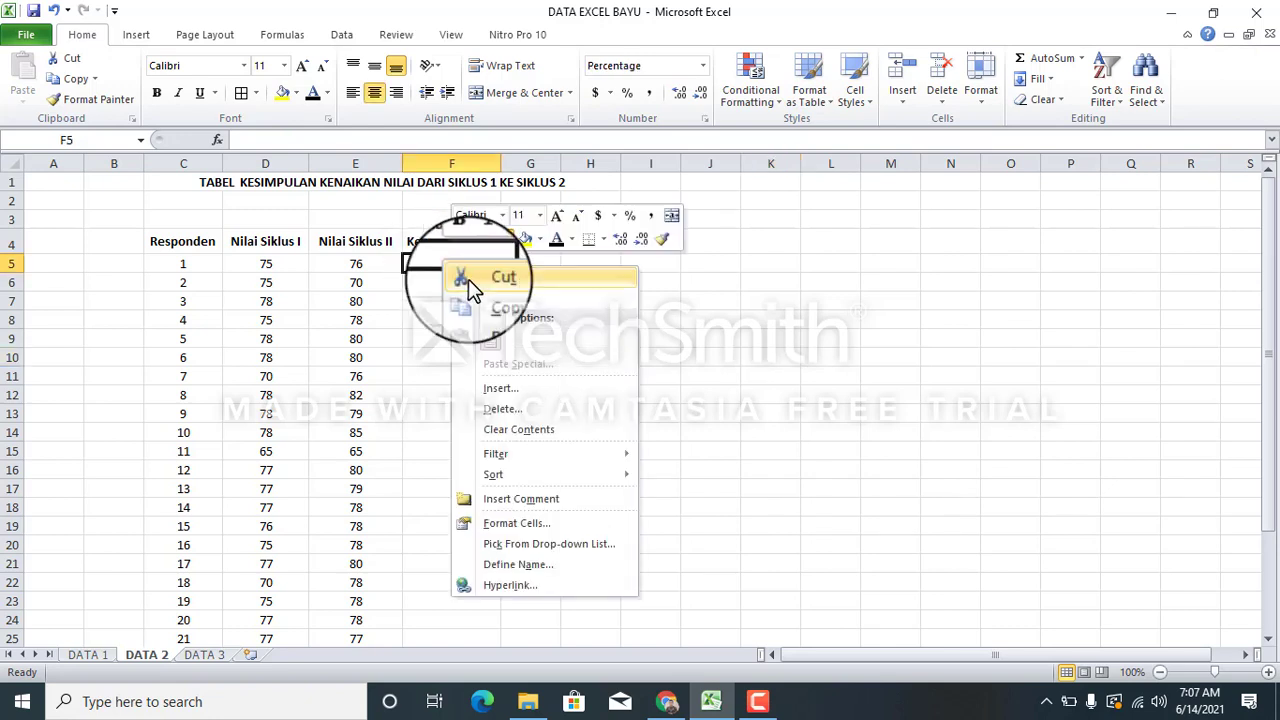
pyautogui.click(508, 528)
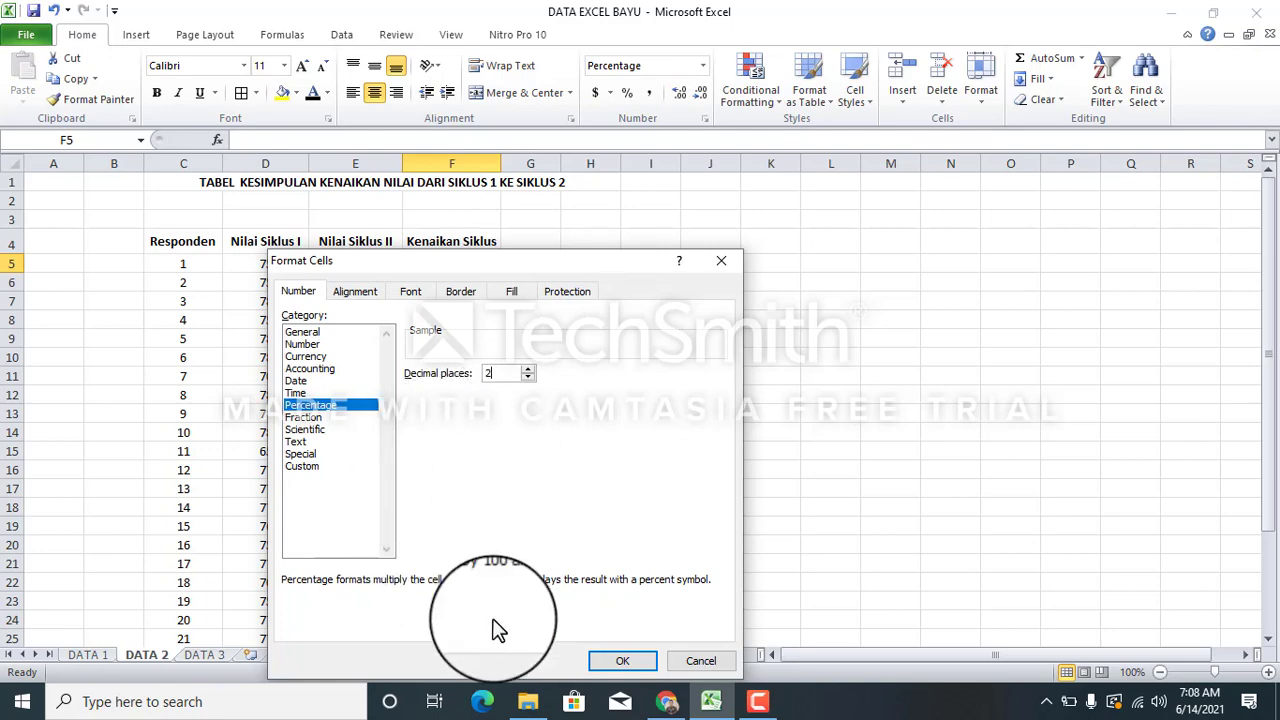
pyautogui.click(612, 666)
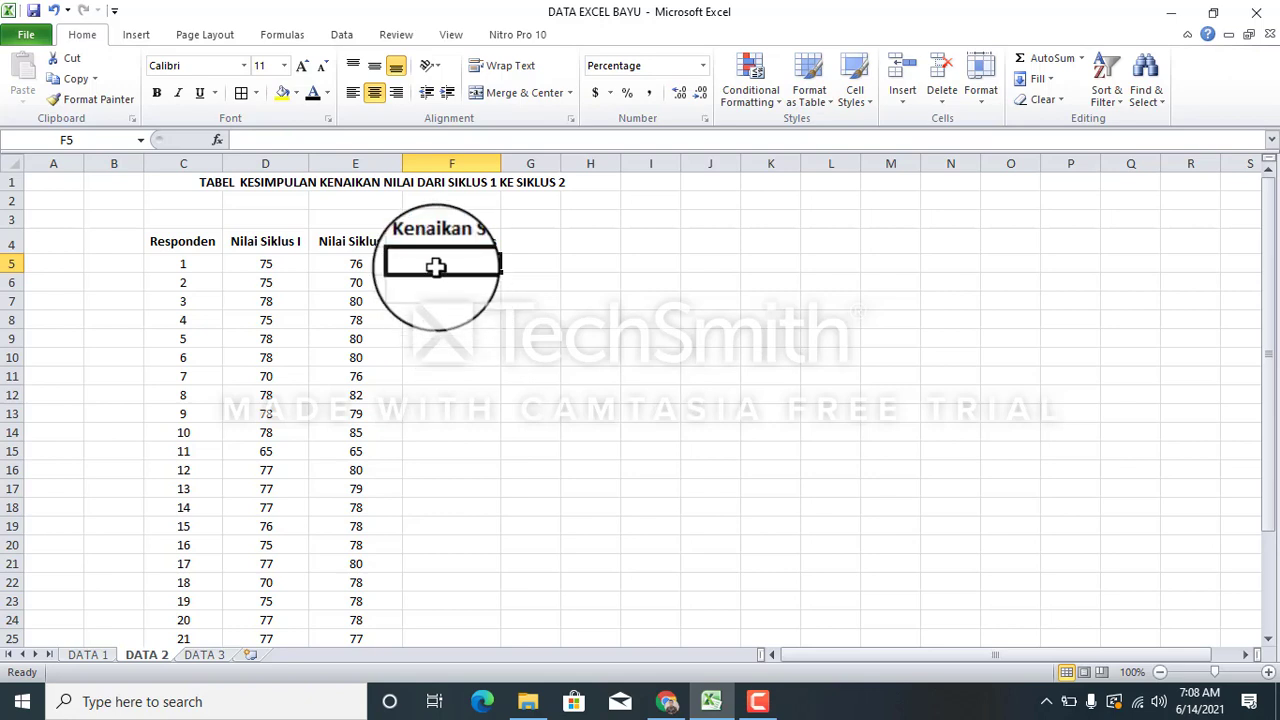
# Enter the formula =(E5-D5)/D5 in F5 to calculate respondent 1's increase from Siklus I to Siklus II.
pyautogui.write('=')
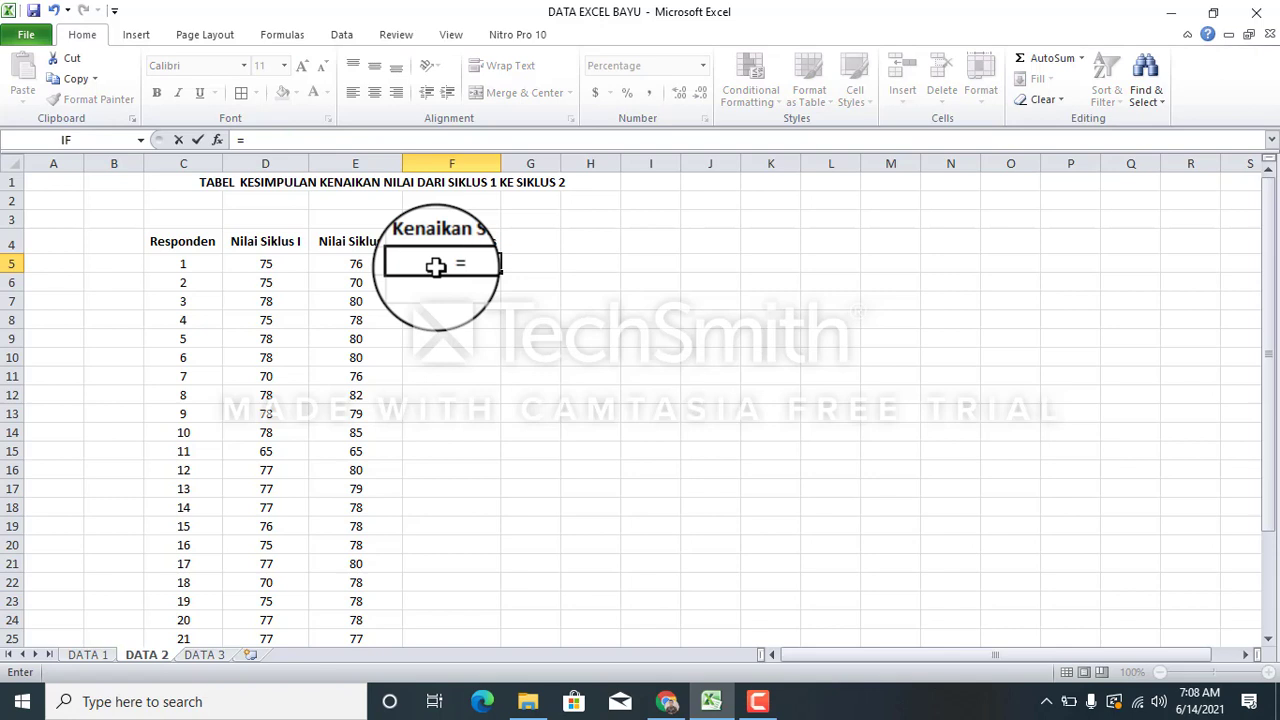
pyautogui.write('(')
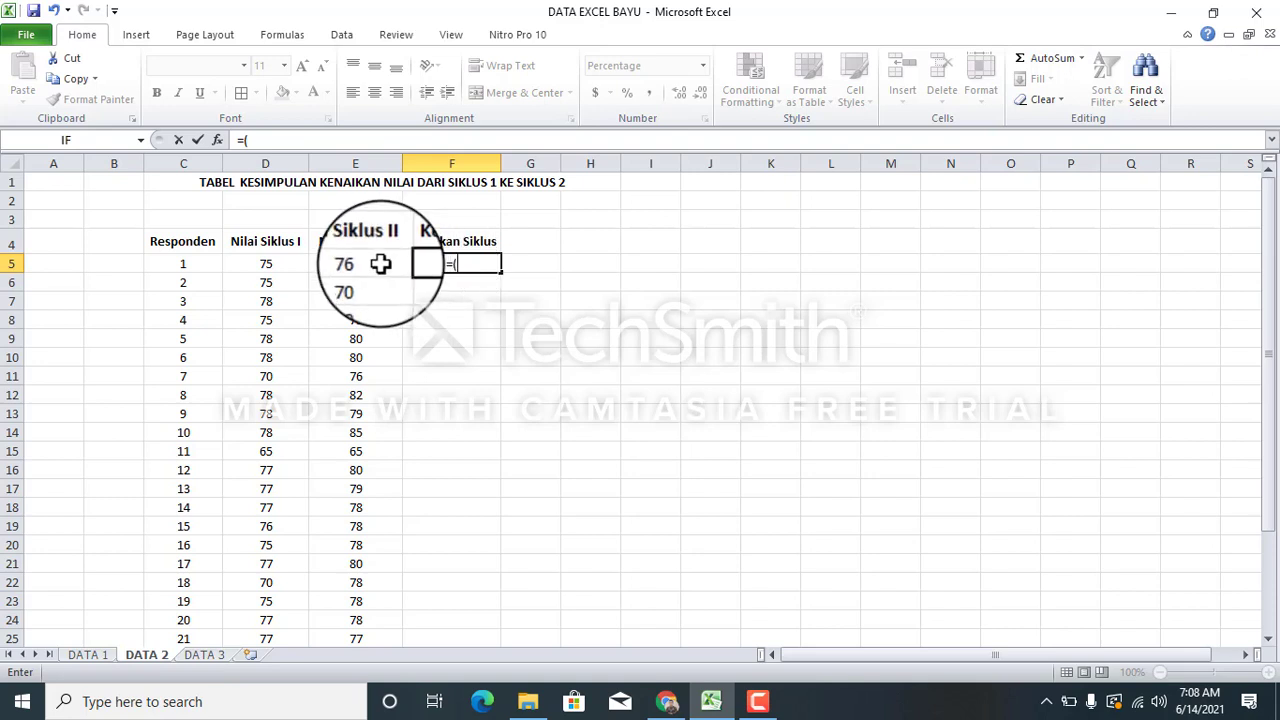
pyautogui.click(380, 263)
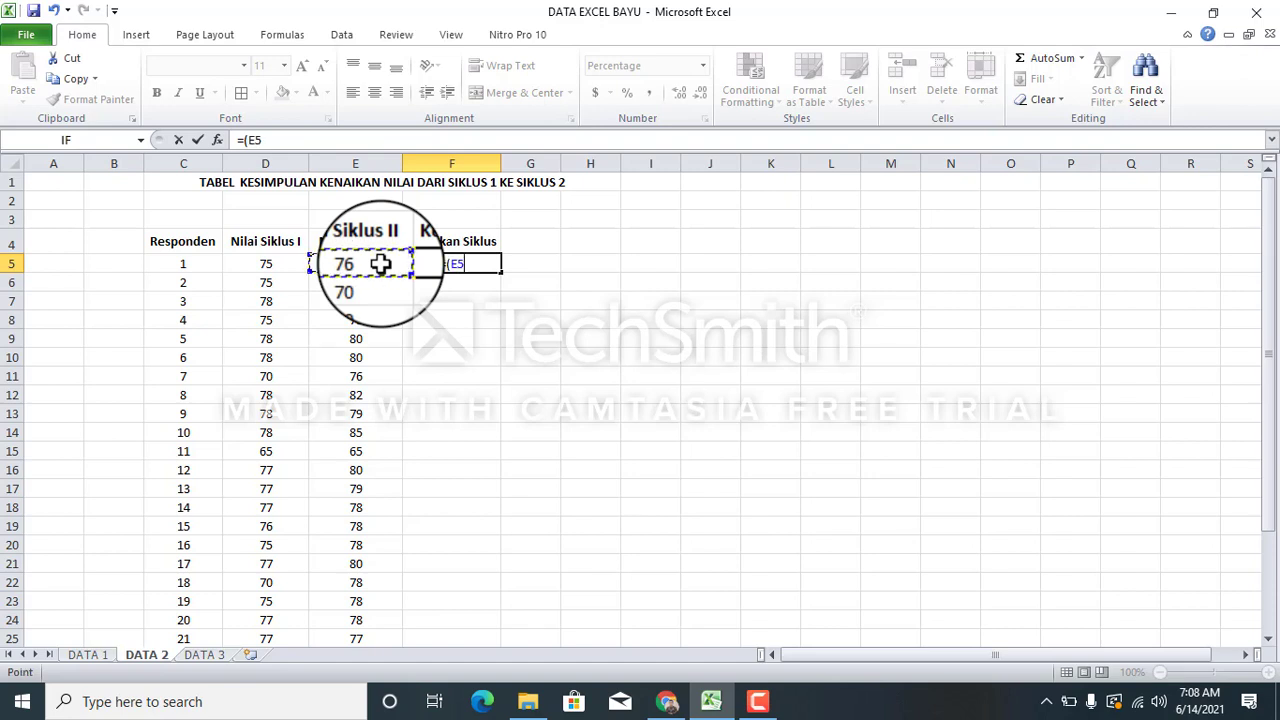
pyautogui.write('-')
pyautogui.click(285, 264)
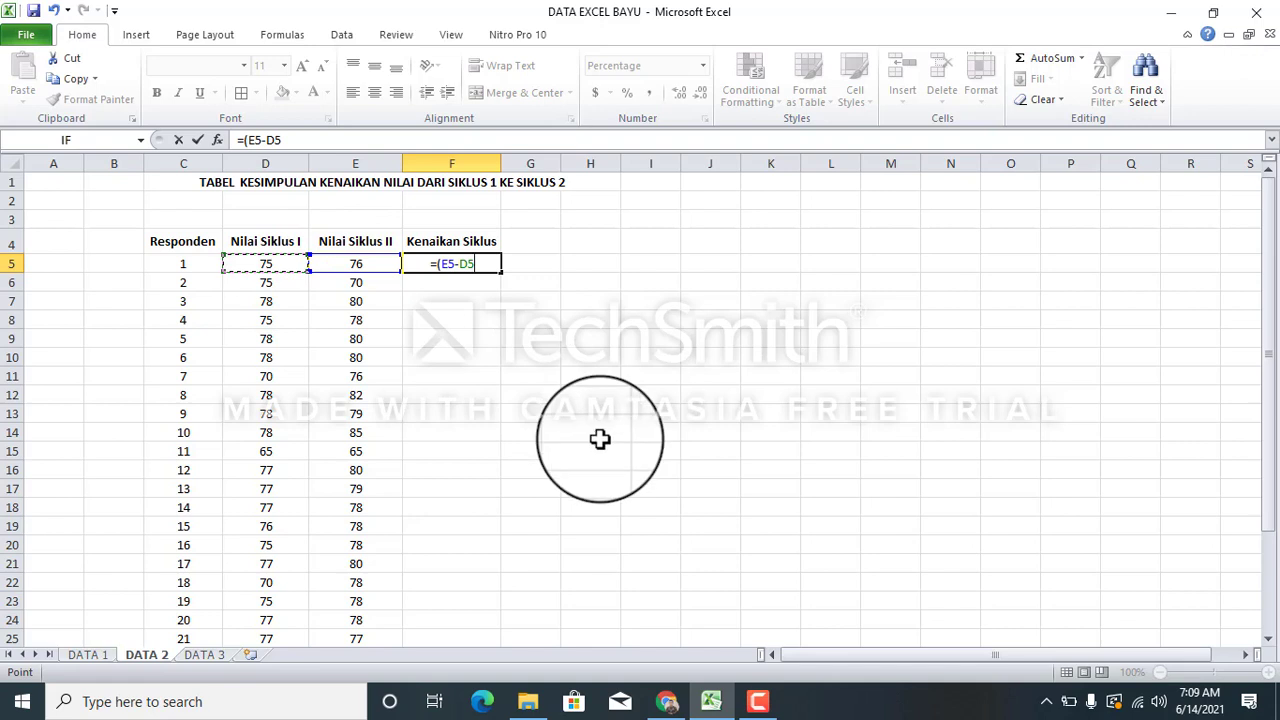
pyautogui.write(')')
pyautogui.write('/')
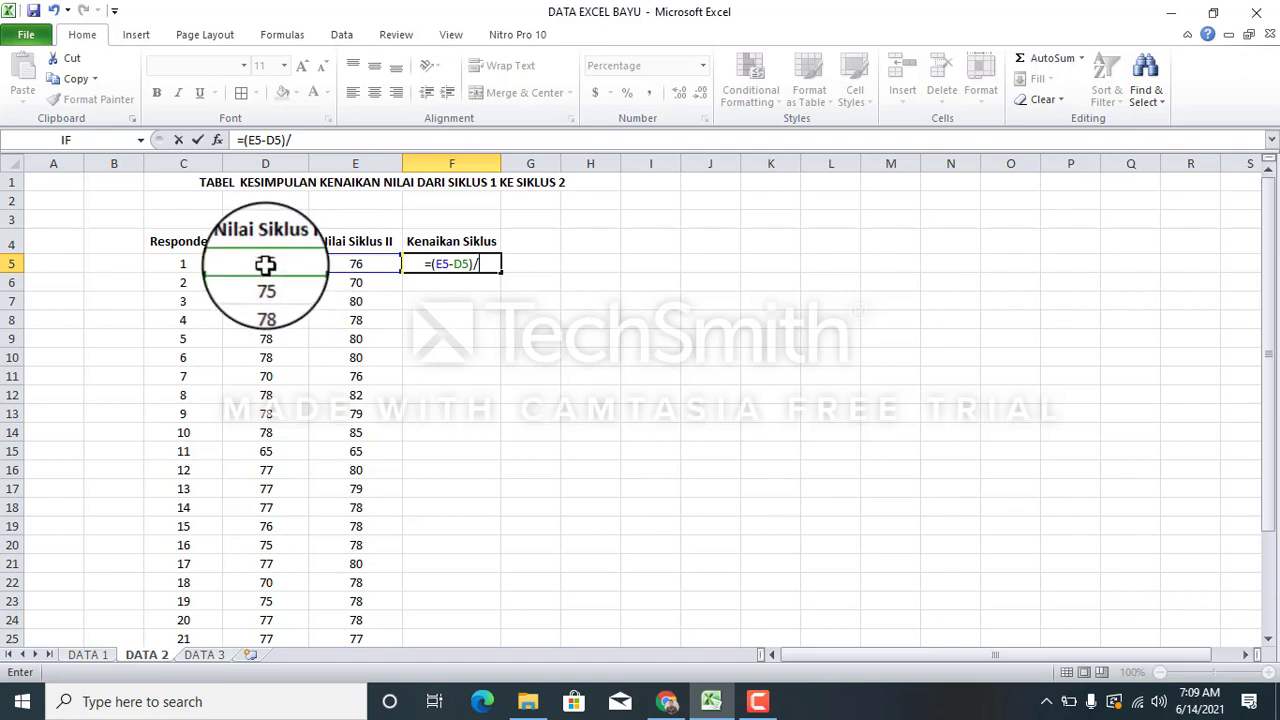
pyautogui.click(265, 264)
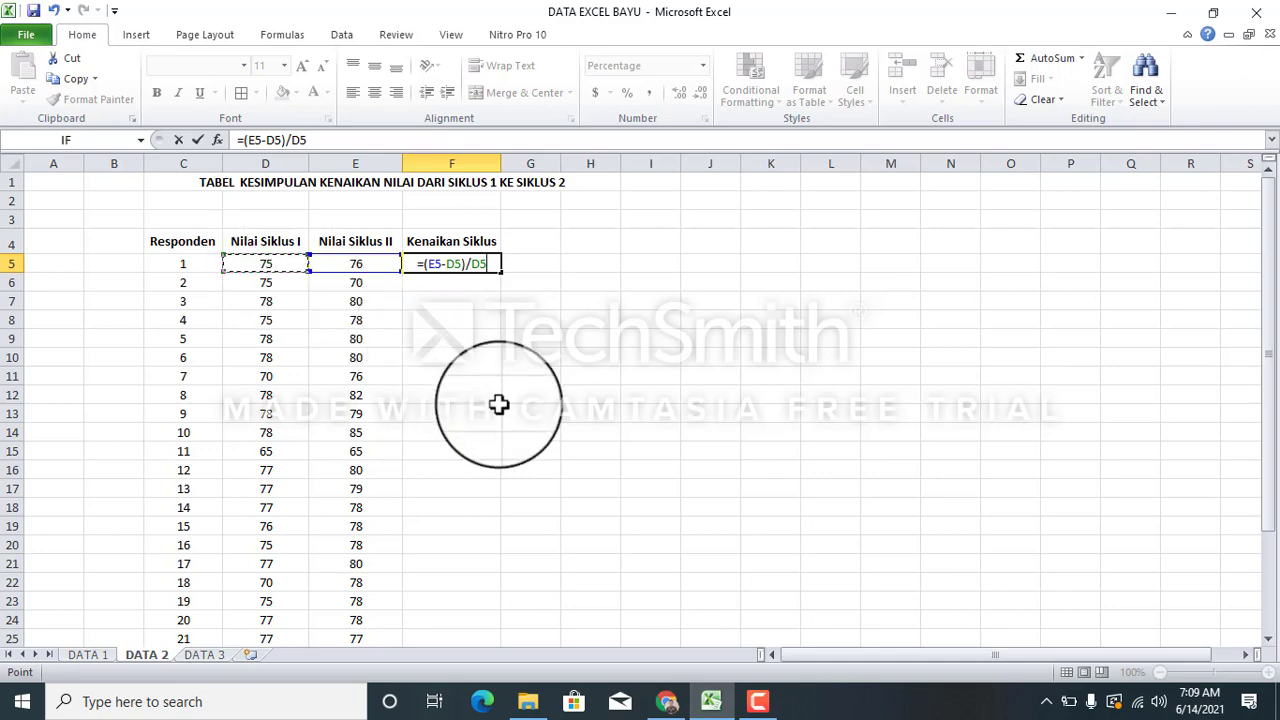
pyautogui.press('Return')
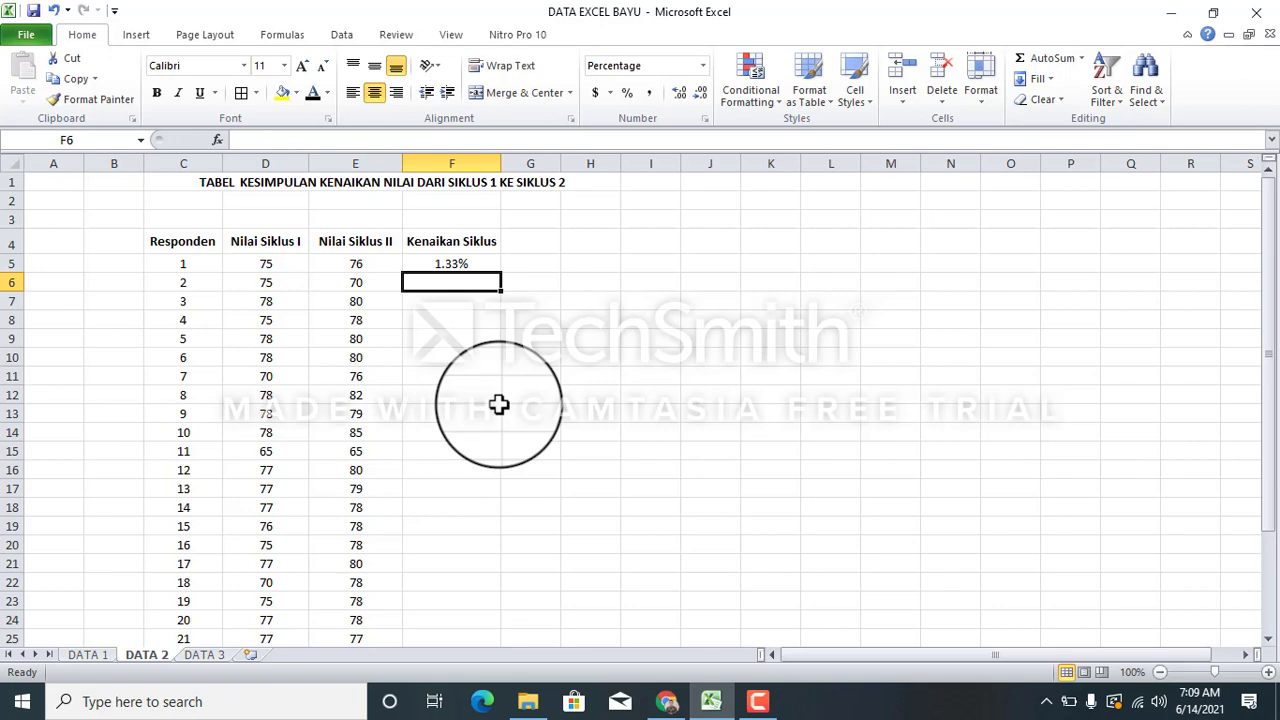
# Fill the Kenaikan Siklus formula from F5 down to F32 and check the result for respondent 1.
pyautogui.click(467, 263)
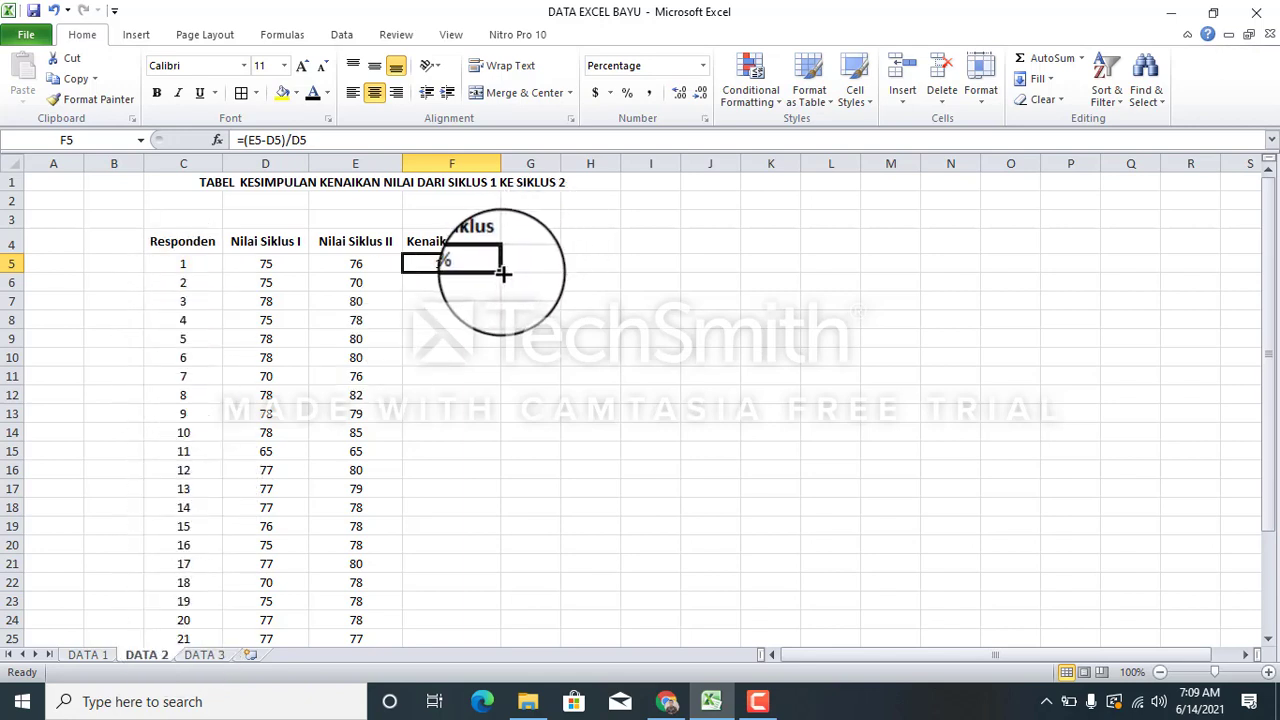
pyautogui.moveTo(500, 270); pyautogui.dragTo(432, 617)
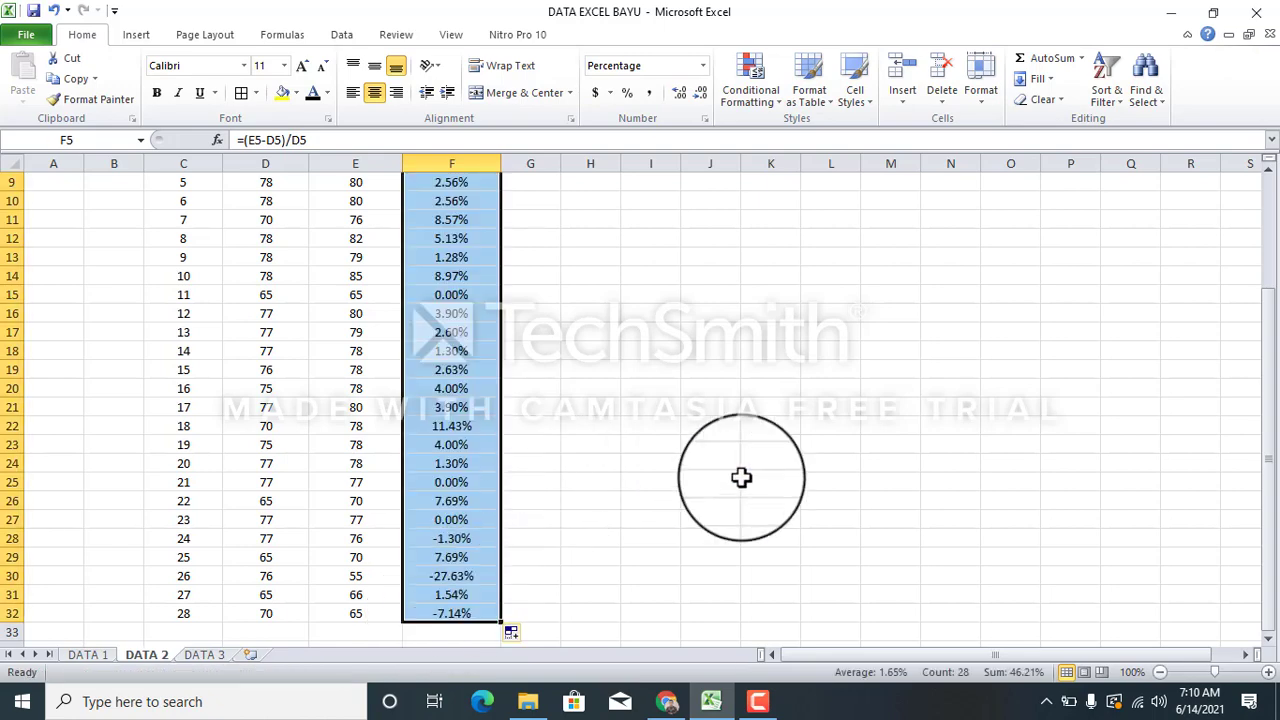
pyautogui.moveTo(1267, 520); pyautogui.dragTo(1268, 345)
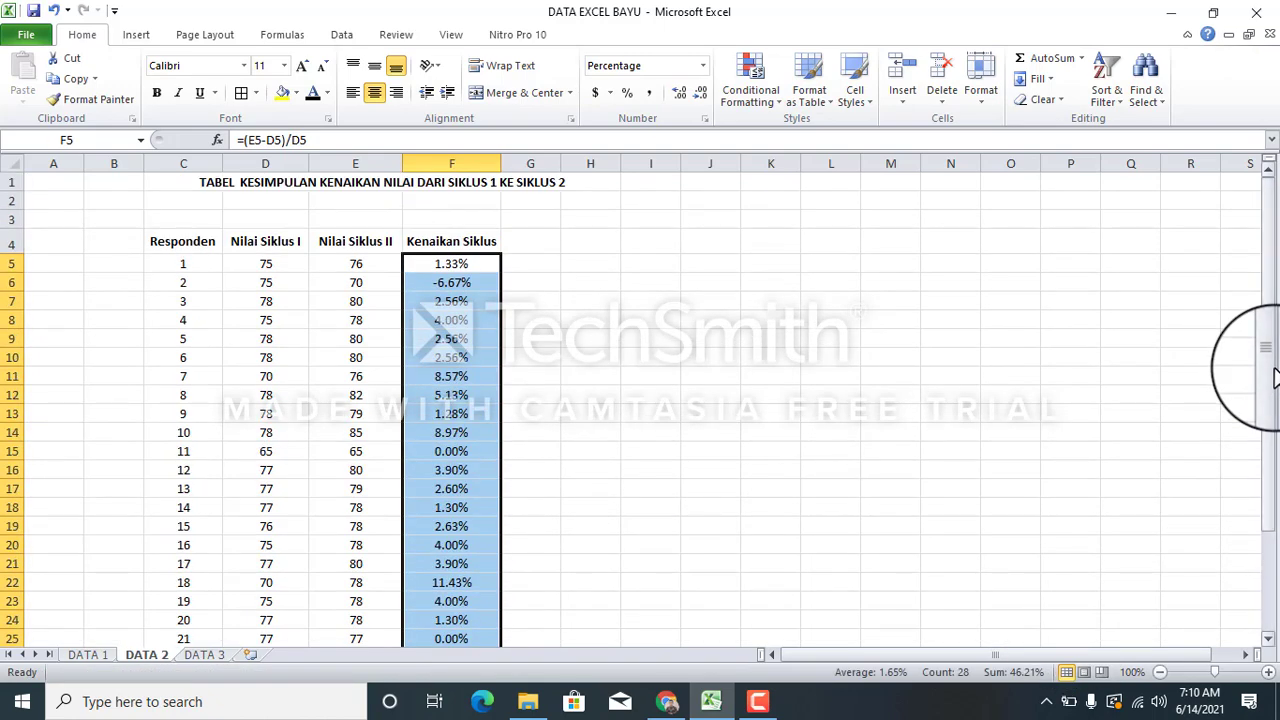
pyautogui.click(545, 319)
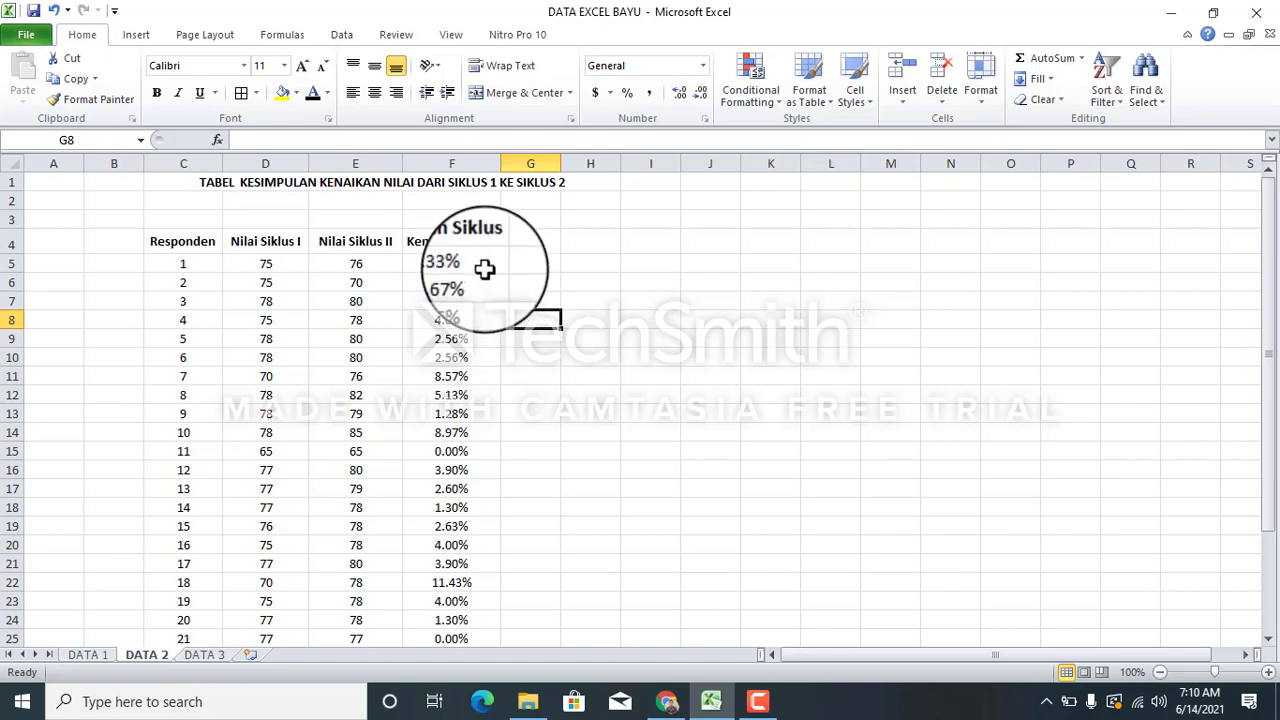
pyautogui.click(486, 268)
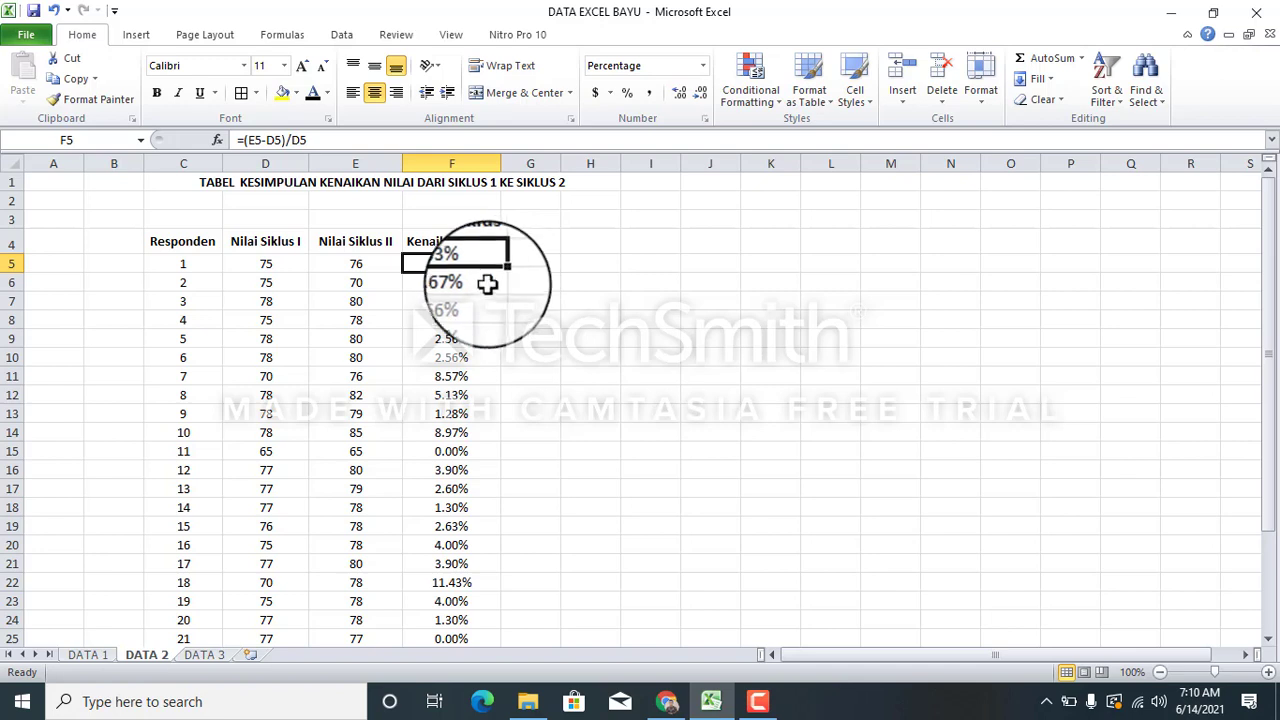
# Apply All Borders to the whole DATA 2 table, C4:F32, and deselect the range.
pyautogui.click(482, 287)
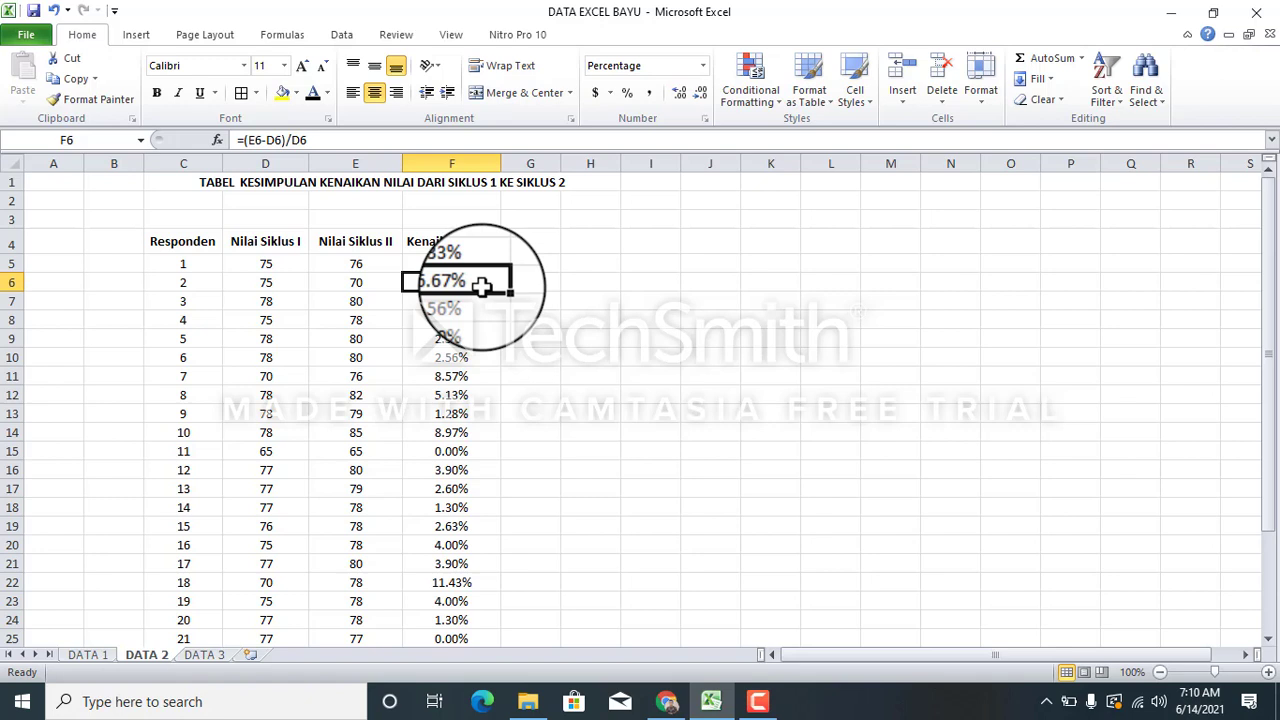
pyautogui.click(170, 245)
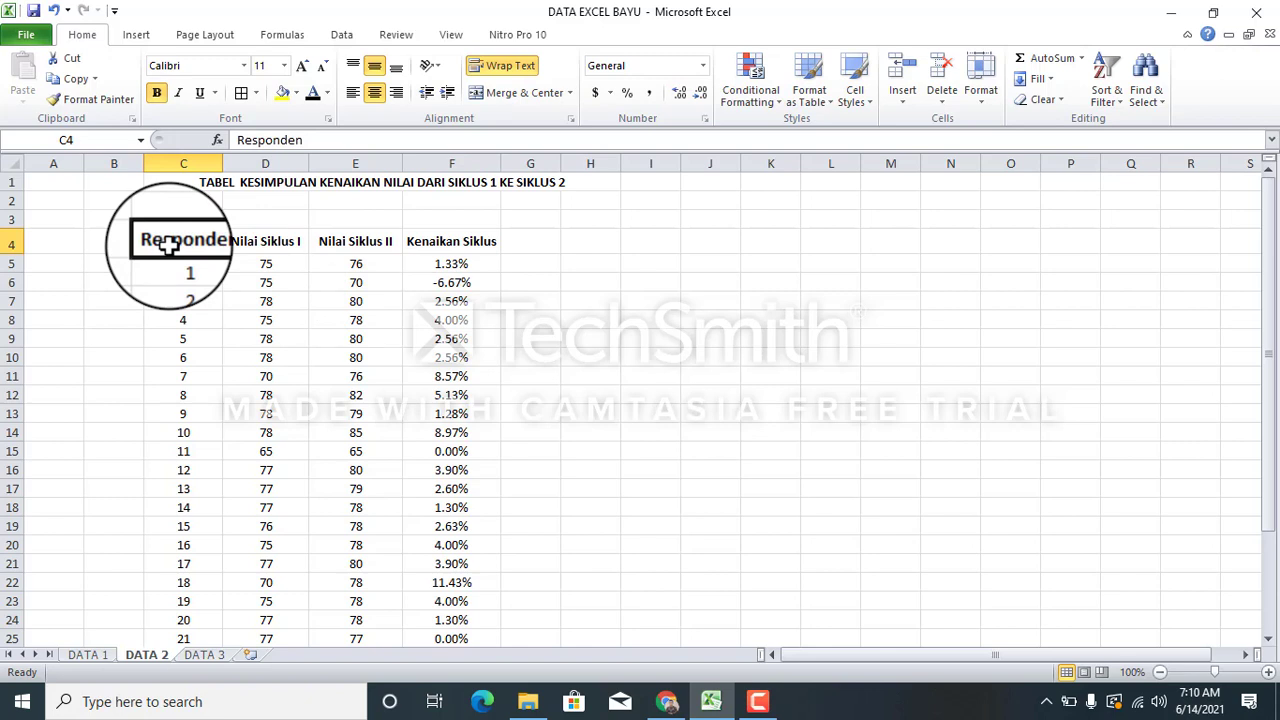
pyautogui.hotkey('shift', 'Right')
pyautogui.hotkey('shift', 'Right')
pyautogui.hotkey('shift', 'Right')
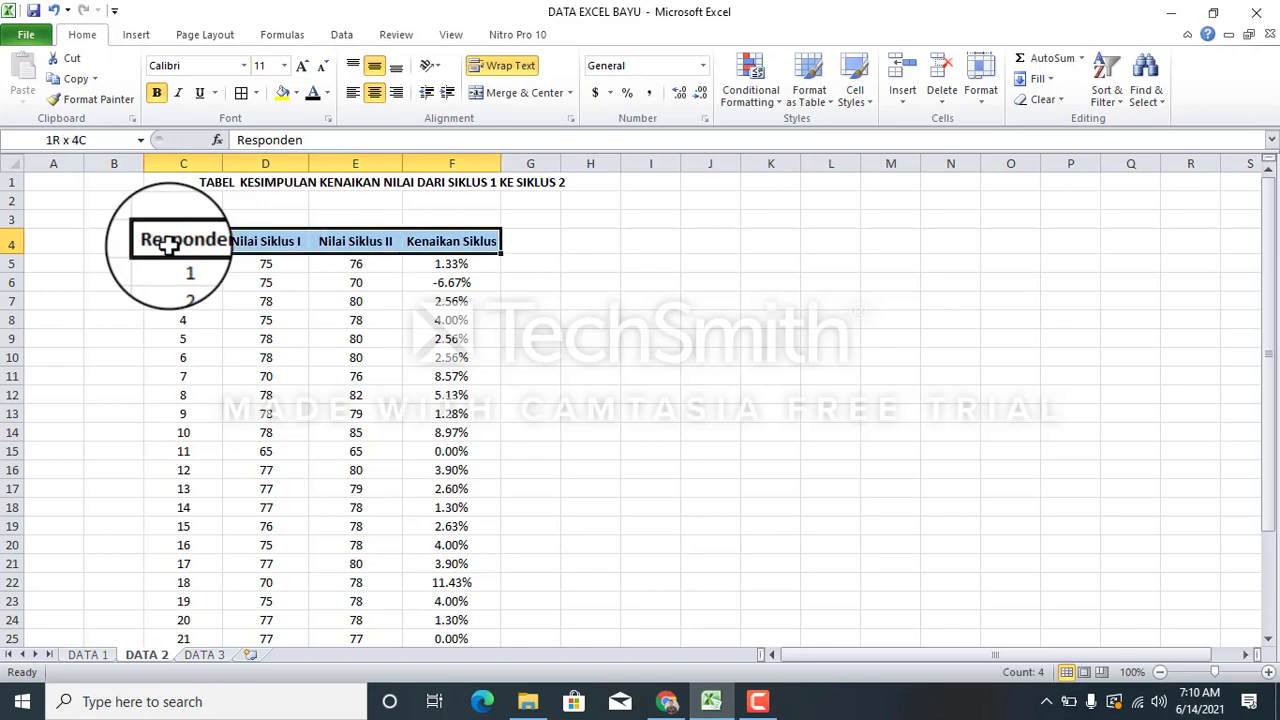
pyautogui.hotkey('shift', 'Down')
pyautogui.hotkey('shift', 'Down')
pyautogui.hotkey('shift', 'Down')
pyautogui.hotkey('shift', 'Down')
pyautogui.hotkey('shift', 'Down')
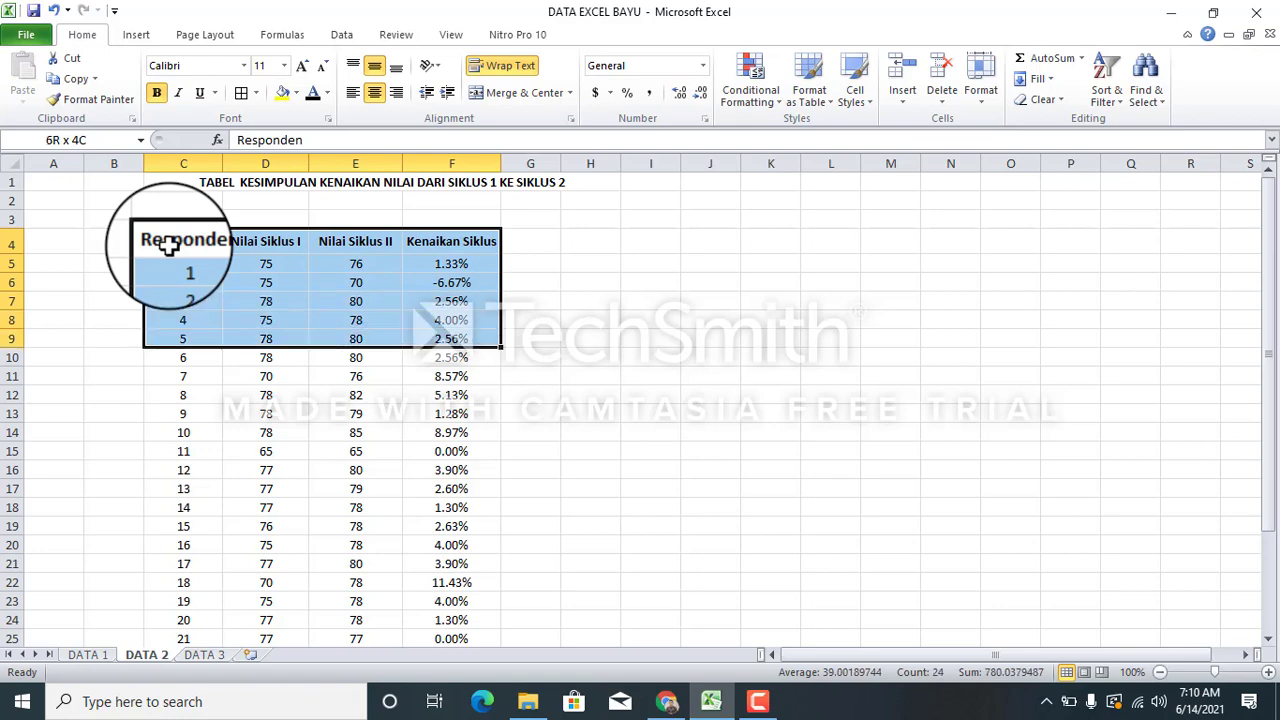
pyautogui.hotkey('shift', 'Down')
pyautogui.hotkey('shift', 'Down')
pyautogui.hotkey('shift', 'Down')
pyautogui.hotkey('shift', 'Down')
pyautogui.hotkey('shift', 'Down')
pyautogui.hotkey('shift', 'Down')
pyautogui.hotkey('shift', 'Down')
pyautogui.hotkey('shift', 'Down')
pyautogui.hotkey('shift', 'Down')
pyautogui.hotkey('shift', 'Down')
pyautogui.hotkey('shift', 'Down')
pyautogui.hotkey('shift', 'Down')
pyautogui.hotkey('shift', 'Down')
pyautogui.hotkey('shift', 'Down')
pyautogui.hotkey('shift', 'Down')
pyautogui.hotkey('shift', 'Down')
pyautogui.hotkey('shift', 'Down')
pyautogui.hotkey('shift', 'Down')
pyautogui.hotkey('shift', 'Down')
pyautogui.hotkey('shift', 'Down')
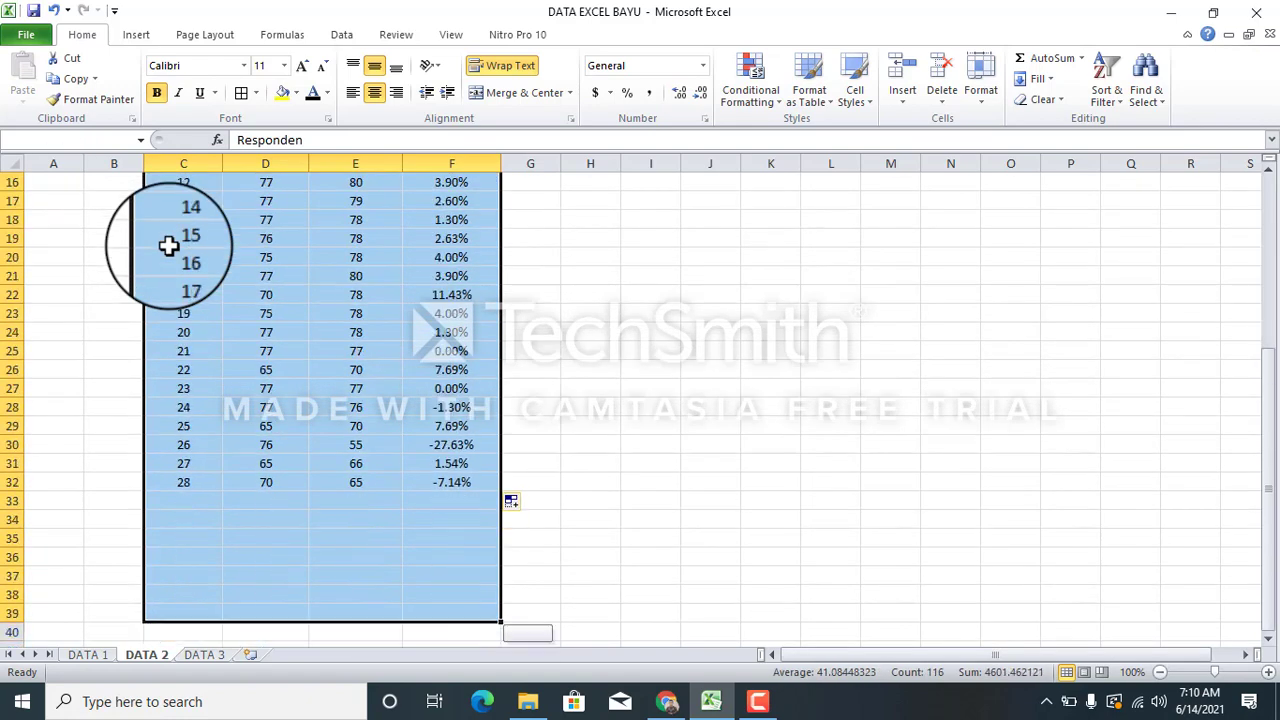
pyautogui.hotkey('shift', 'Up')
pyautogui.hotkey('shift', 'Up')
pyautogui.hotkey('shift', 'Up')
pyautogui.hotkey('shift', 'Up')
pyautogui.hotkey('shift', 'Up')
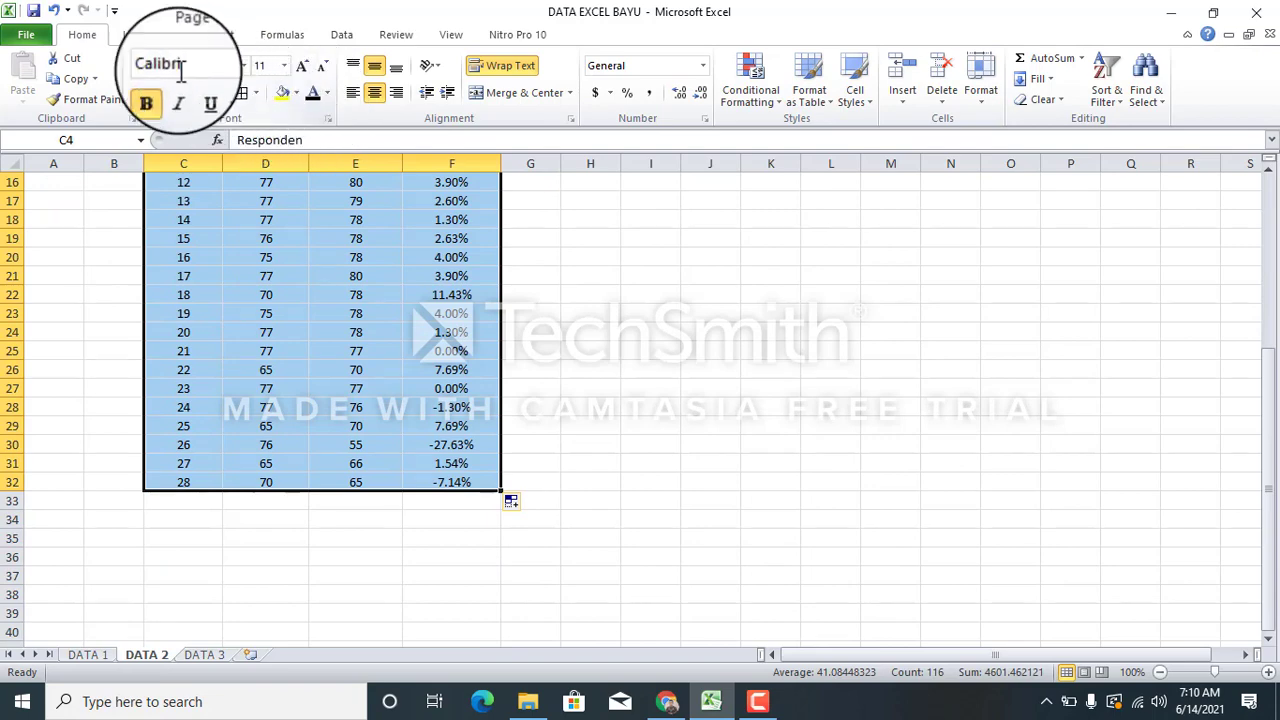
pyautogui.click(254, 94)
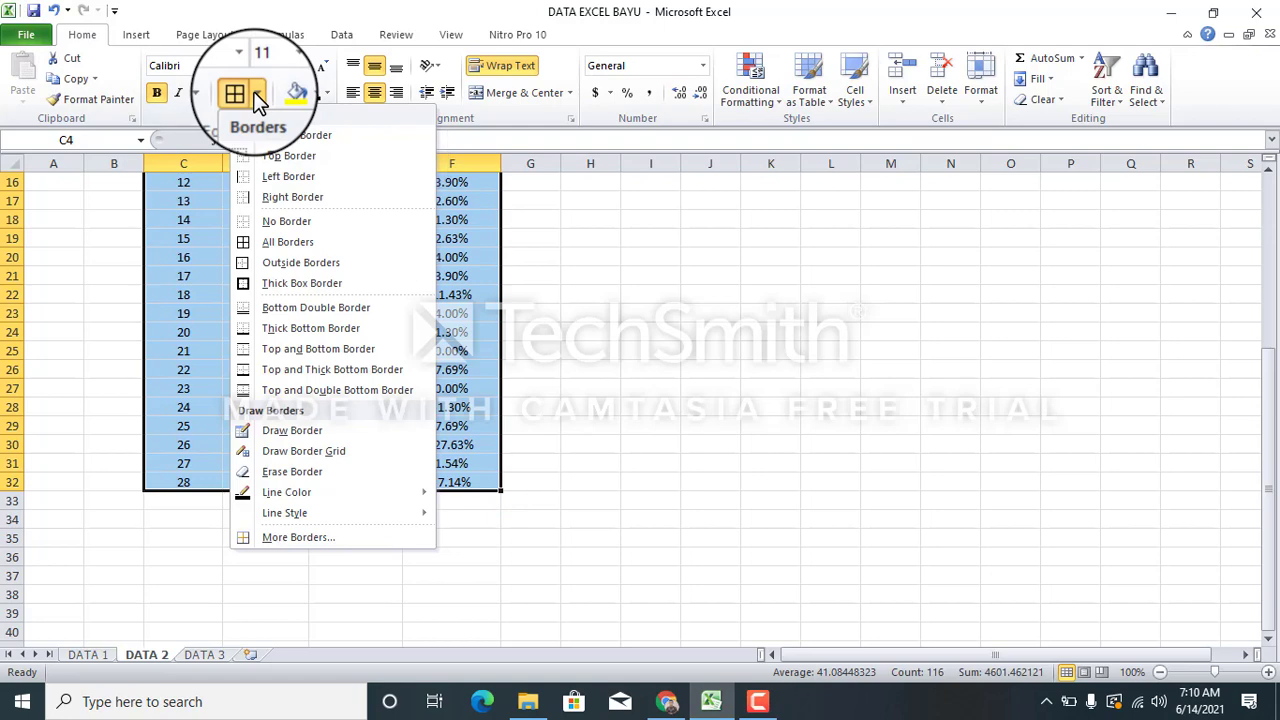
pyautogui.click(279, 242)
pyautogui.click(594, 323)
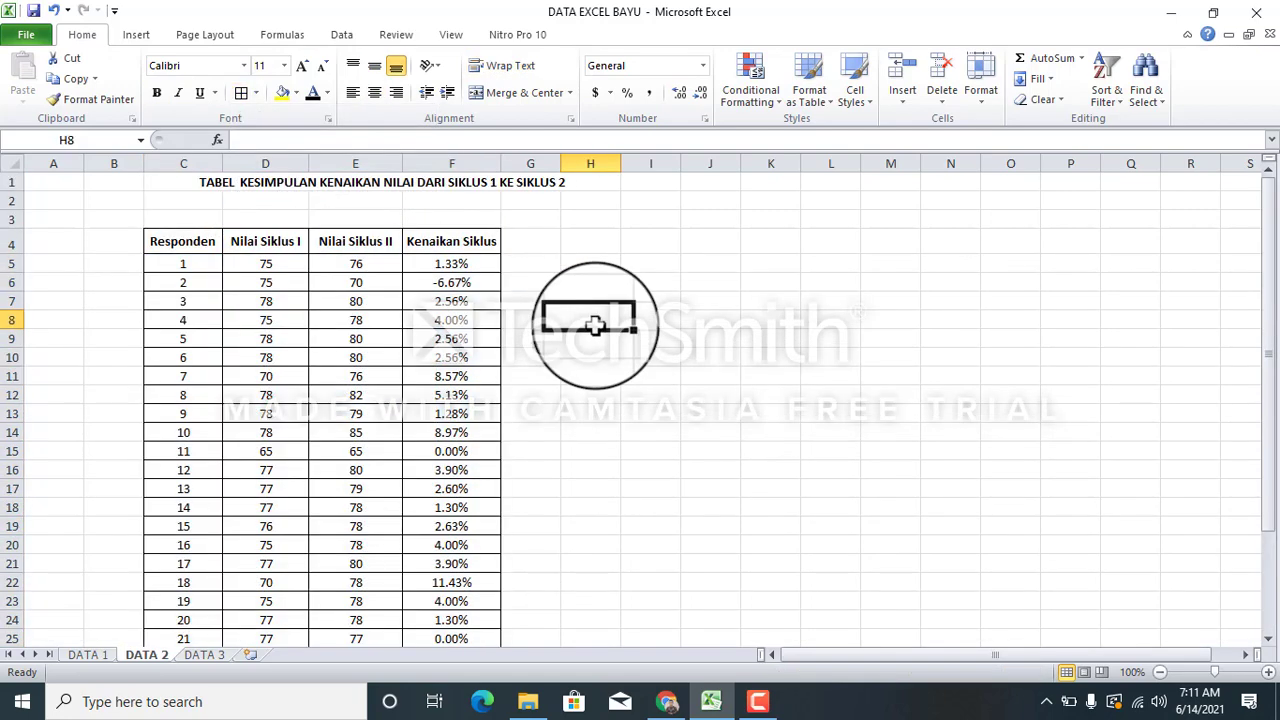
# Fill the table's header row, C4:F4, with yellow and deselect it.
pyautogui.click(182, 245)
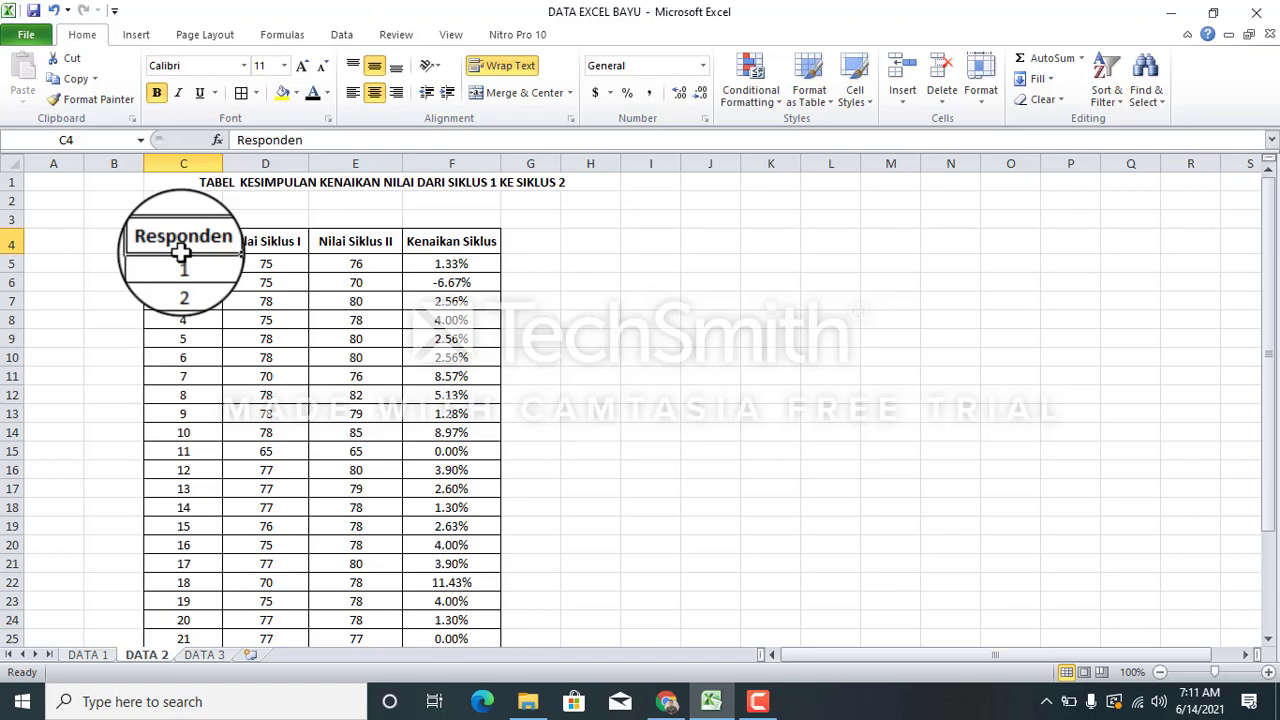
pyautogui.moveTo(182, 252); pyautogui.dragTo(460, 245)
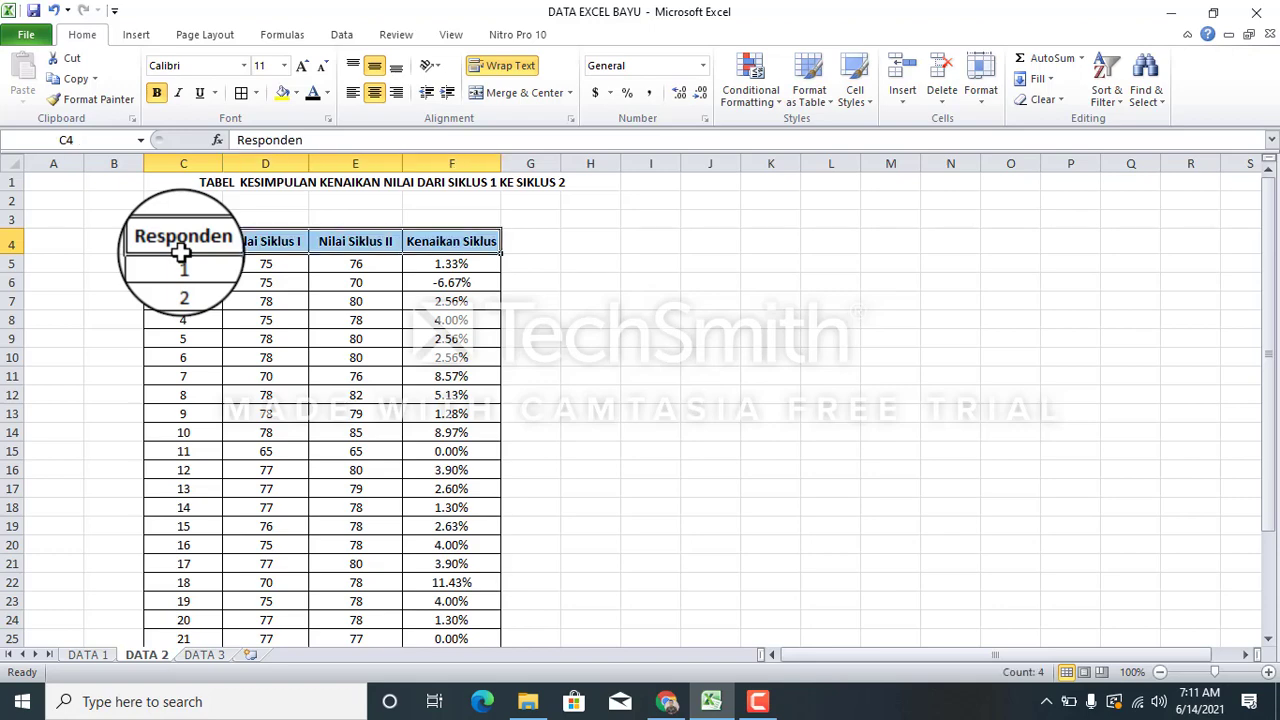
pyautogui.click(296, 94)
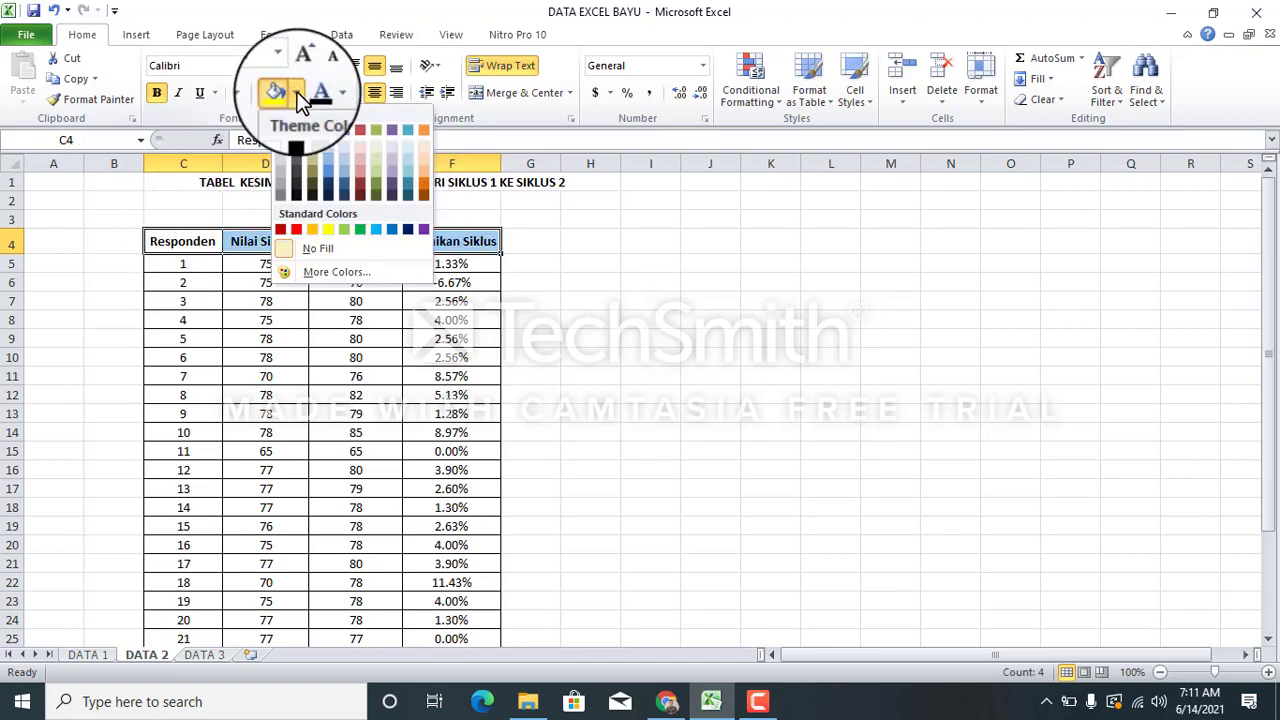
pyautogui.click(333, 238)
pyautogui.click(455, 376)
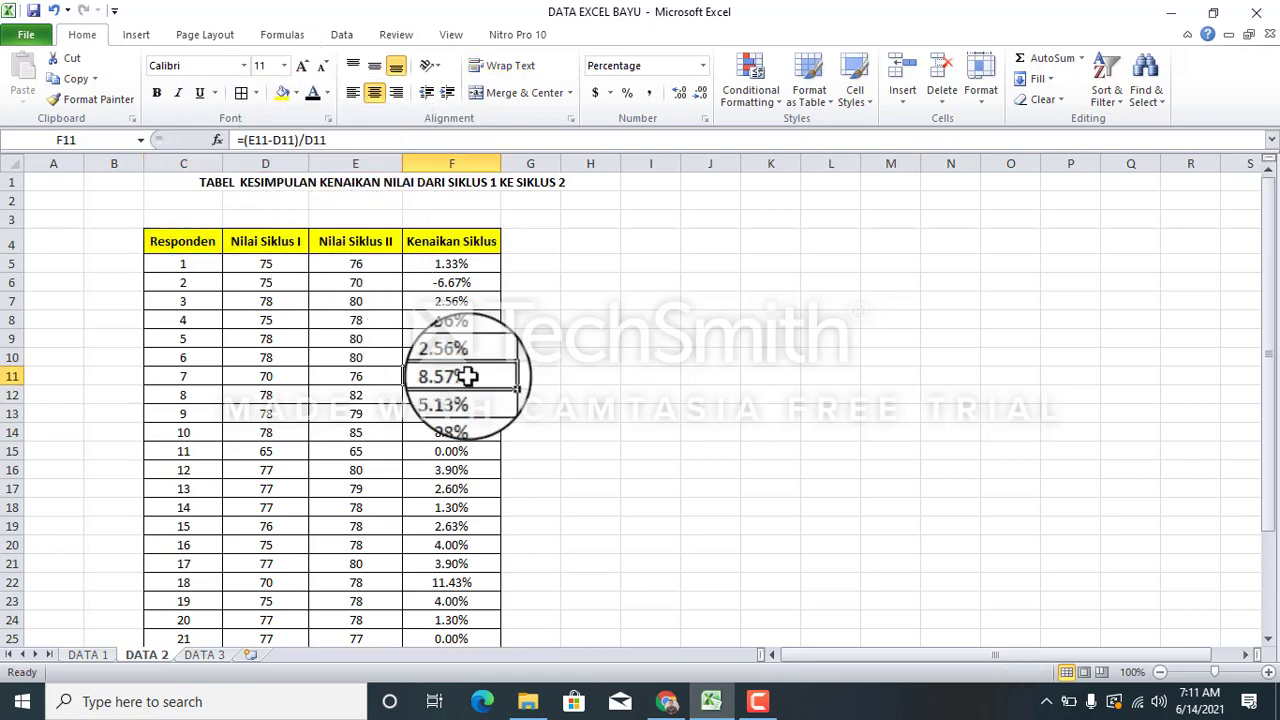
# Highlight respondent 2's row, C6:F6, with the standard green fill.
pyautogui.click(185, 286)
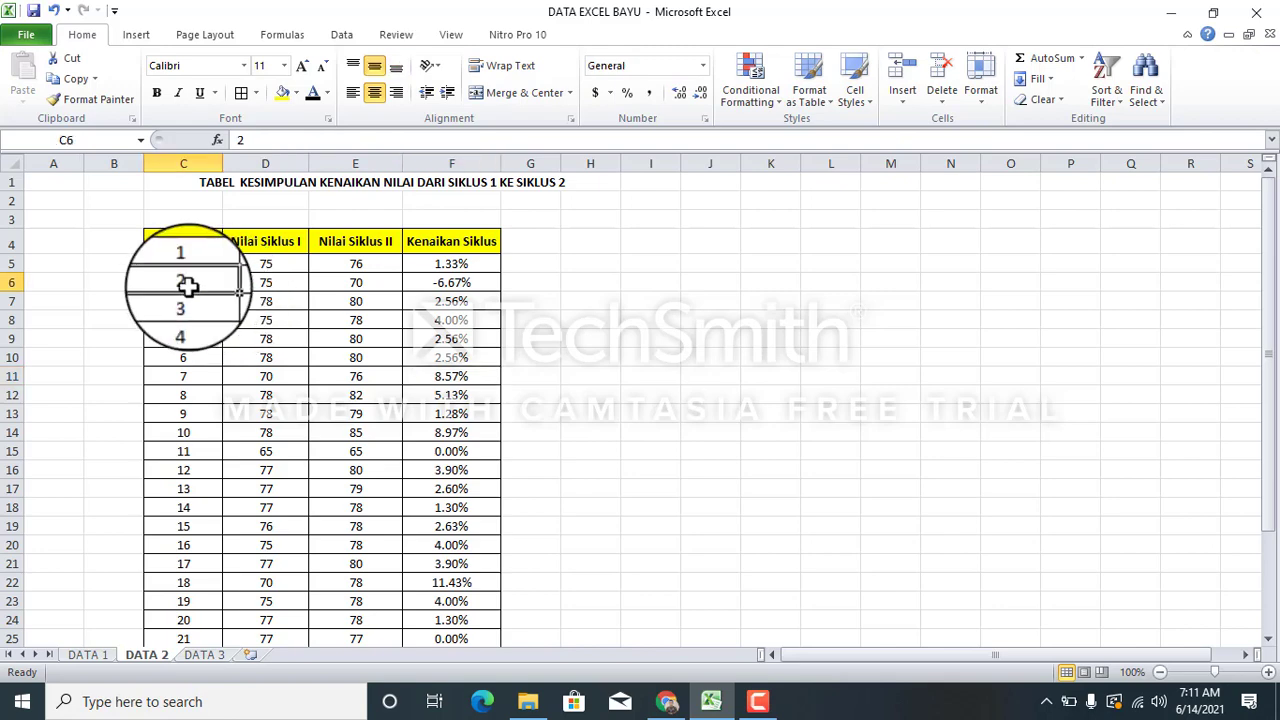
pyautogui.hotkey('shift', 'Right')
pyautogui.hotkey('shift', 'Right')
pyautogui.hotkey('shift', 'Right')
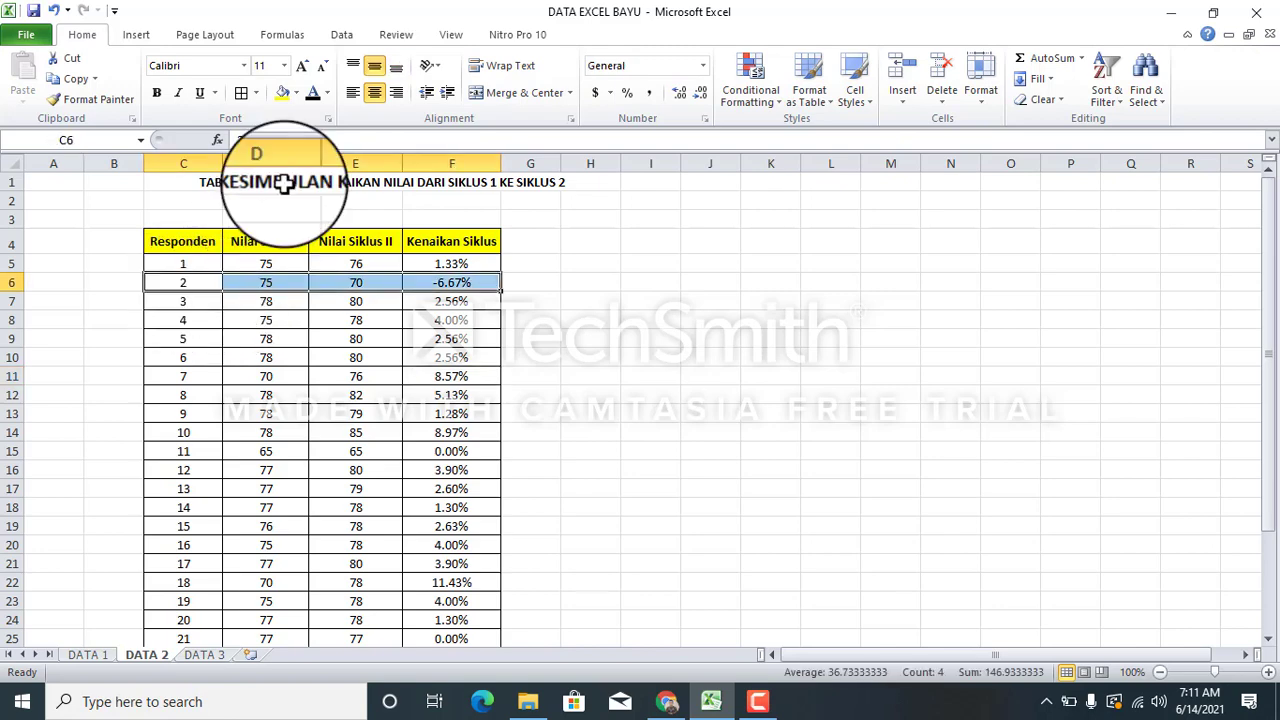
pyautogui.click(297, 94)
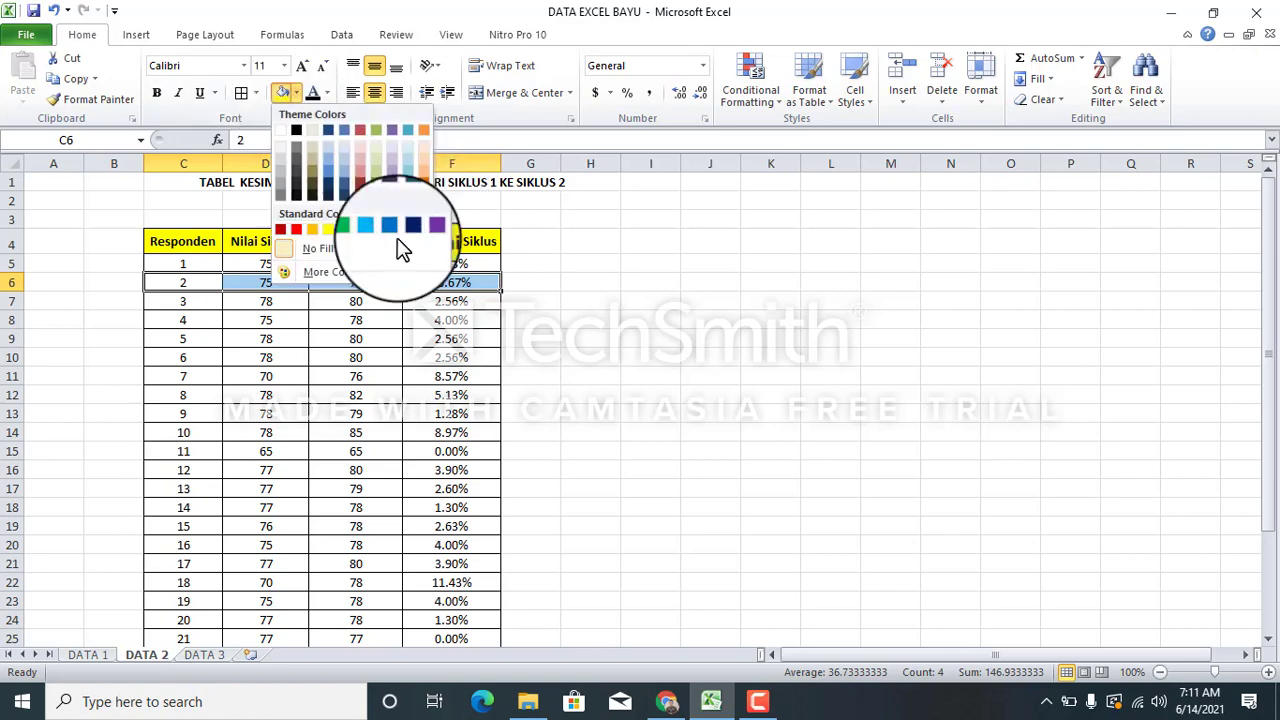
pyautogui.click(361, 228)
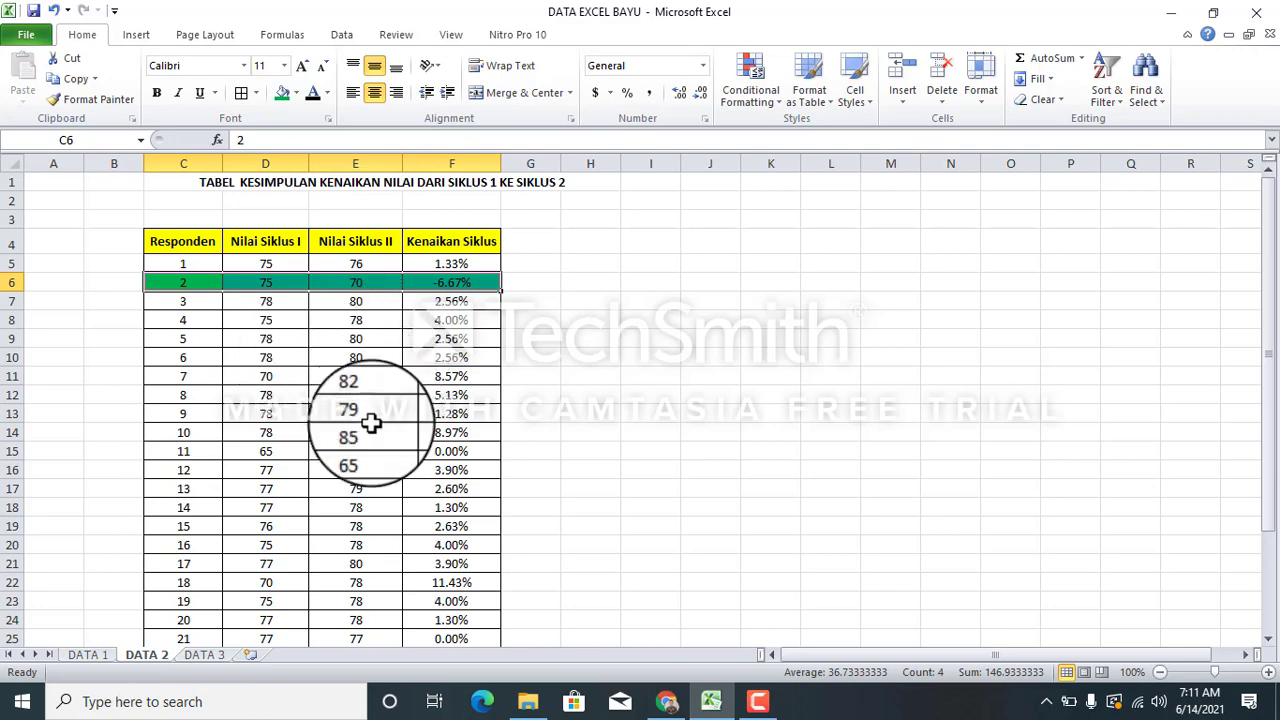
# Highlight respondent 24's row, C28:F28, with the same green fill.
pyautogui.moveTo(1270, 353); pyautogui.dragTo(1273, 403)
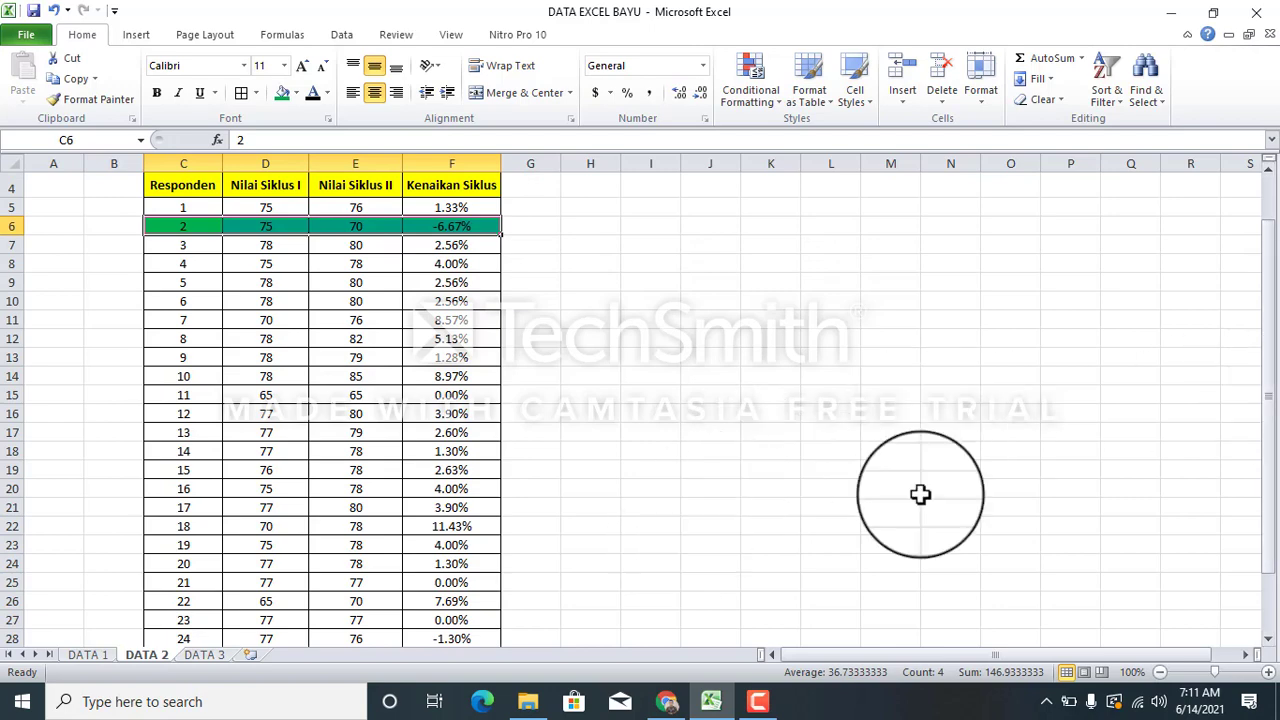
pyautogui.moveTo(1274, 468); pyautogui.dragTo(1272, 500)
pyautogui.click(206, 593)
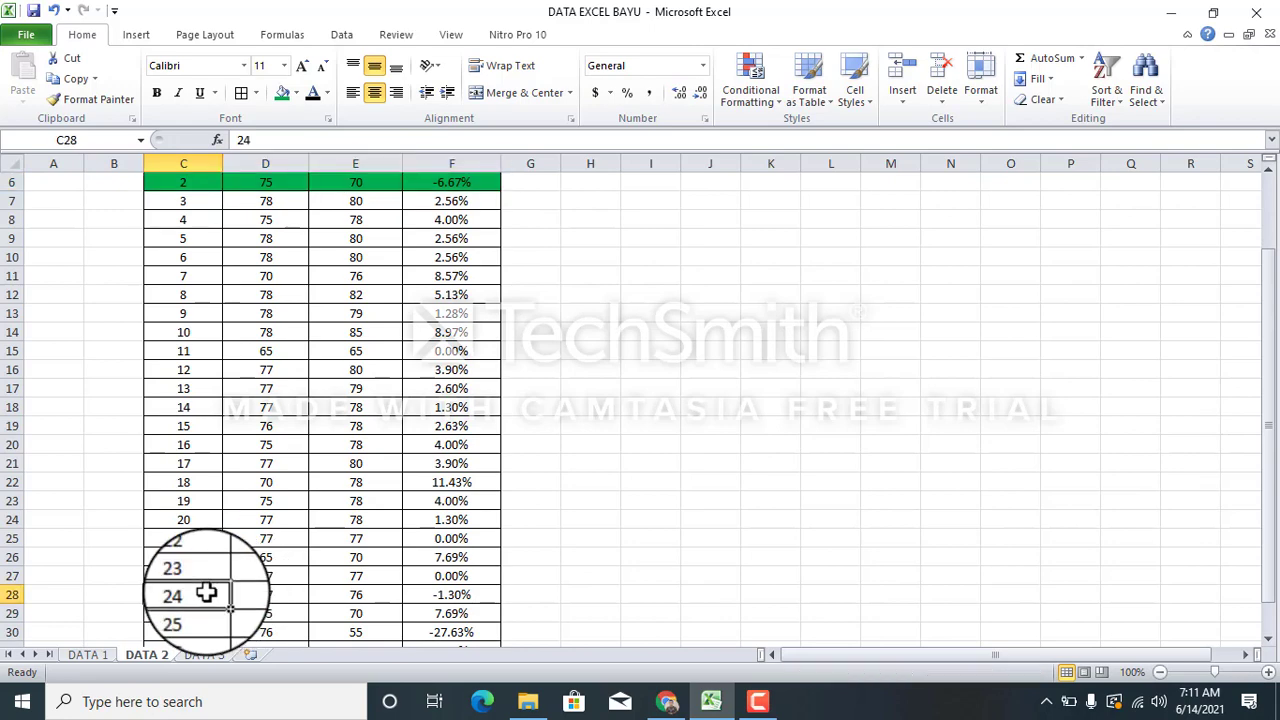
pyautogui.hotkey('shift', 'Right')
pyautogui.hotkey('shift', 'Right')
pyautogui.hotkey('shift', 'Right')
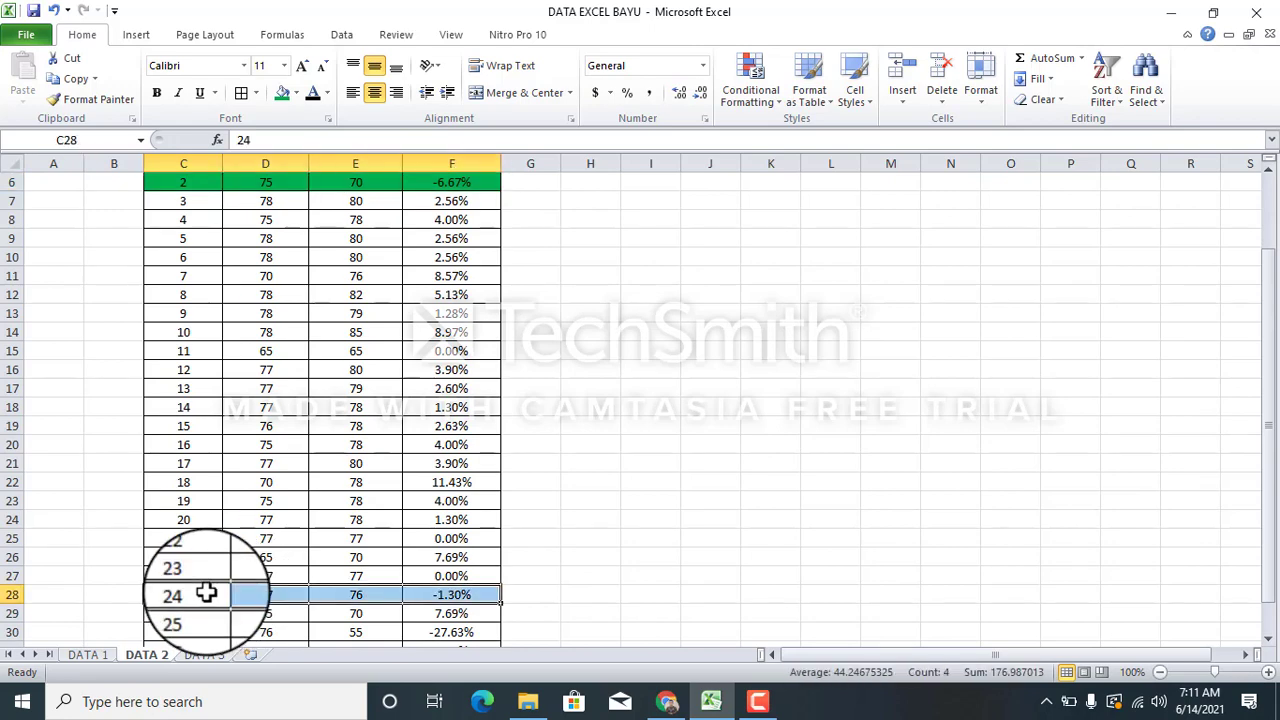
pyautogui.click(281, 97)
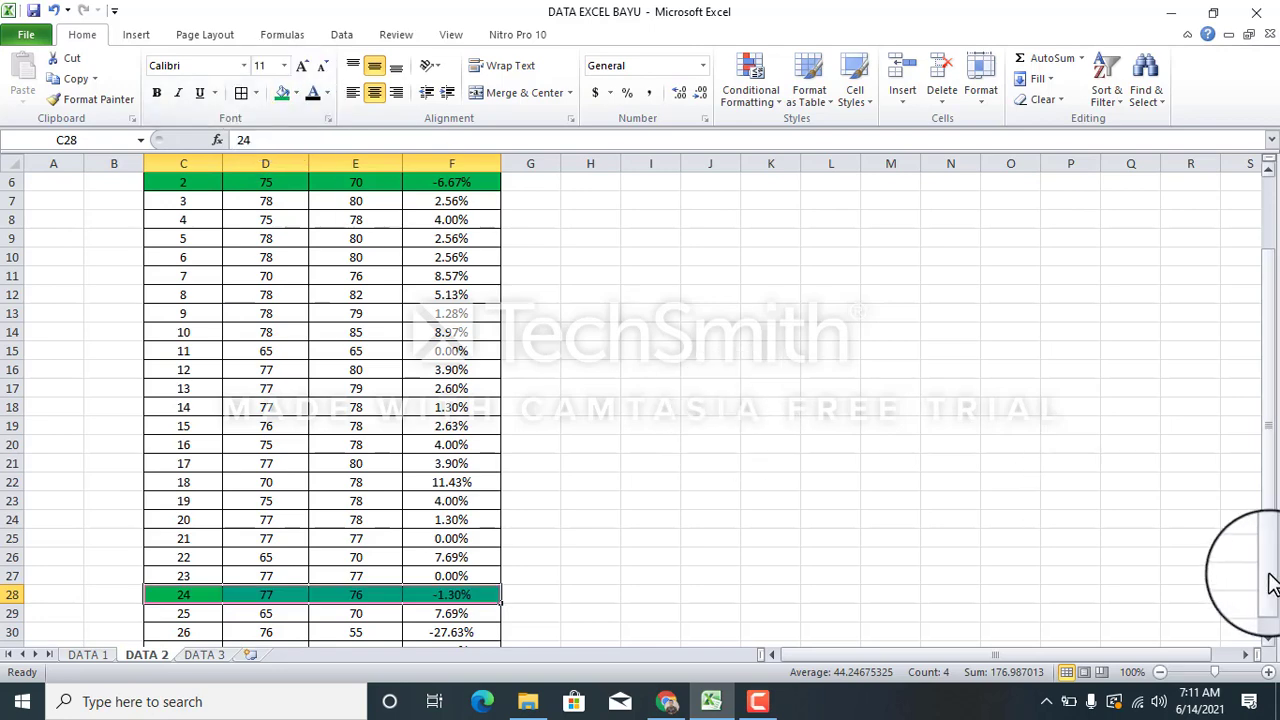
# Highlight respondent 26's row, C30:F30, with the same green fill.
pyautogui.moveTo(1270, 578); pyautogui.dragTo(1271, 588)
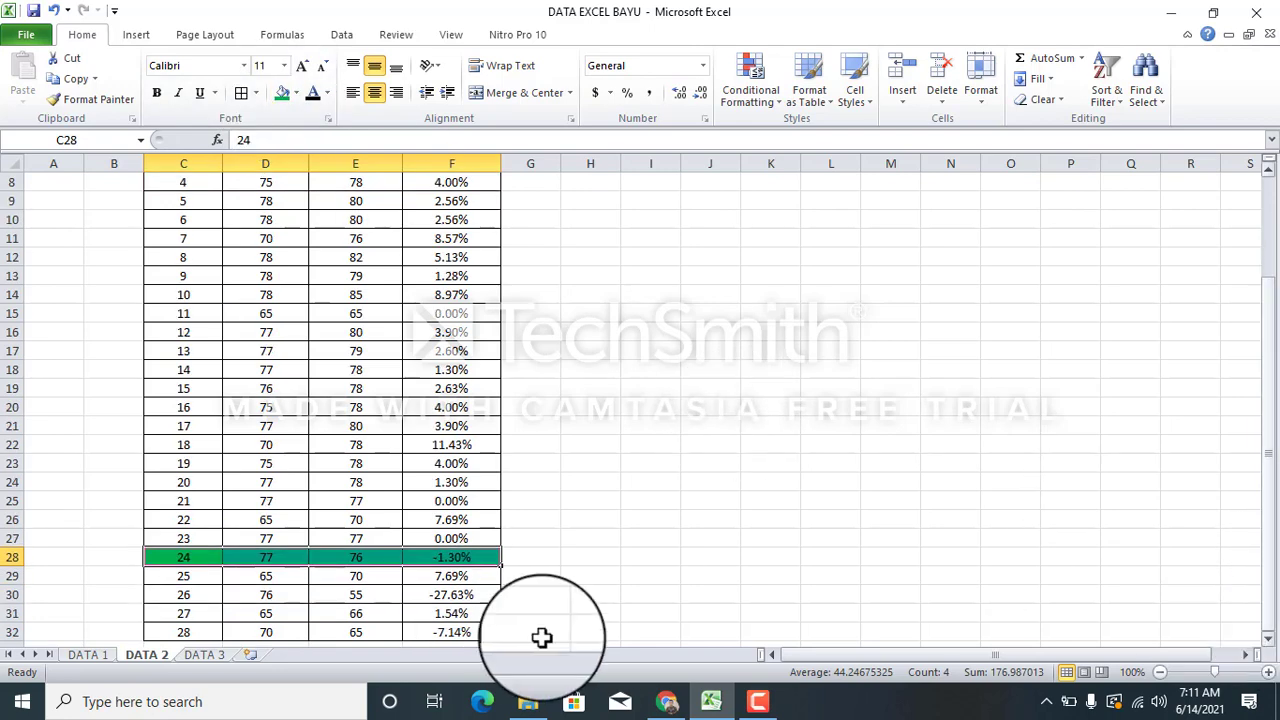
pyautogui.click(203, 594)
pyautogui.moveTo(203, 594); pyautogui.dragTo(451, 594)
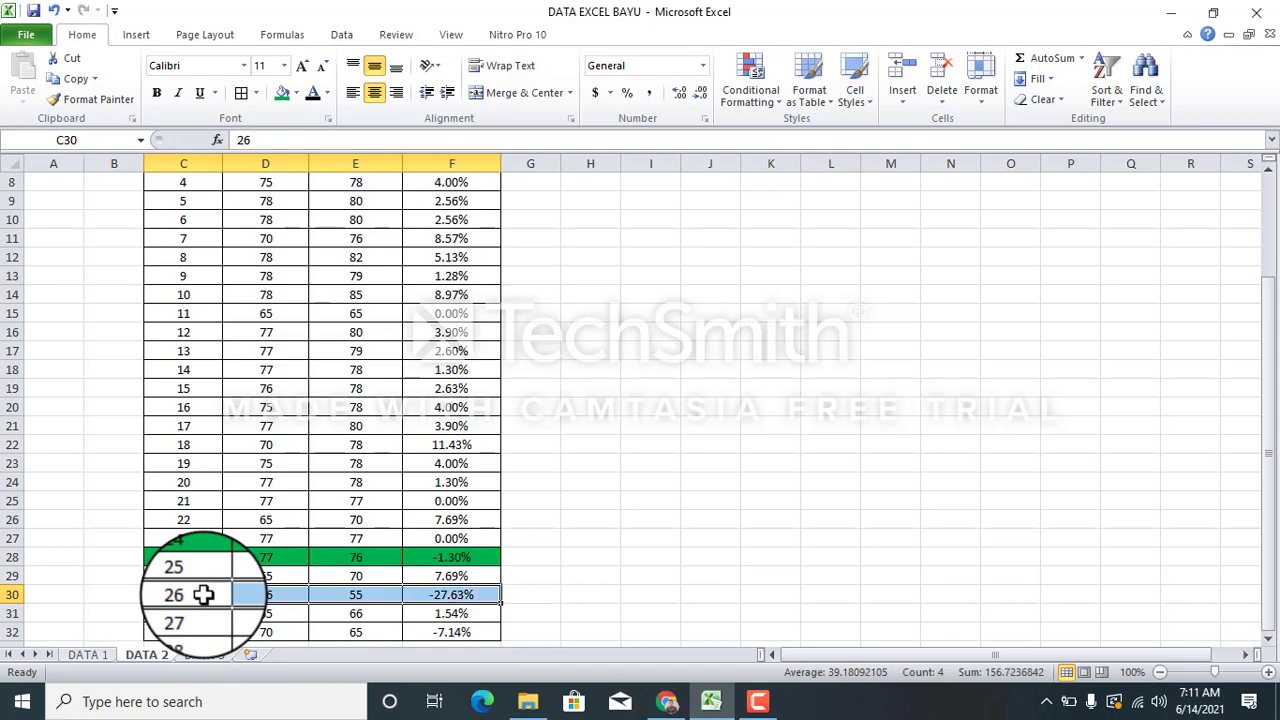
pyautogui.click(277, 99)
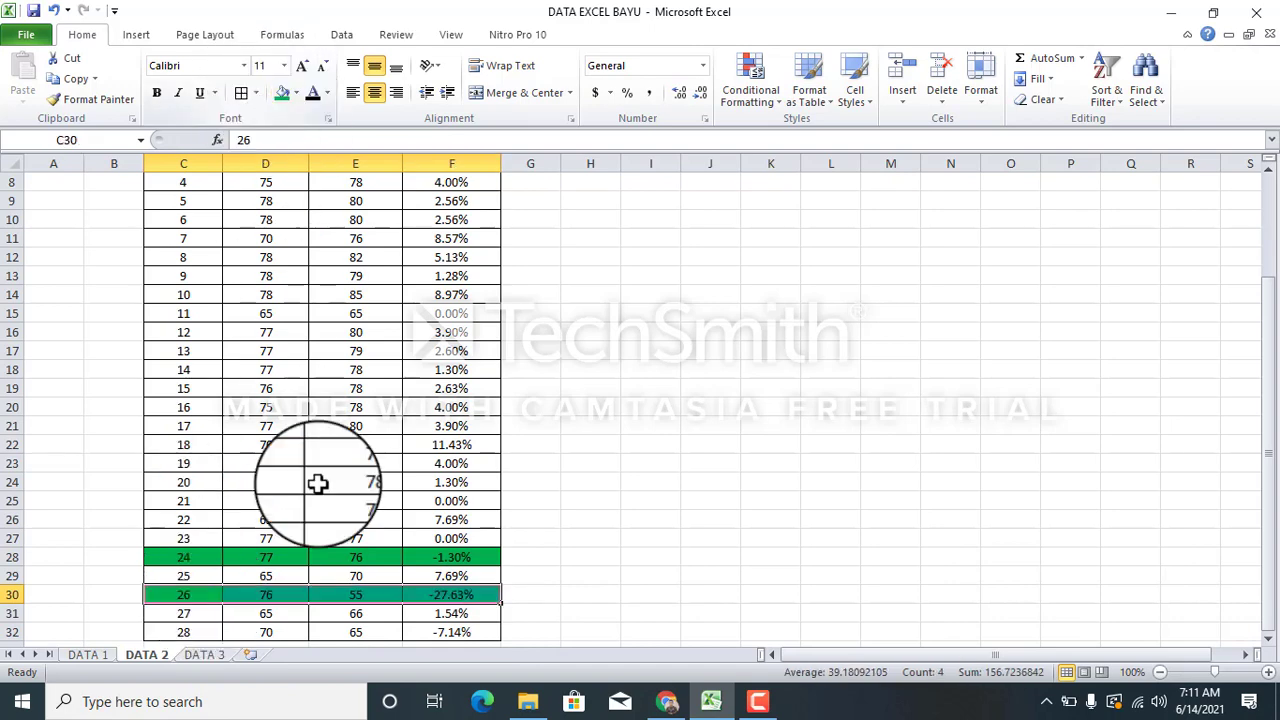
# Highlight respondent 28's row, C32:F32, with the same green fill, deselect it and review the table.
pyautogui.click(183, 632)
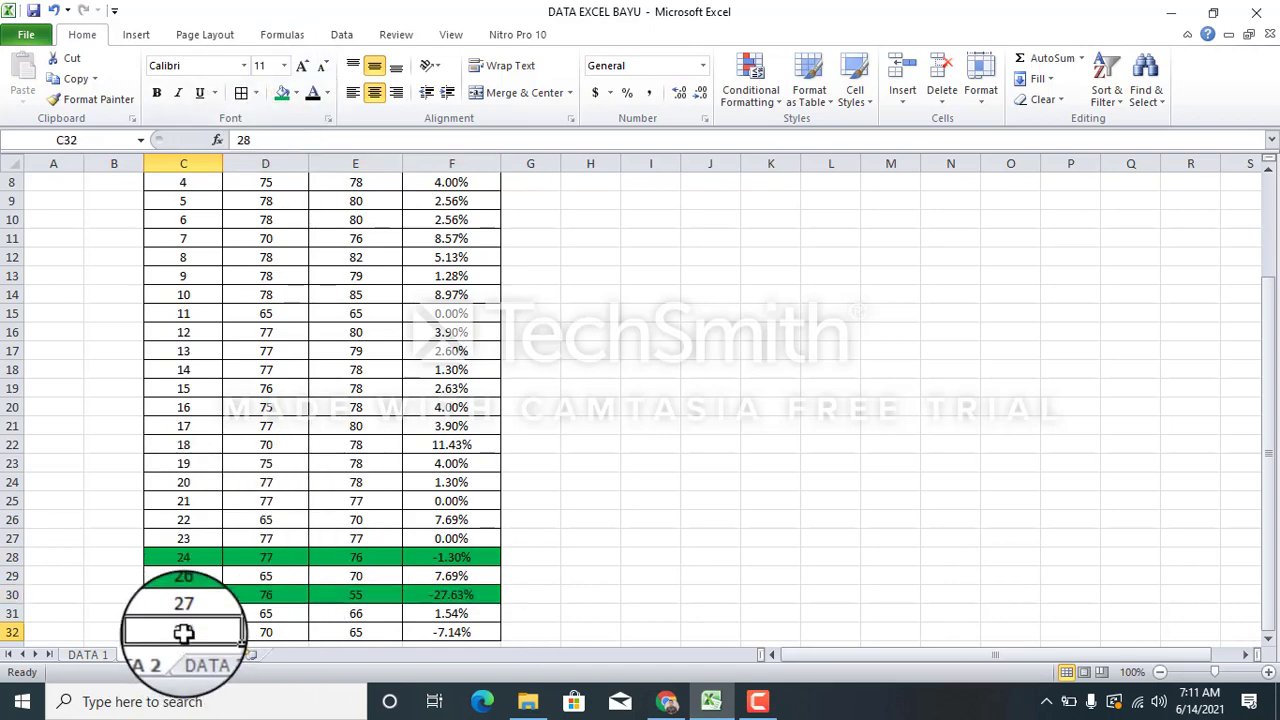
pyautogui.hotkey('shift', 'Right')
pyautogui.hotkey('shift', 'Right')
pyautogui.hotkey('shift', 'Right')
pyautogui.hotkey('shift', 'Right')
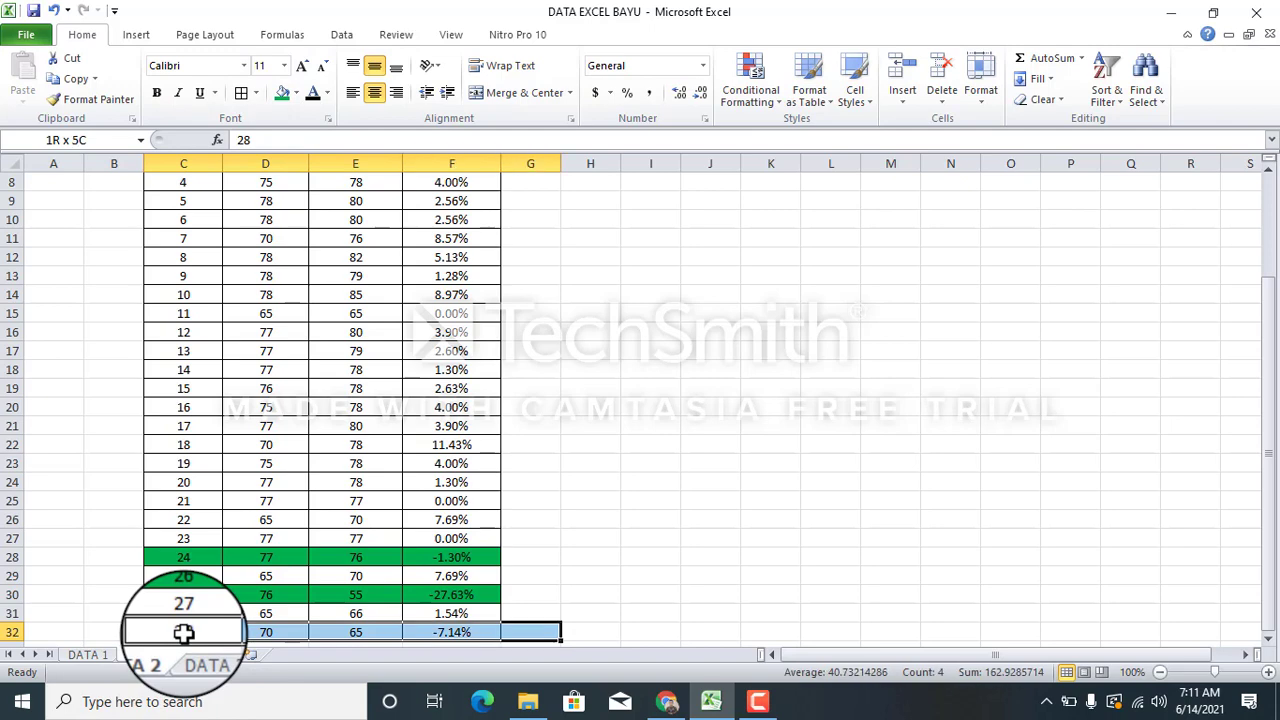
pyautogui.hotkey('shift', 'Left')
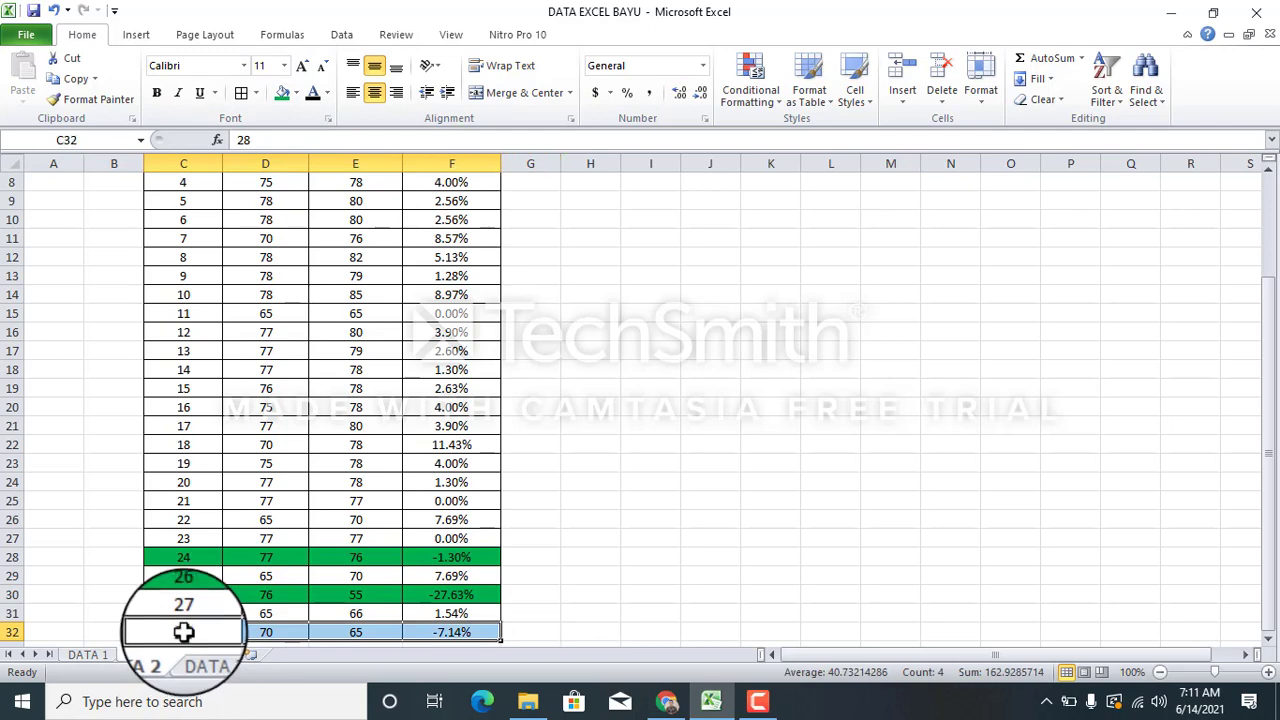
pyautogui.click(277, 98)
pyautogui.click(702, 402)
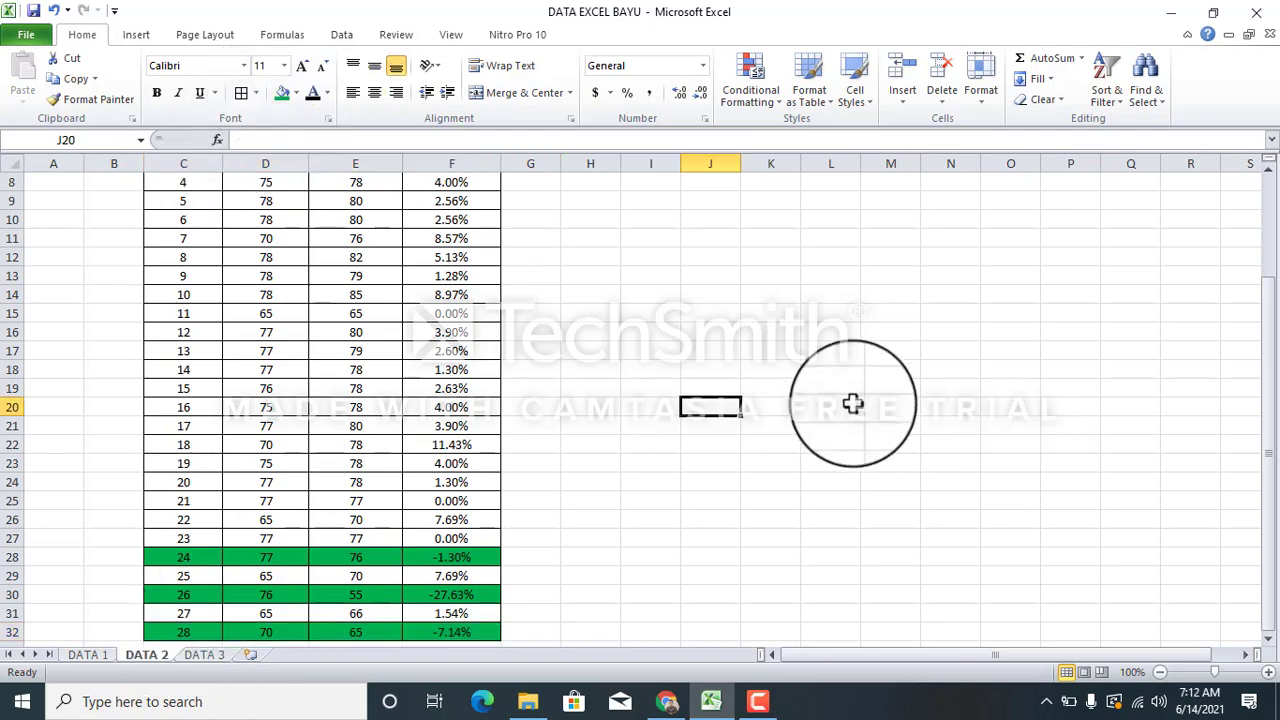
pyautogui.moveTo(1272, 548); pyautogui.dragTo(1262, 394)
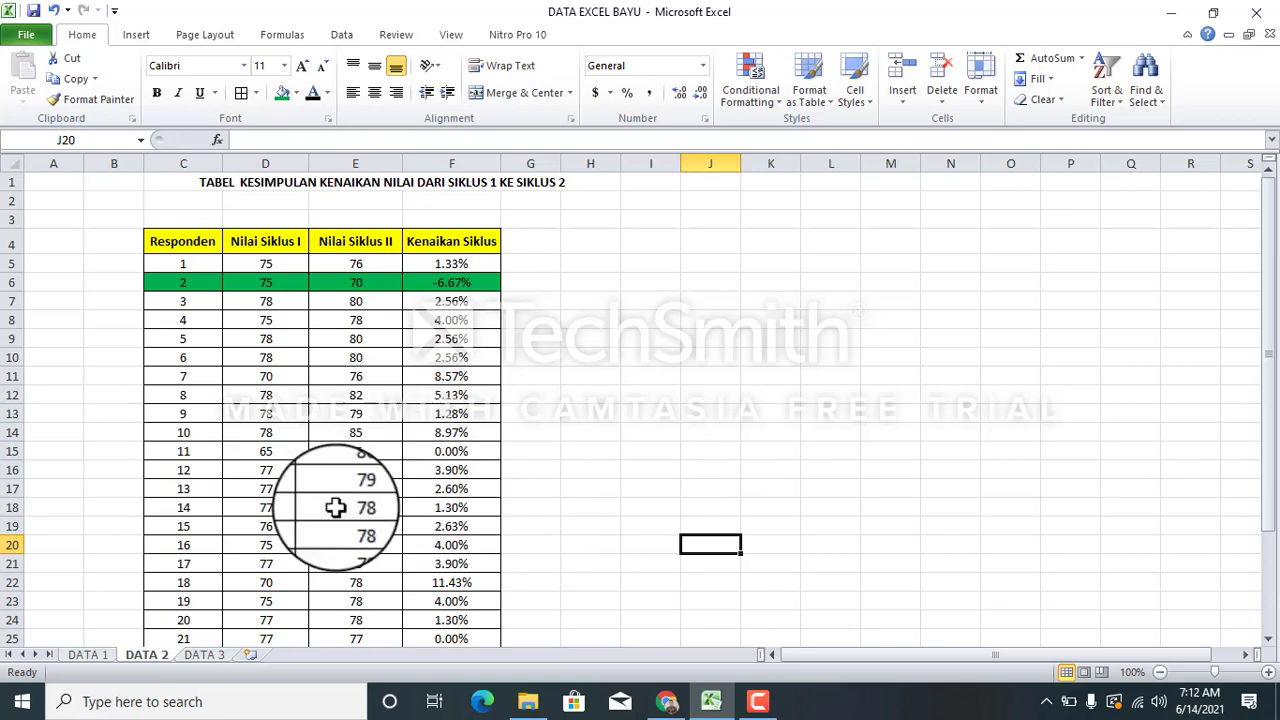
# Insert an empty clustered cylinder column chart on the DATA 3 sheet.
pyautogui.click(212, 653)
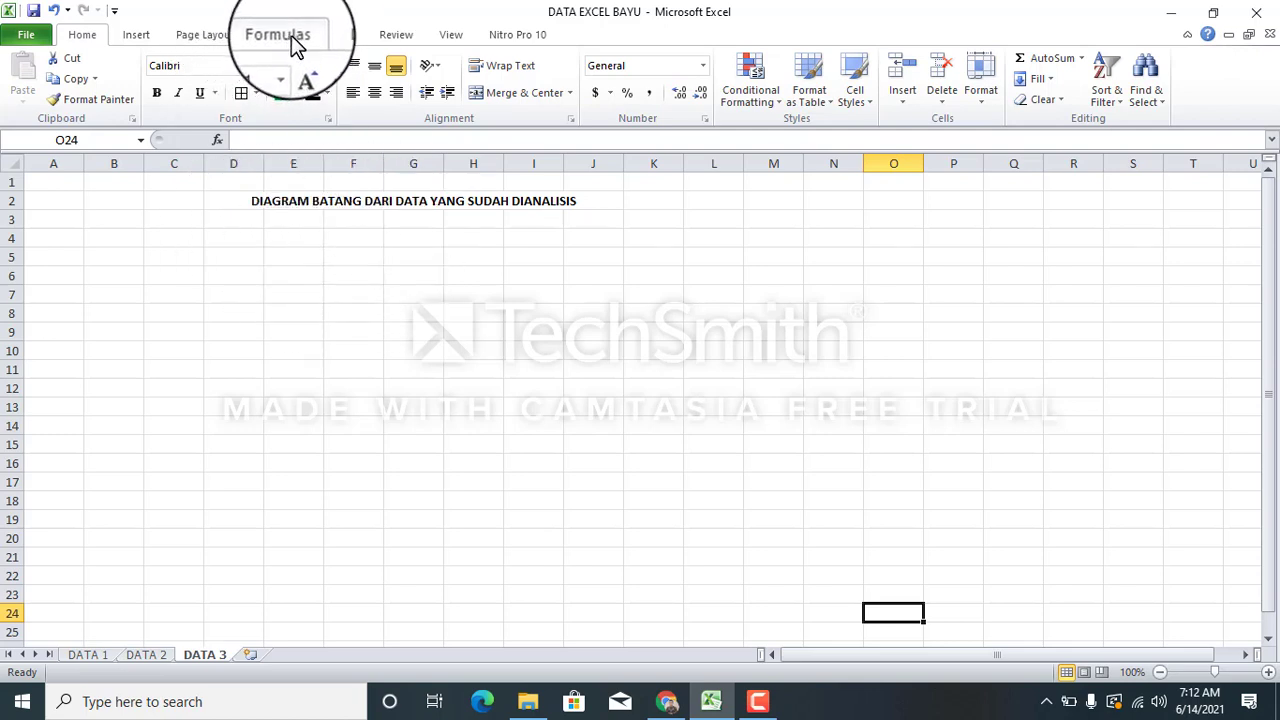
pyautogui.click(138, 38)
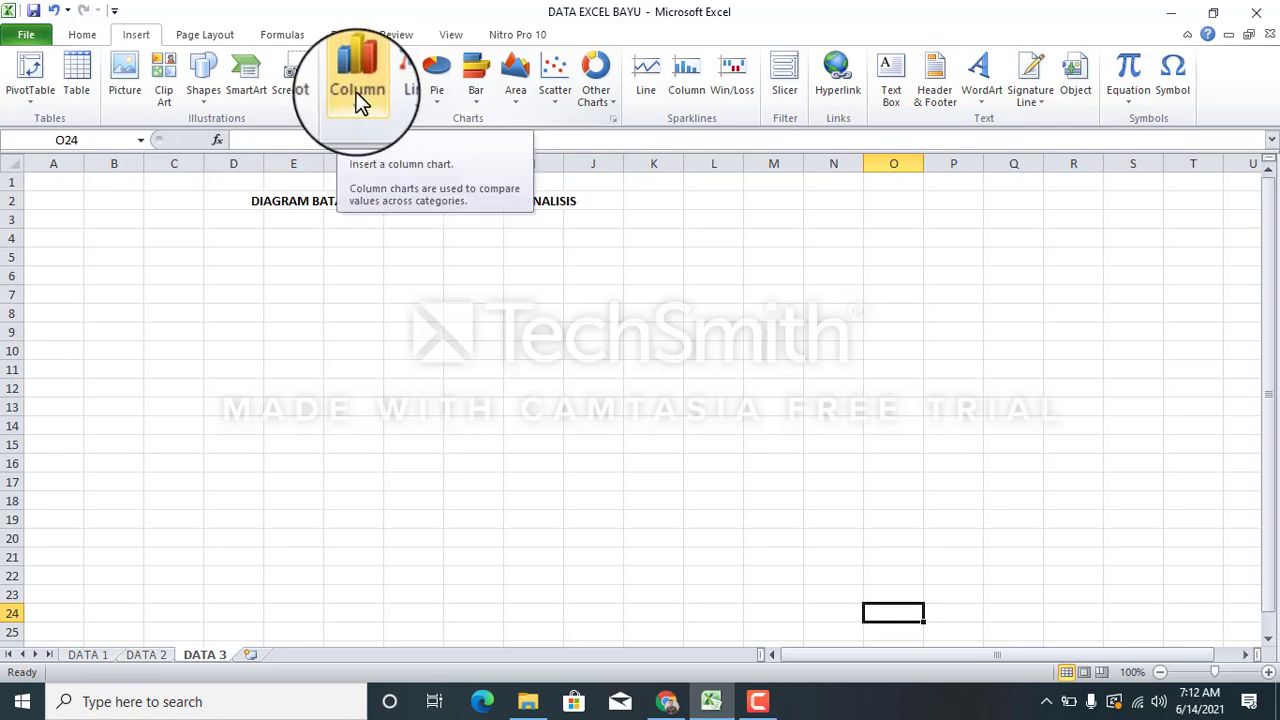
pyautogui.click(227, 250)
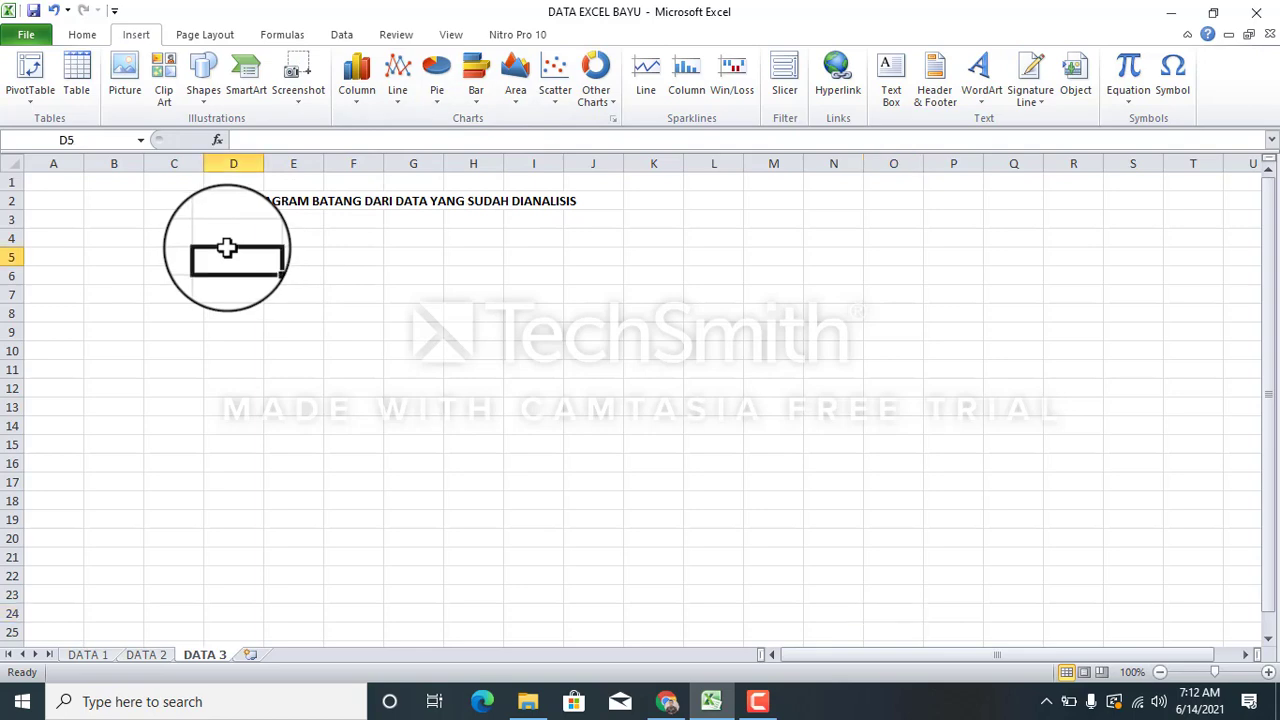
pyautogui.click(360, 104)
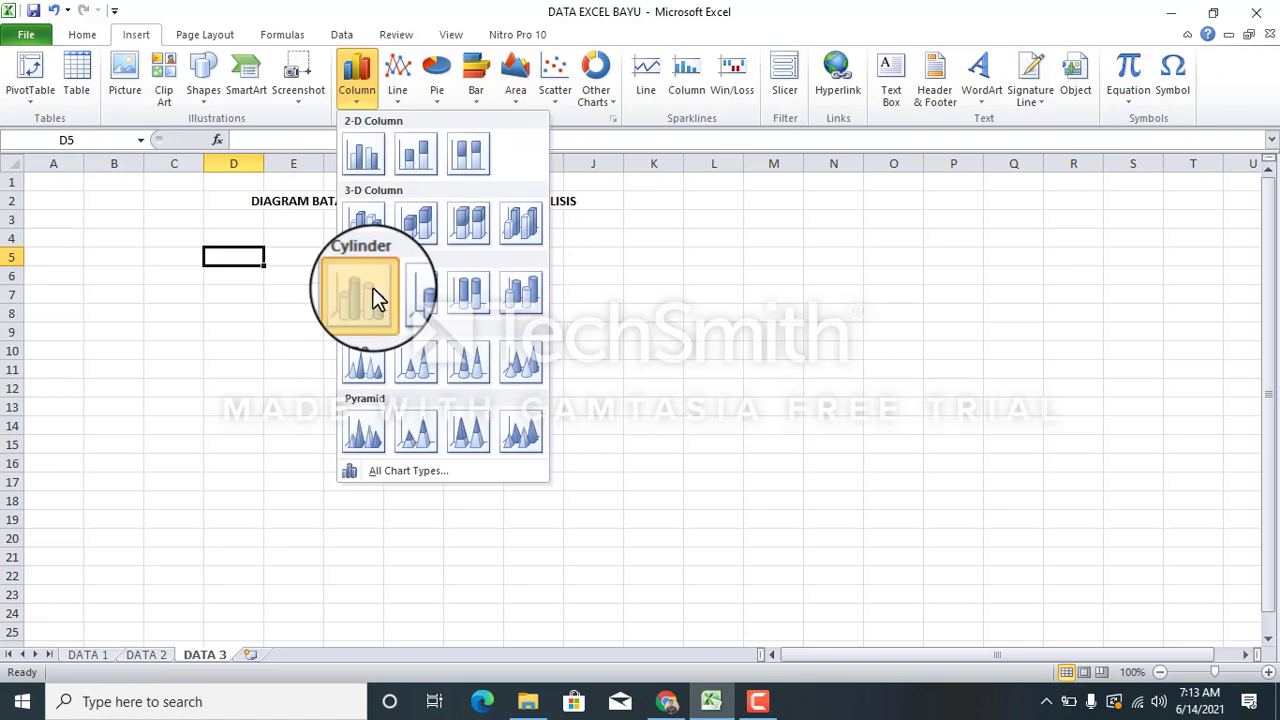
pyautogui.click(375, 297)
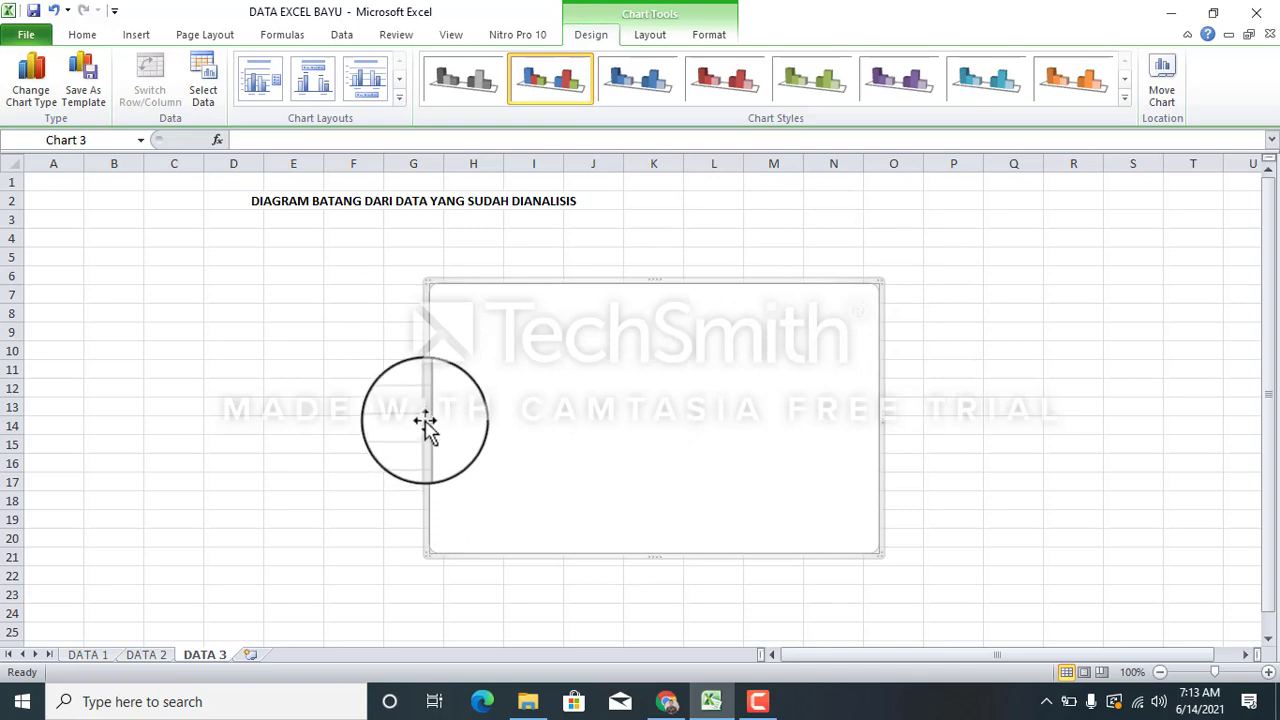
# Enlarge the empty chart below the heading so it spans columns A to O and rows 4 to 22.
pyautogui.moveTo(423, 426); pyautogui.dragTo(66, 374)
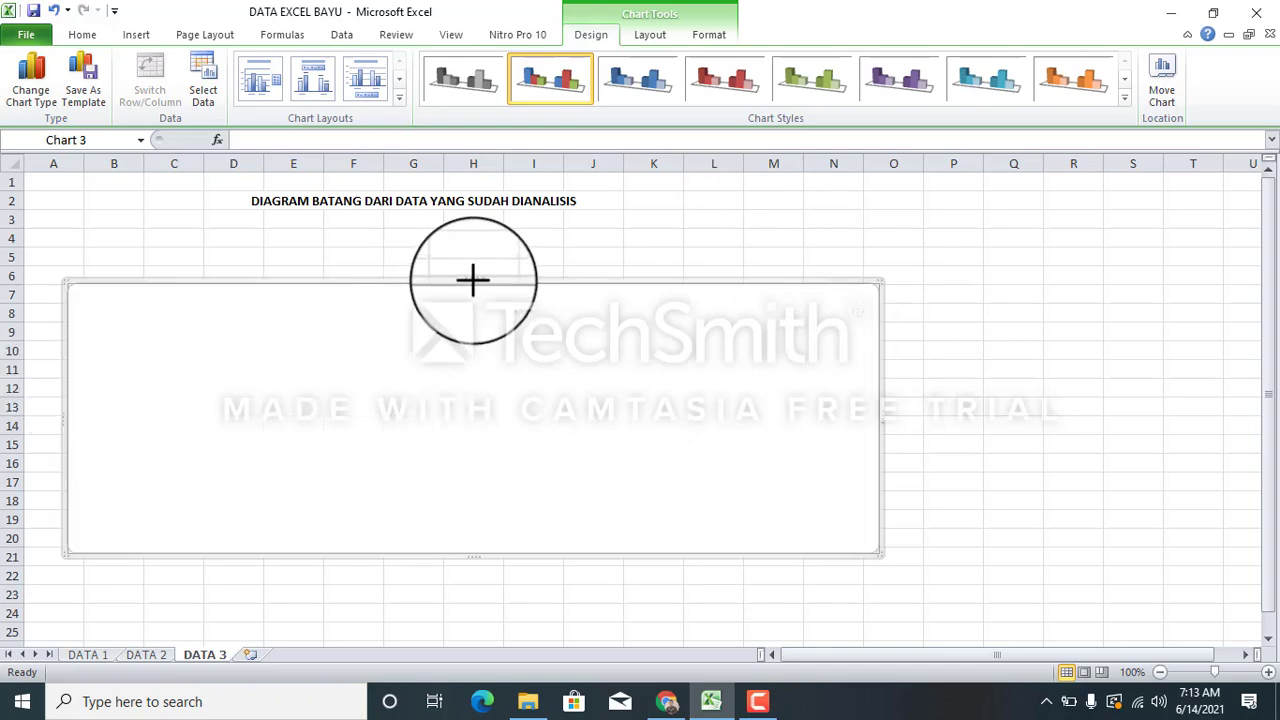
pyautogui.moveTo(471, 281); pyautogui.dragTo(474, 230)
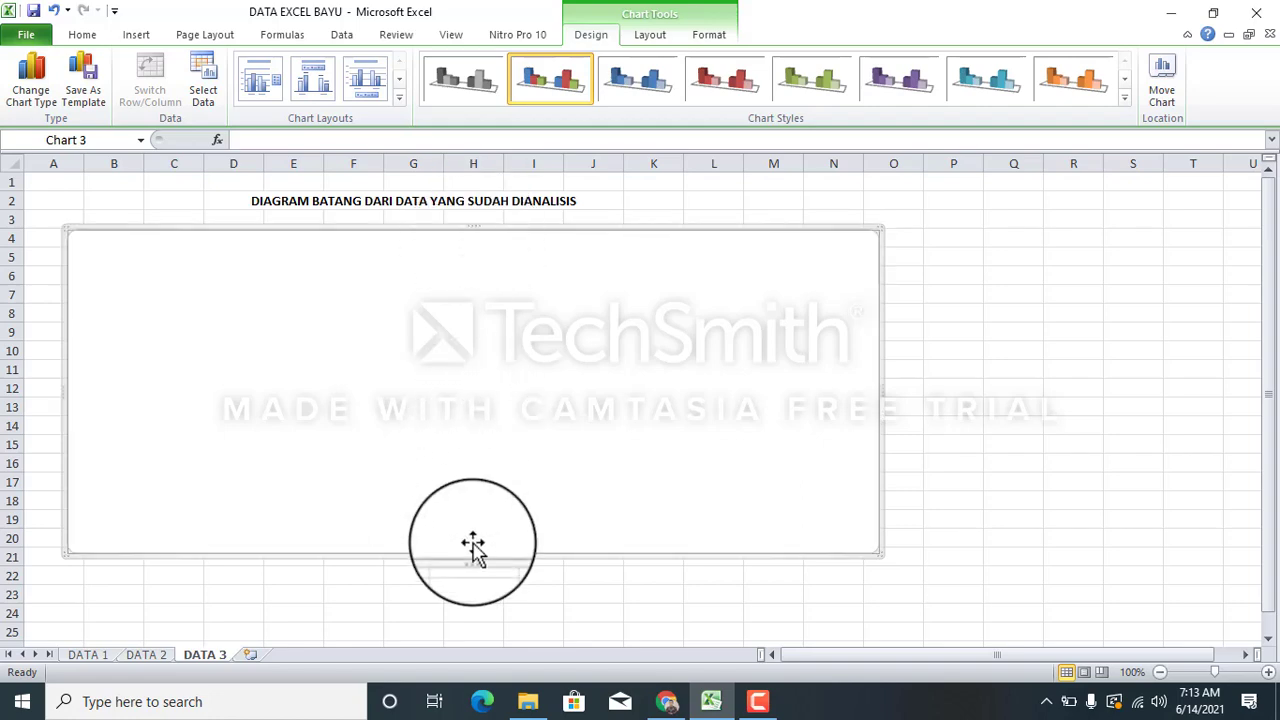
pyautogui.moveTo(473, 555); pyautogui.dragTo(471, 577)
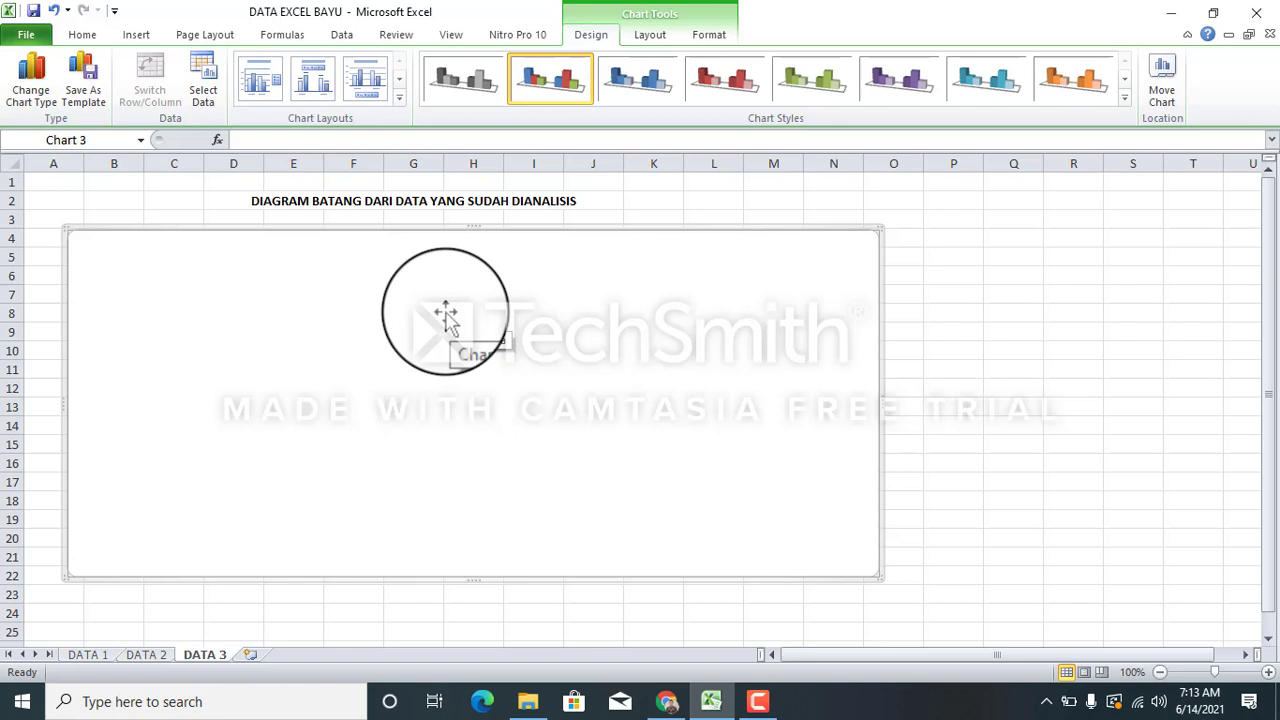
pyautogui.rightClick(446, 316)
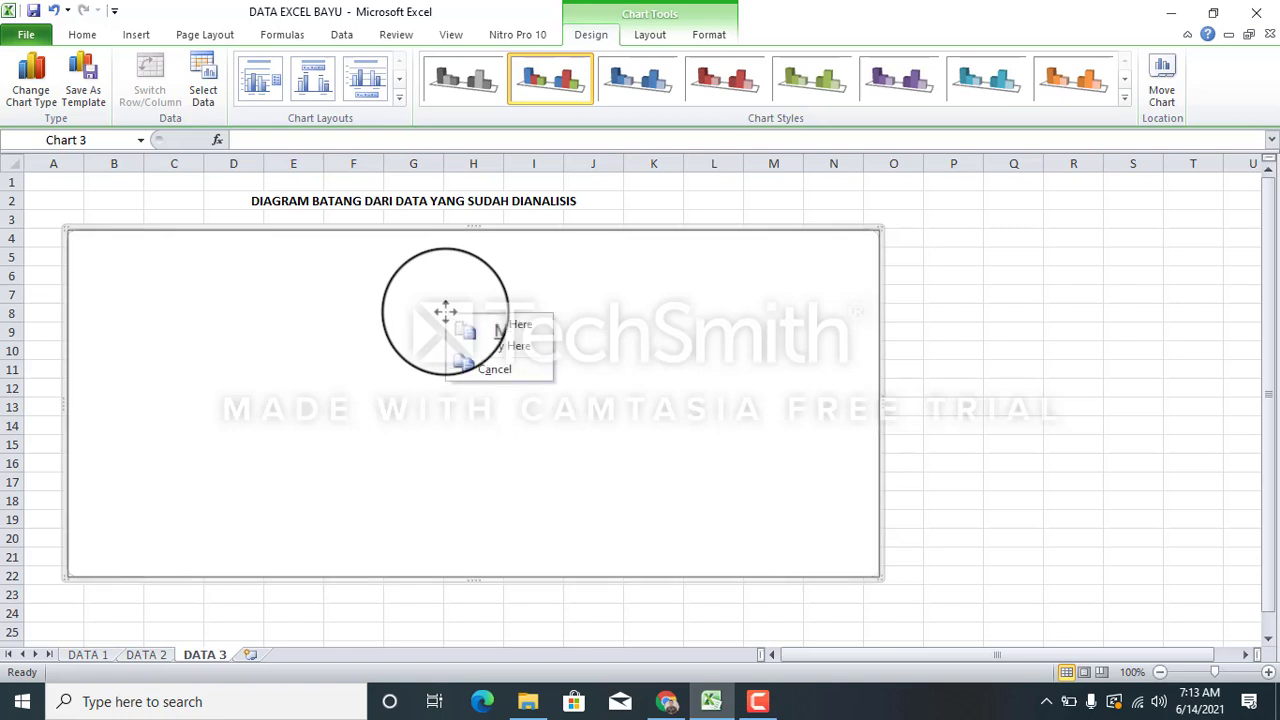
pyautogui.click(431, 300)
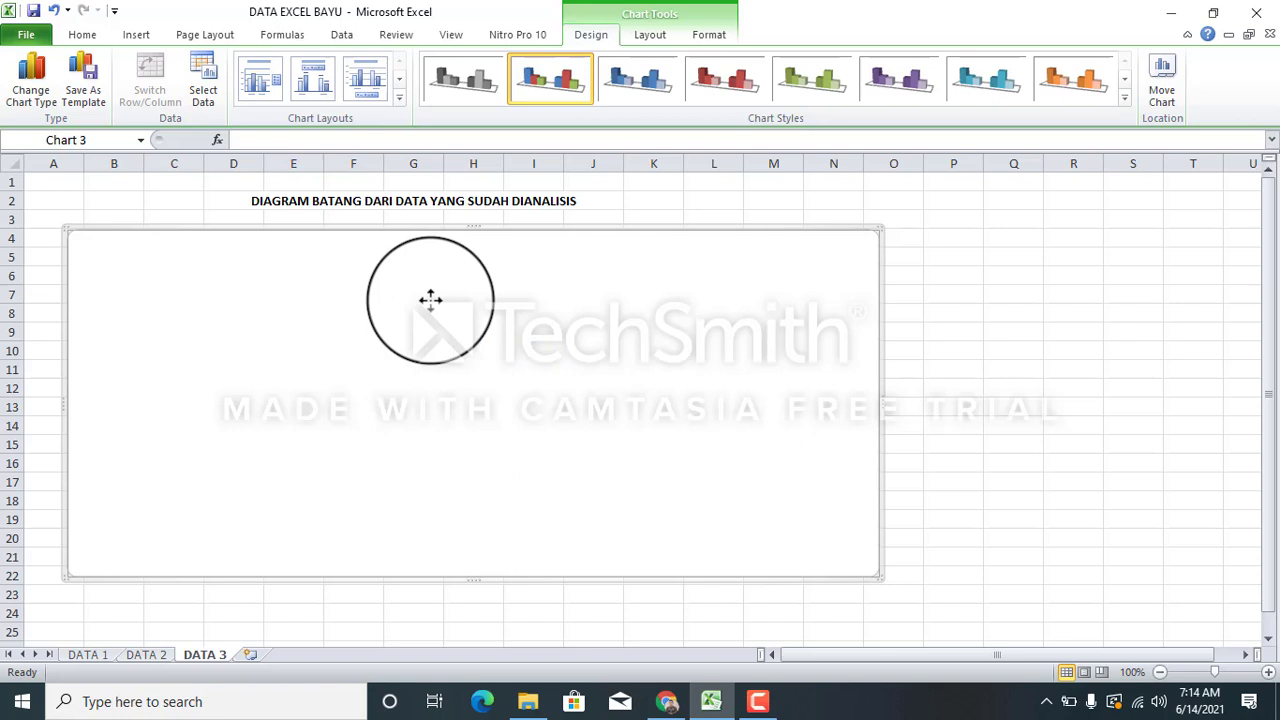
pyautogui.rightClick(487, 305)
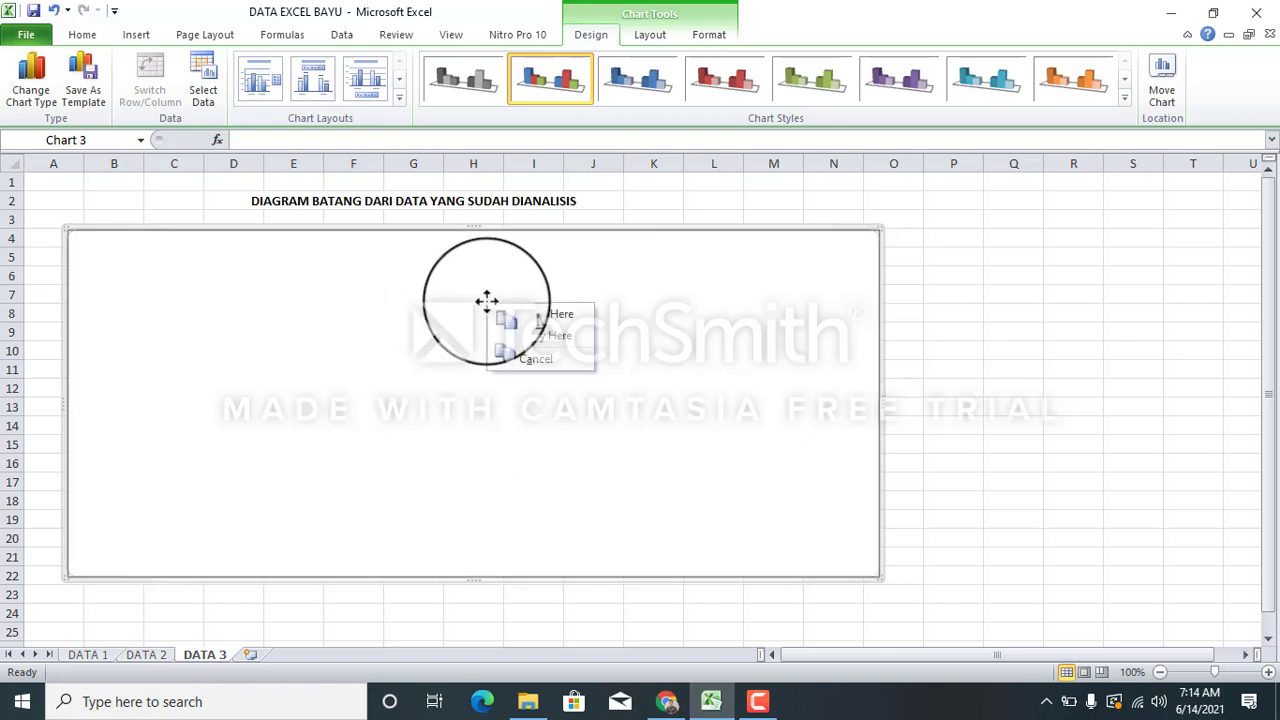
pyautogui.click(451, 295)
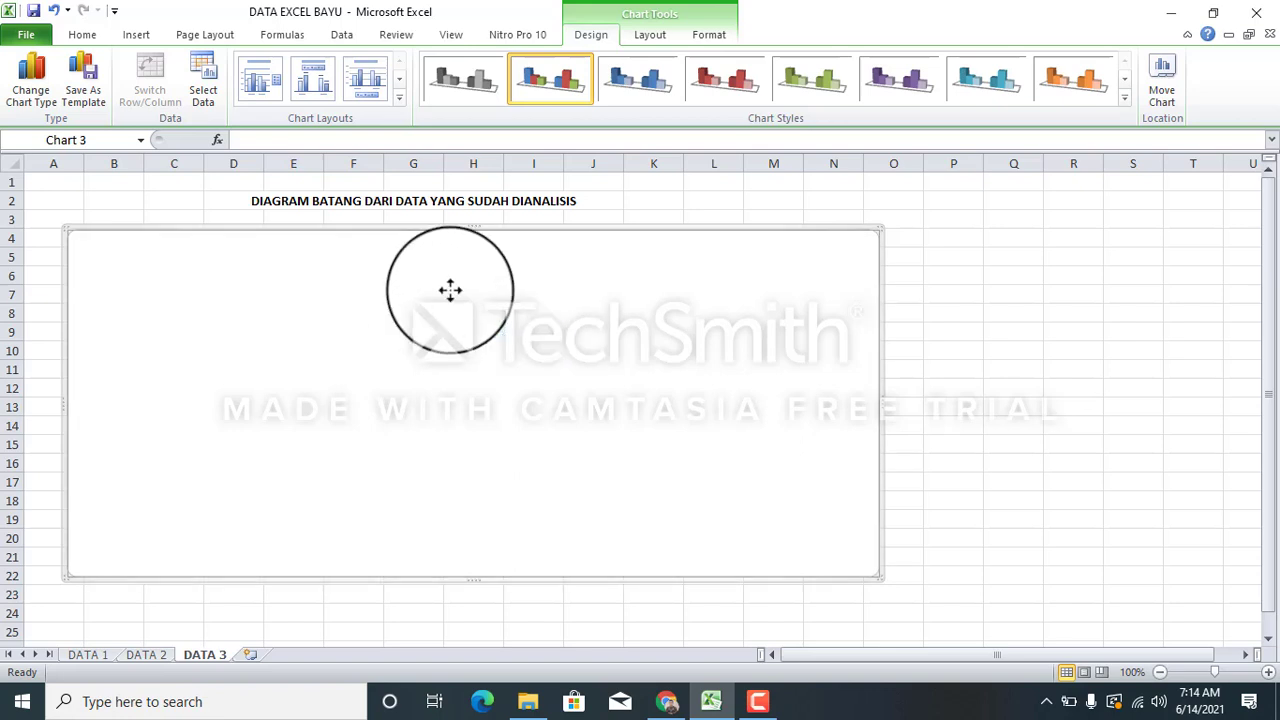
# Set the chart's data range to the Rata-Rata values in G8:G35 on the DATA 1 sheet.
pyautogui.rightClick(450, 290)
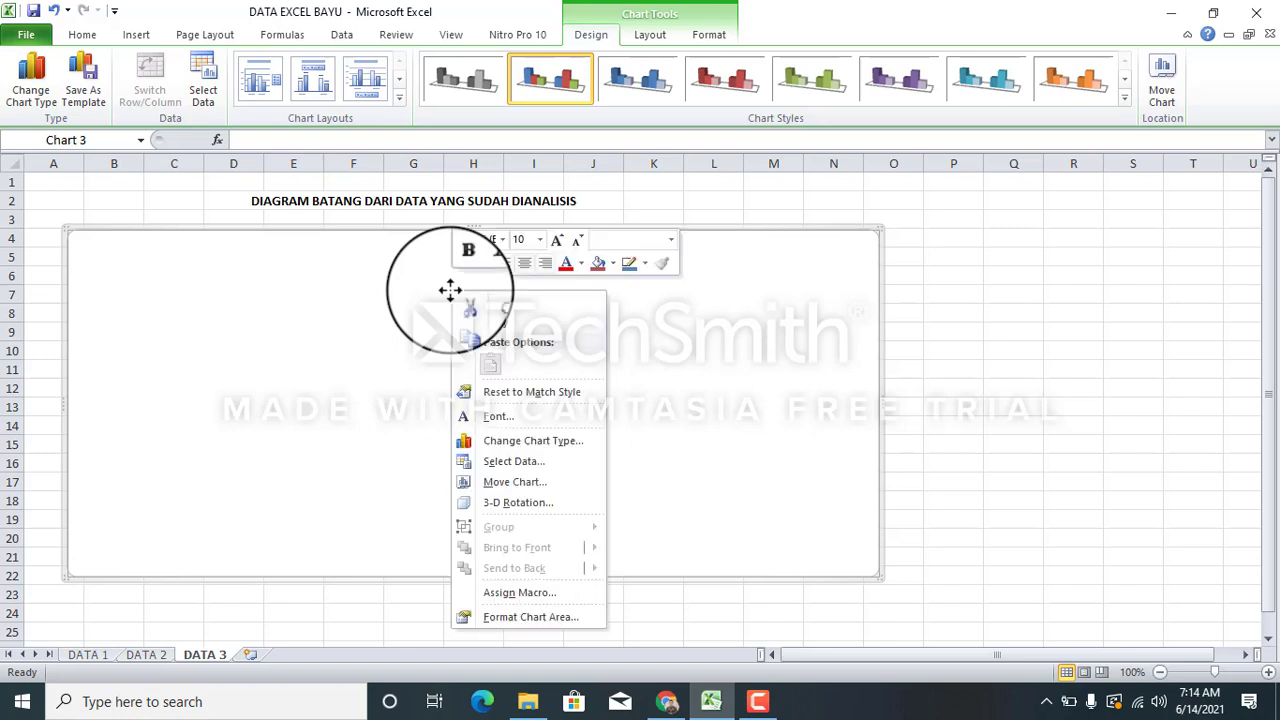
pyautogui.click(511, 461)
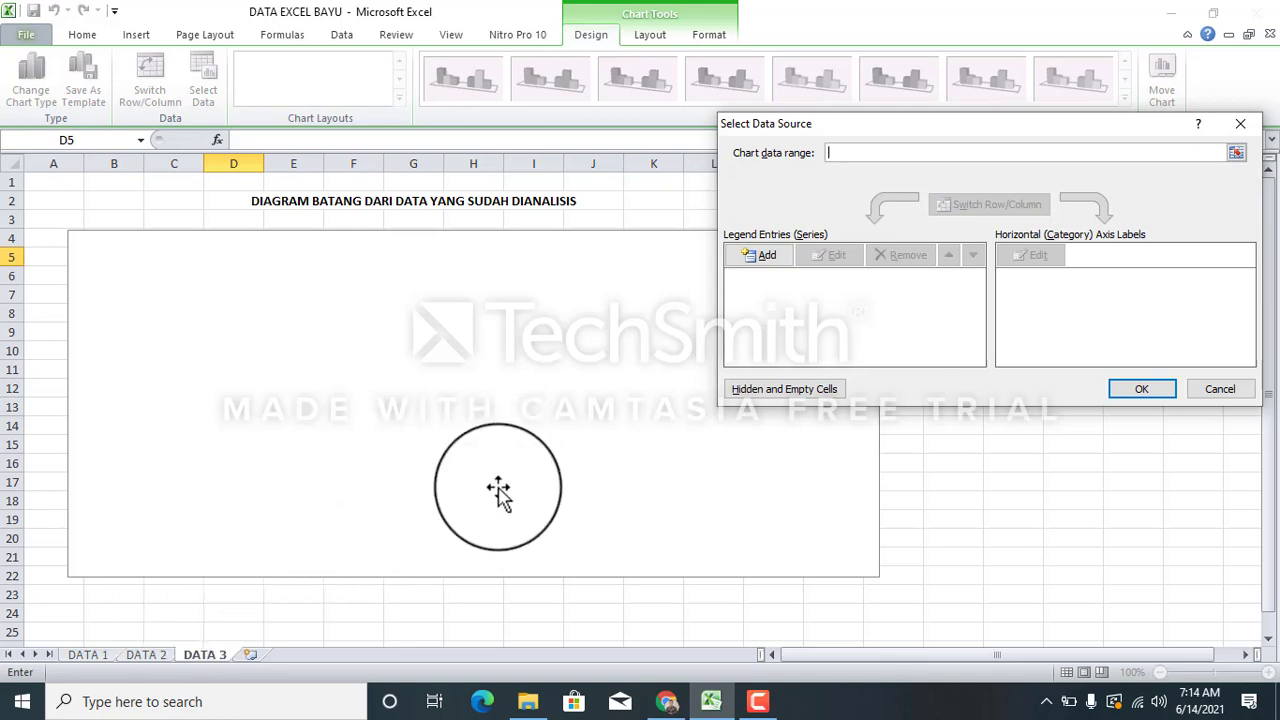
pyautogui.click(87, 656)
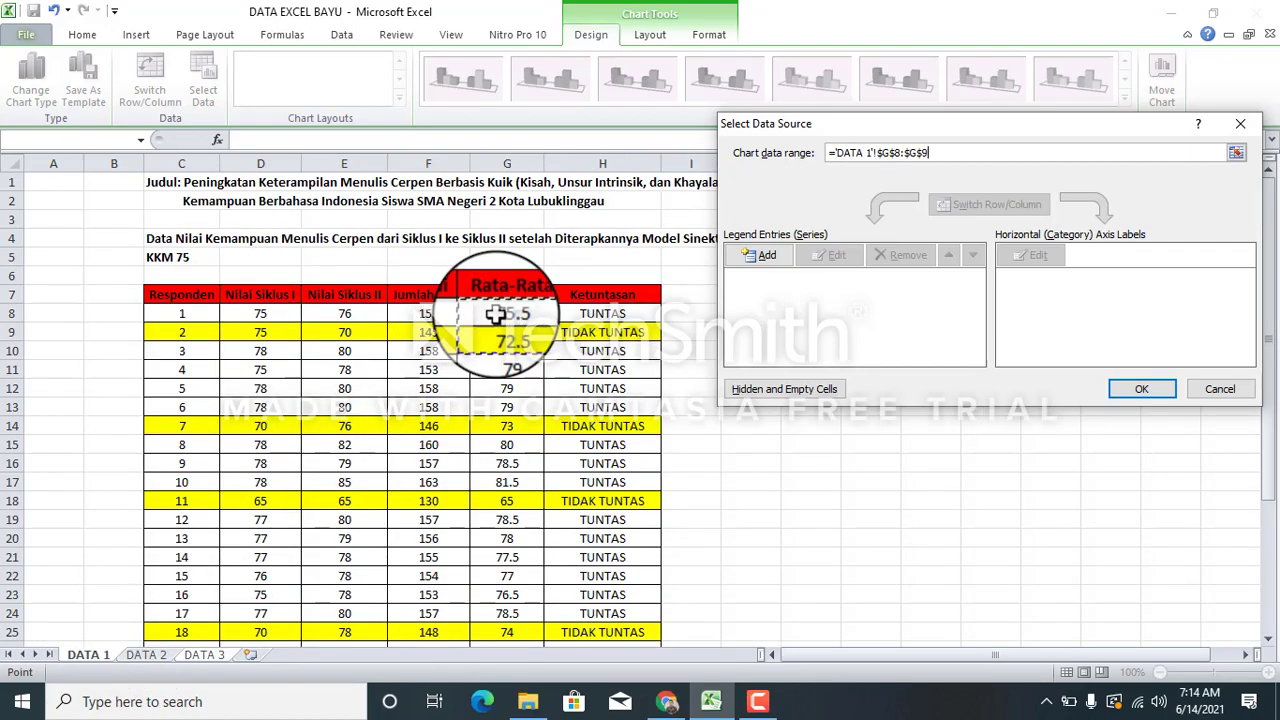
pyautogui.hotkey('shift', 'Down')
pyautogui.hotkey('shift', 'Down')
pyautogui.hotkey('shift', 'Down')
pyautogui.hotkey('shift', 'Down')
pyautogui.hotkey('shift', 'Down')
pyautogui.hotkey('shift', 'Down')
pyautogui.hotkey('shift', 'Down')
pyautogui.hotkey('shift', 'Down')
pyautogui.hotkey('shift', 'Down')
pyautogui.hotkey('shift', 'Down')
pyautogui.hotkey('shift', 'Down')
pyautogui.hotkey('shift', 'Down')
pyautogui.hotkey('shift', 'Down')
pyautogui.hotkey('shift', 'Down')
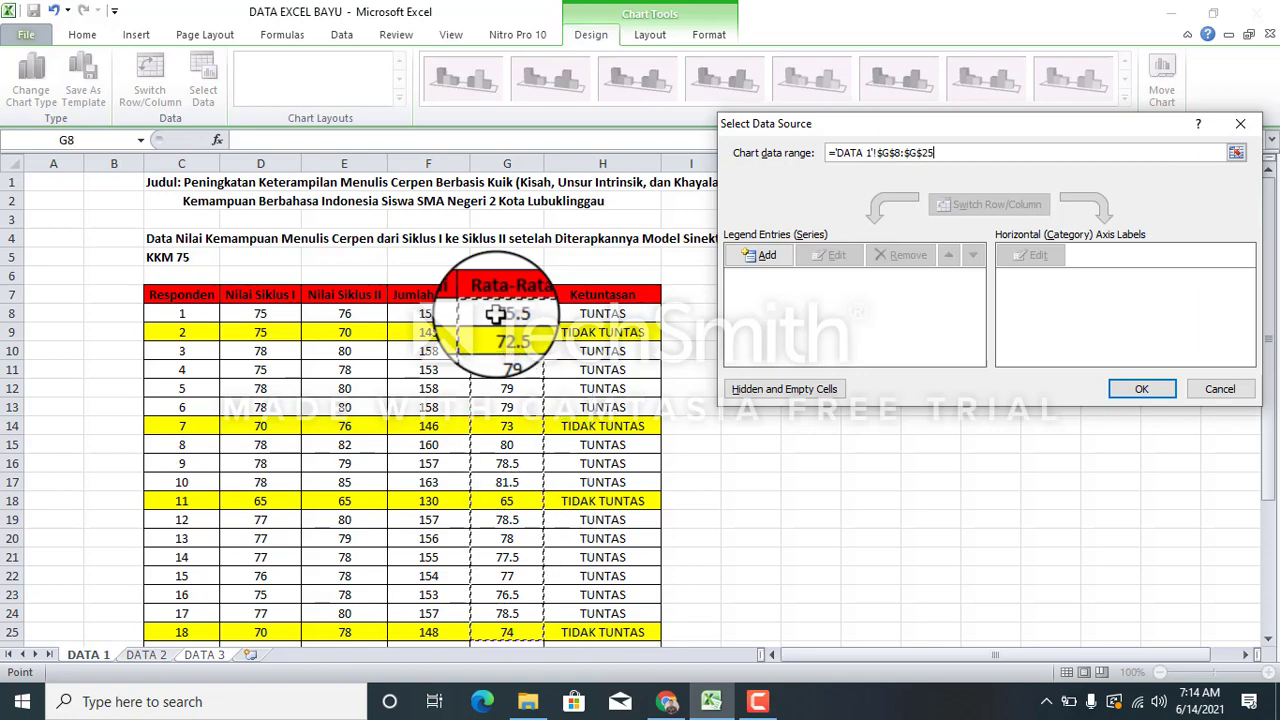
pyautogui.hotkey('shift', 'Down')
pyautogui.hotkey('shift', 'Down')
pyautogui.hotkey('shift', 'Down')
pyautogui.hotkey('shift', 'Down')
pyautogui.hotkey('shift', 'Down')
pyautogui.hotkey('shift', 'Down')
pyautogui.hotkey('shift', 'Down')
pyautogui.hotkey('shift', 'Down')
pyautogui.hotkey('shift', 'Down')
pyautogui.hotkey('shift', 'Down')
pyautogui.hotkey('shift', 'Down')
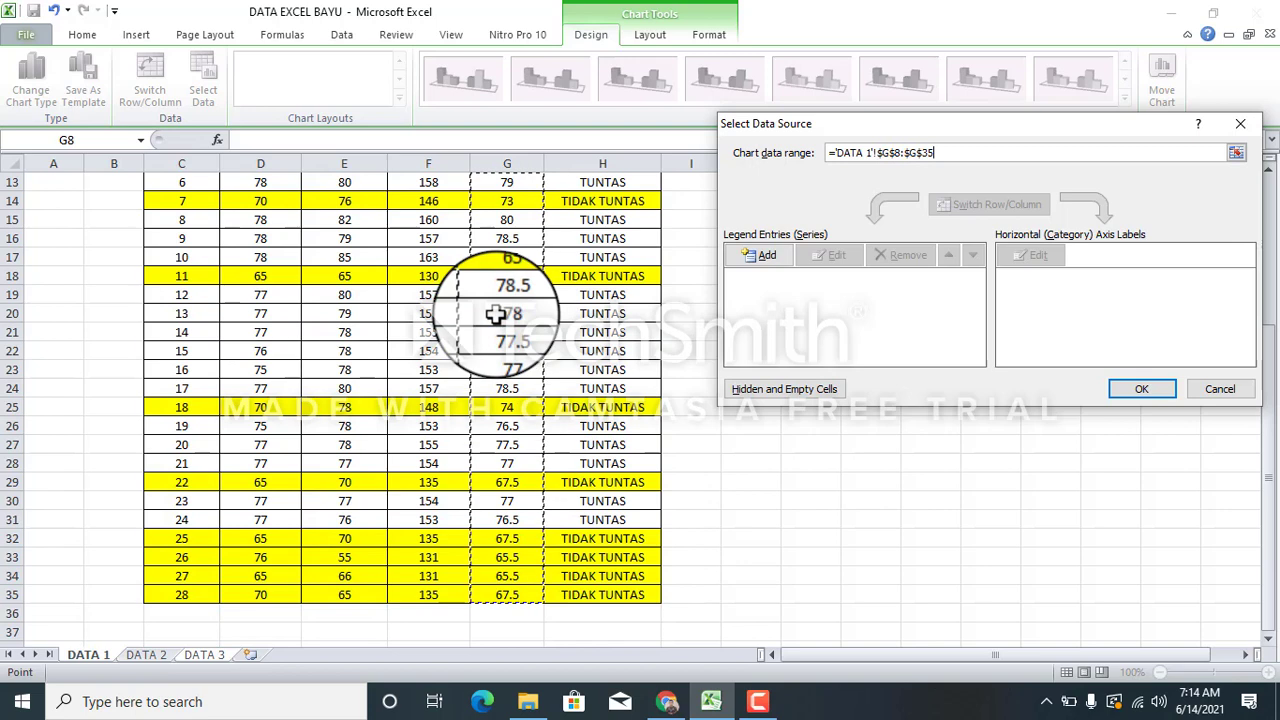
pyautogui.click(1141, 389)
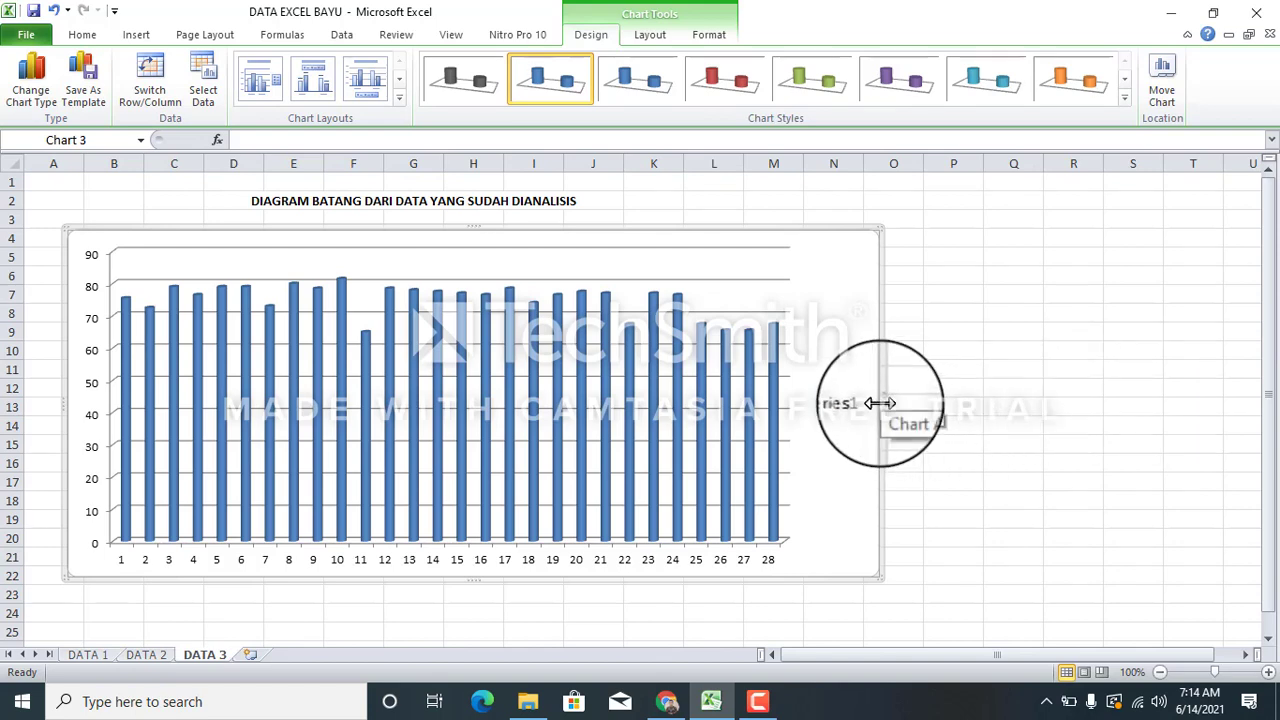
# Widen the chart to the far edge of column O and add data labels to its columns.
pyautogui.moveTo(880, 403); pyautogui.dragTo(928, 403)
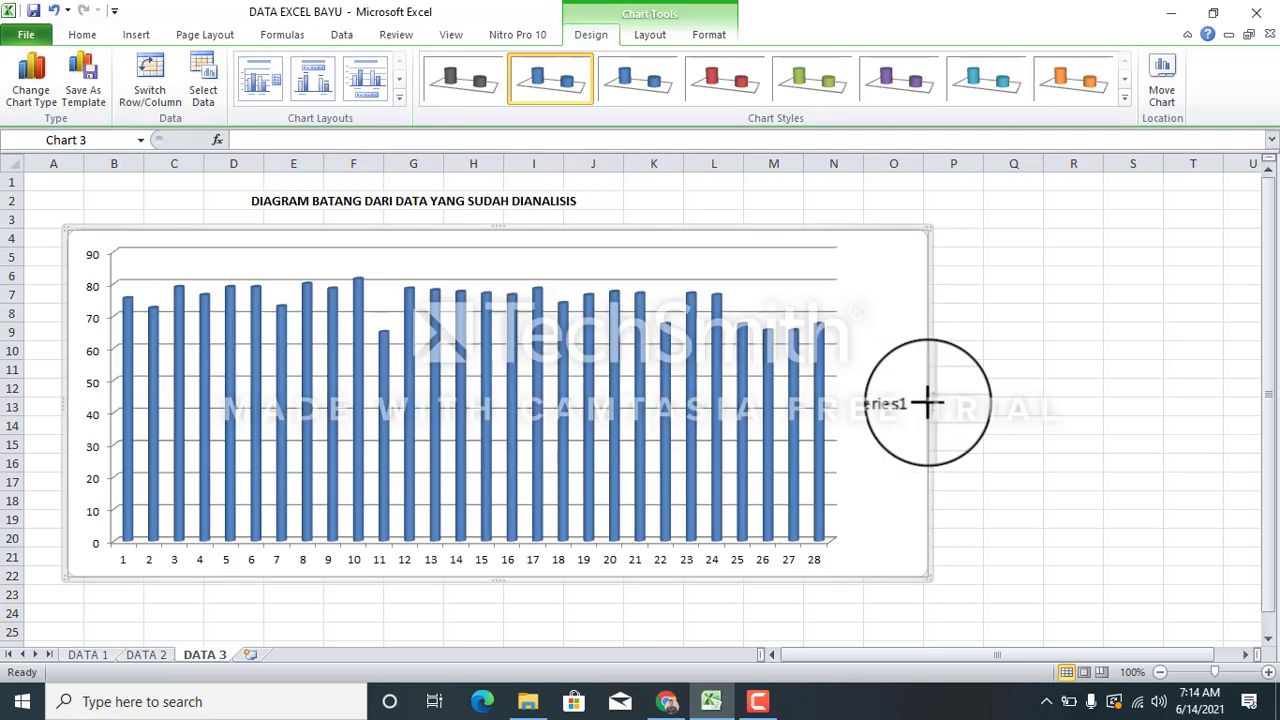
pyautogui.moveTo(928, 403); pyautogui.dragTo(928, 403)
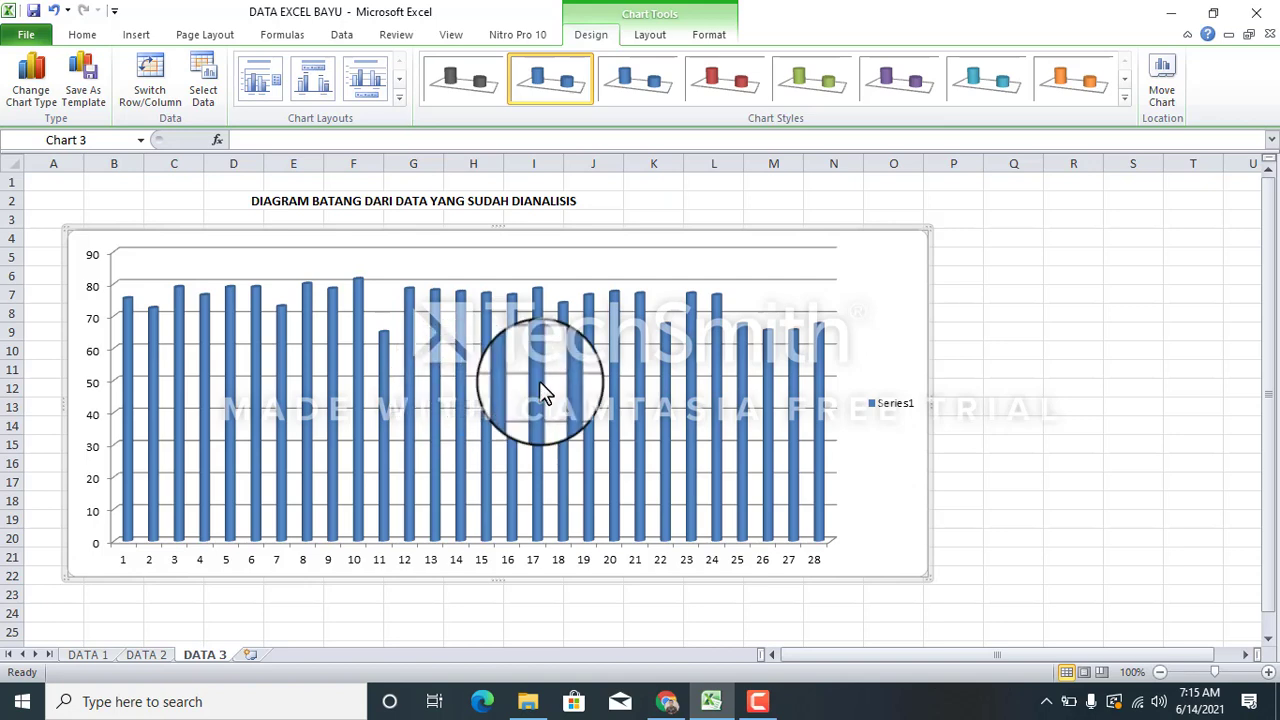
pyautogui.click(126, 308)
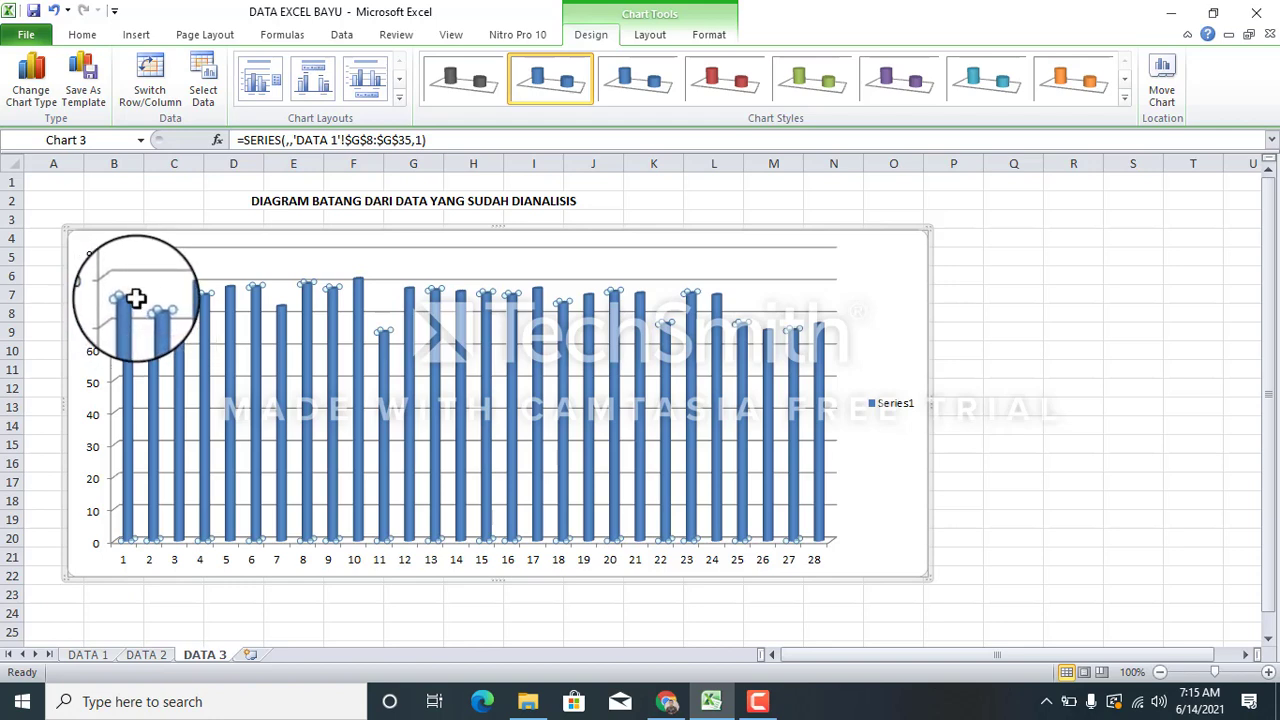
pyautogui.moveTo(124, 305)
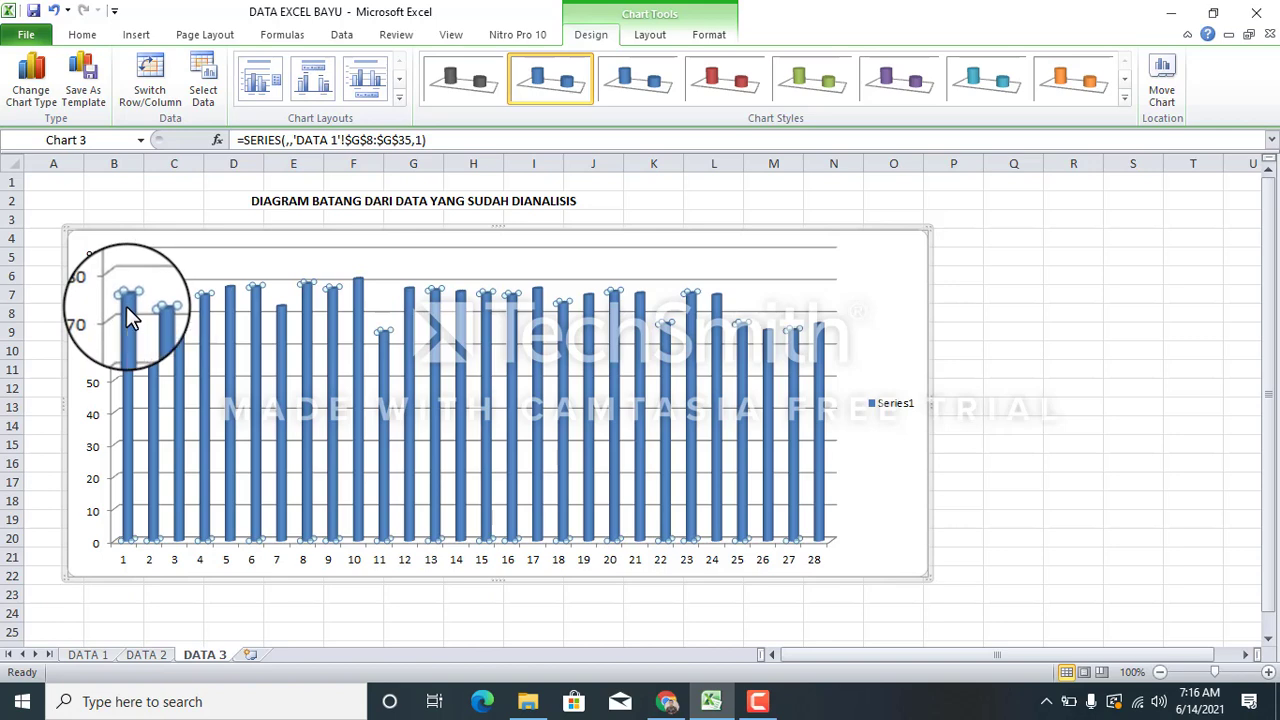
pyautogui.rightClick(126, 306)
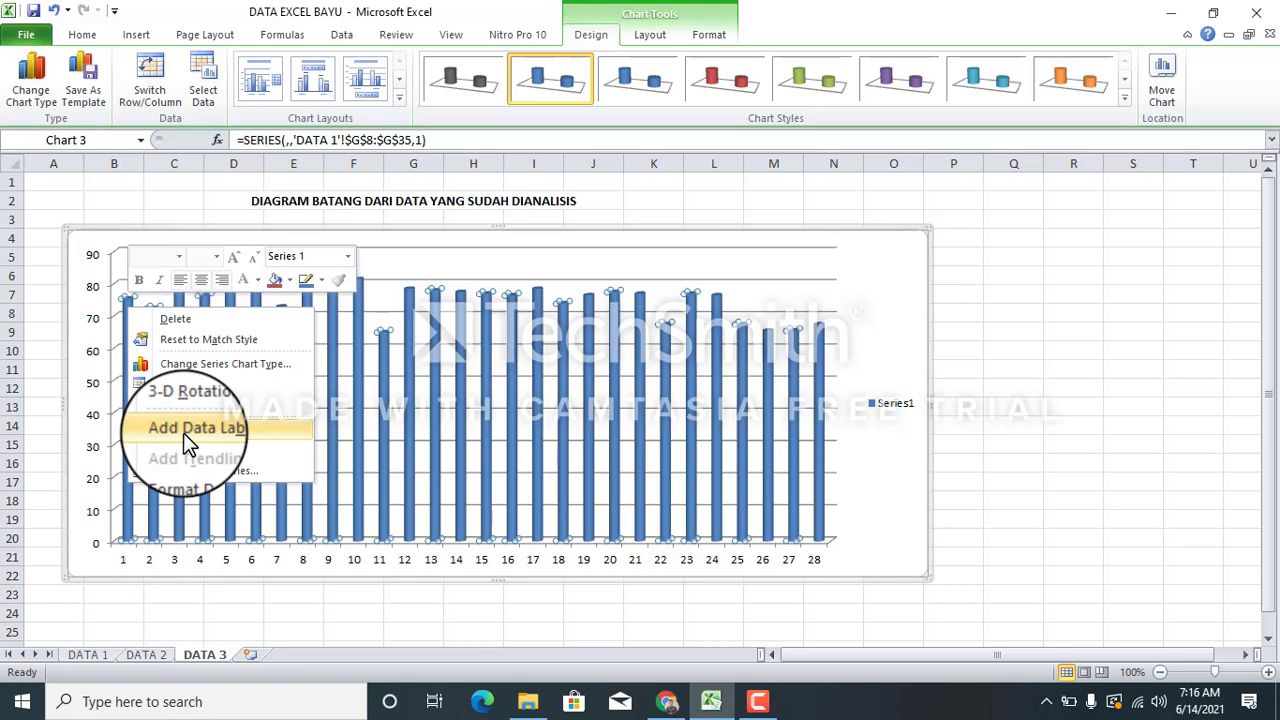
pyautogui.click(183, 432)
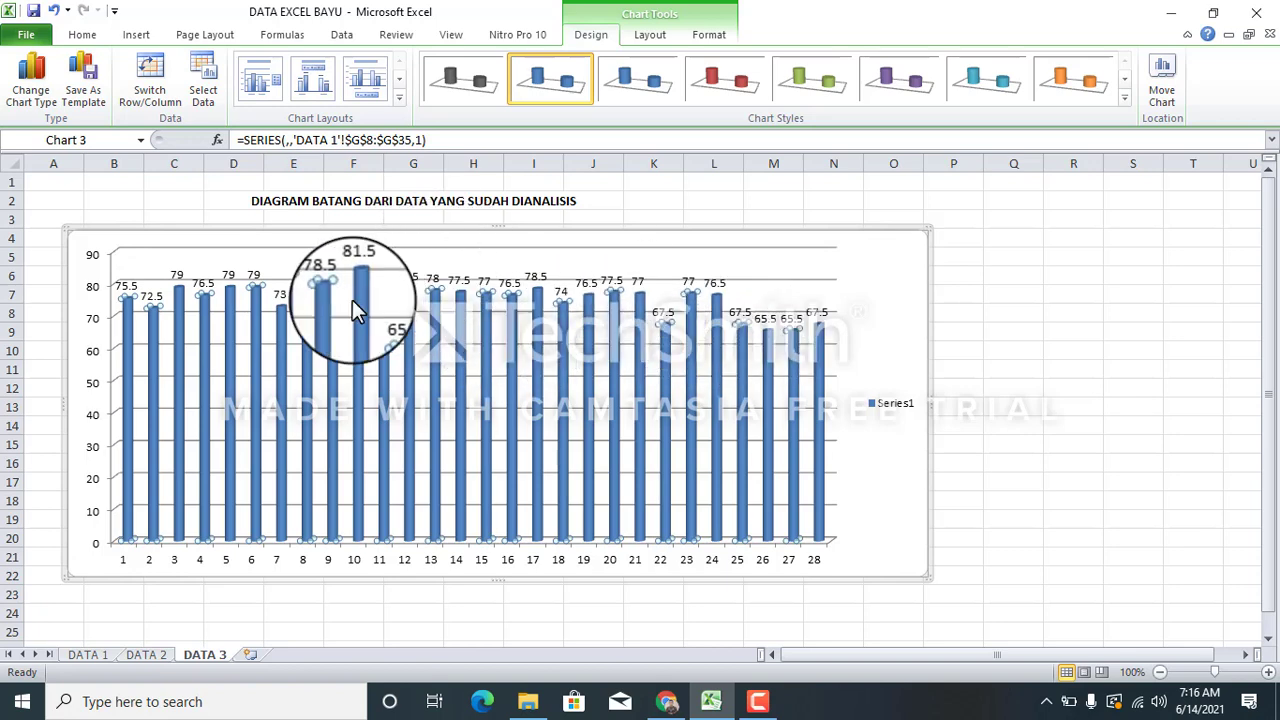
pyautogui.click(848, 378)
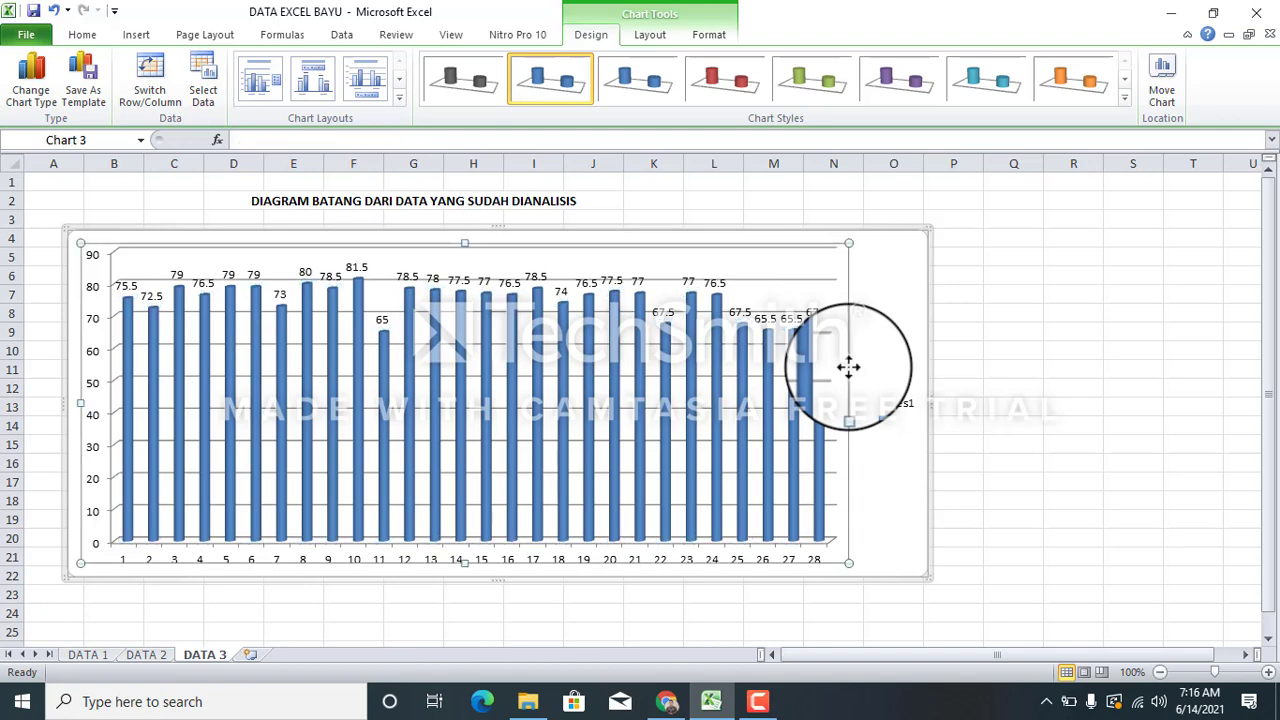
# Compare the chart's data labels with the Rata-Rata column on DATA 1, return to DATA 3 and deselect the chart.
pyautogui.click(103, 653)
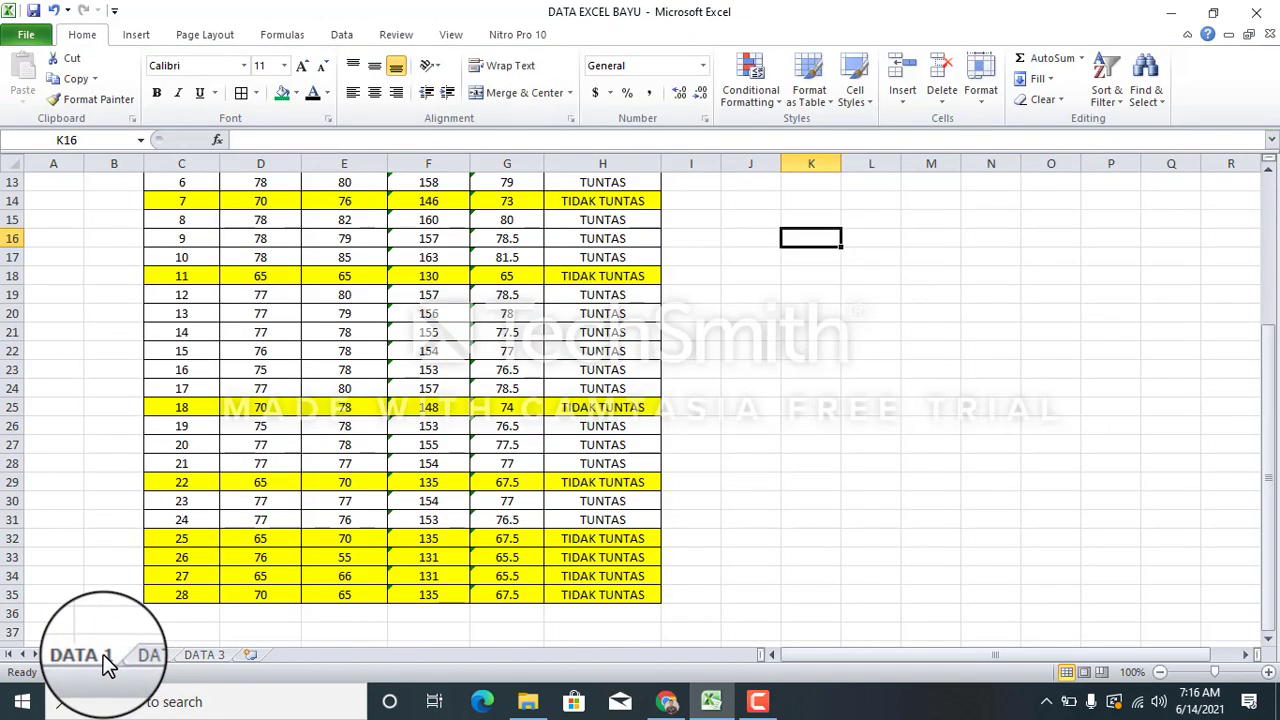
pyautogui.click(221, 656)
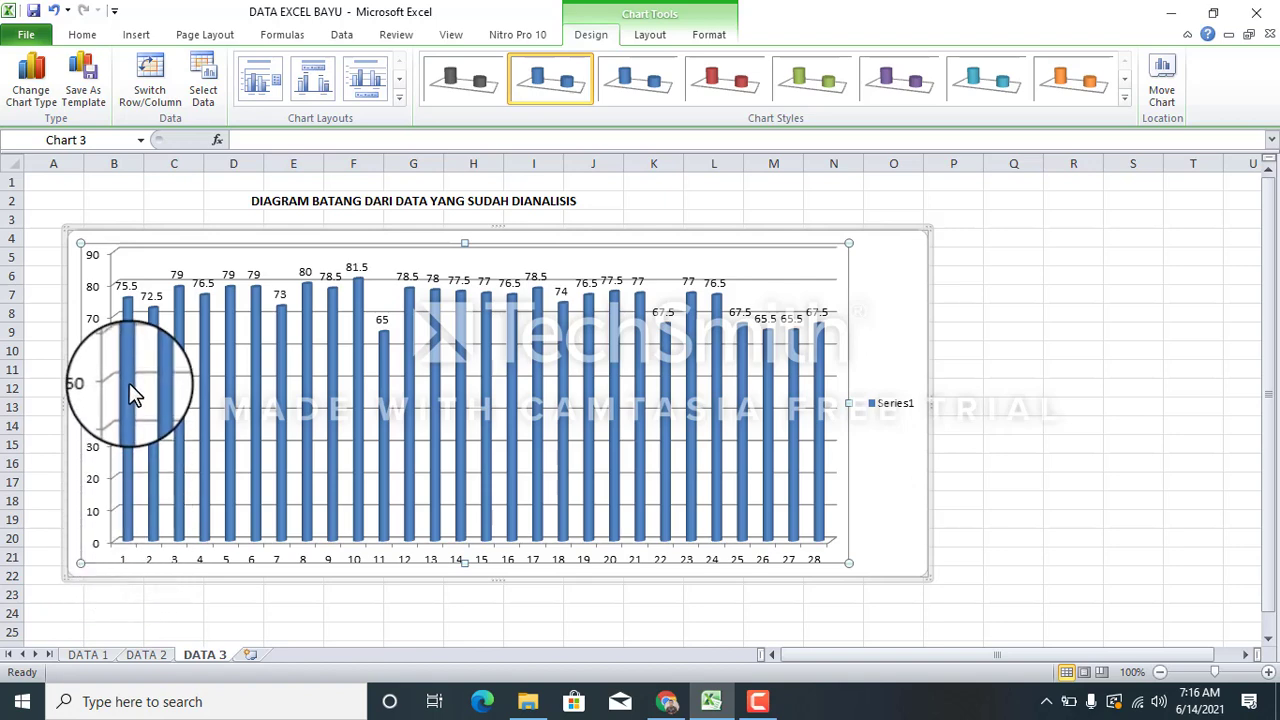
pyautogui.moveTo(133, 307)
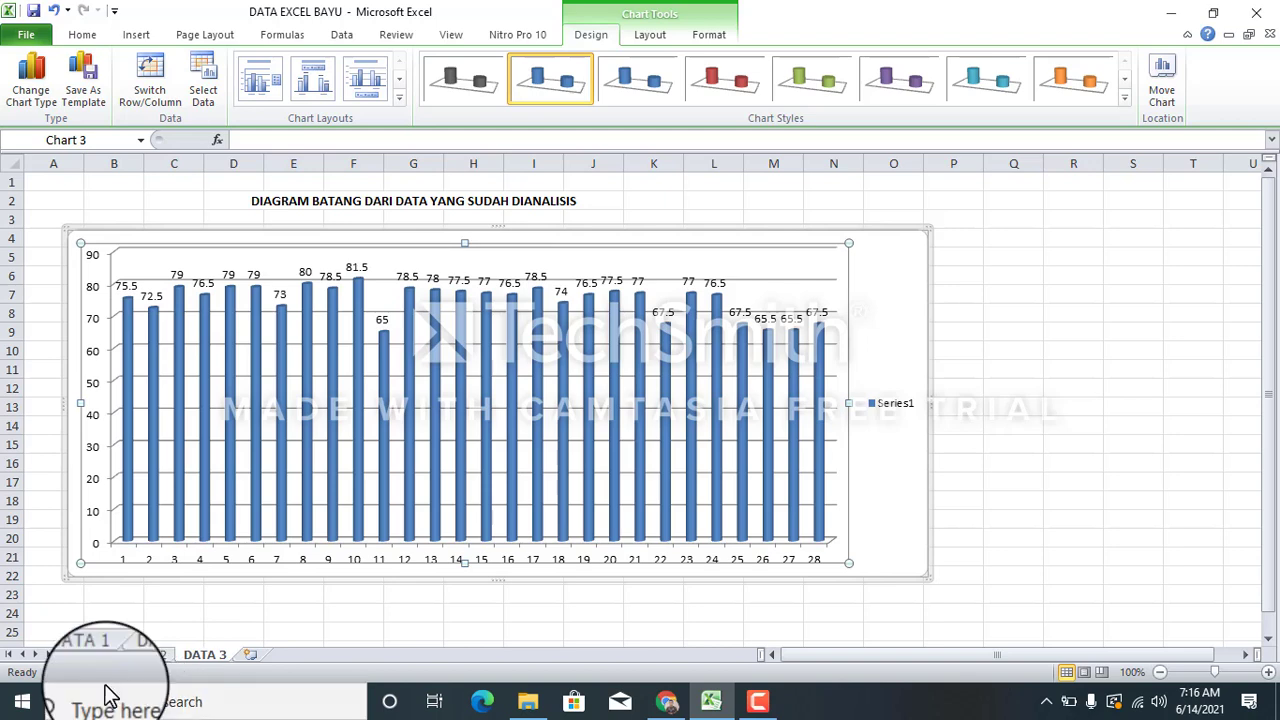
pyautogui.click(104, 655)
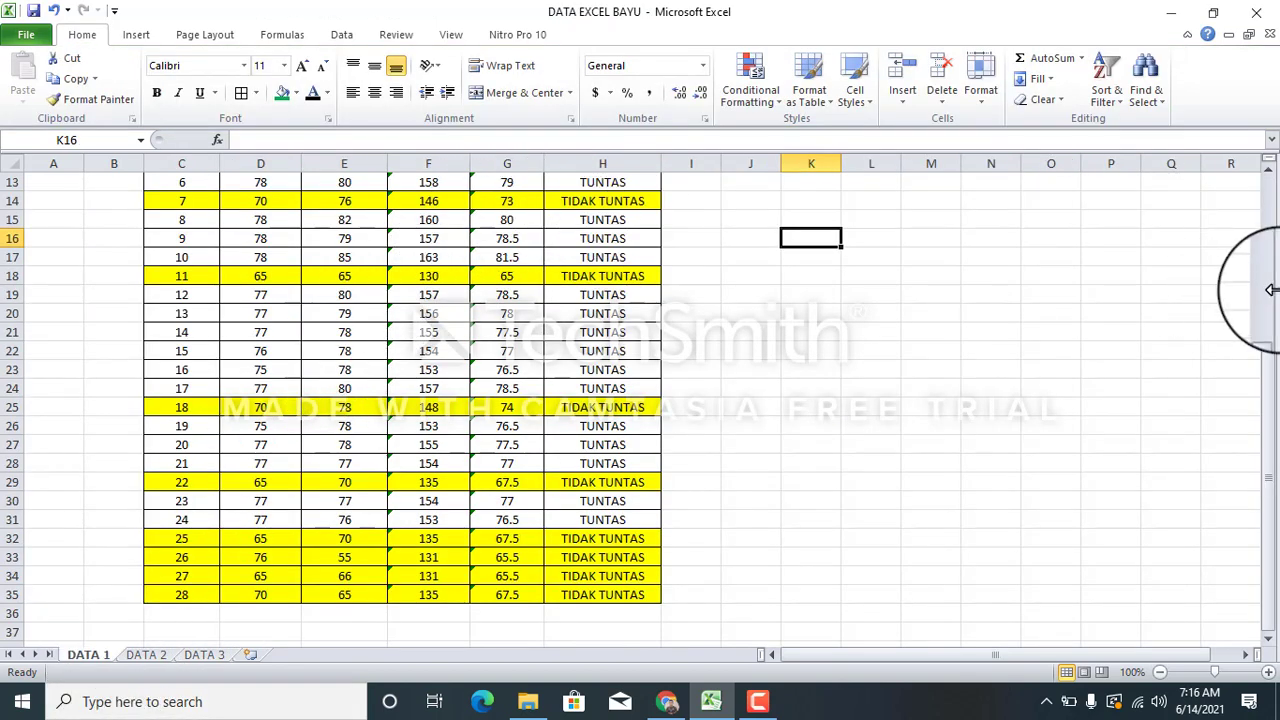
pyautogui.moveTo(1274, 366); pyautogui.dragTo(1274, 222)
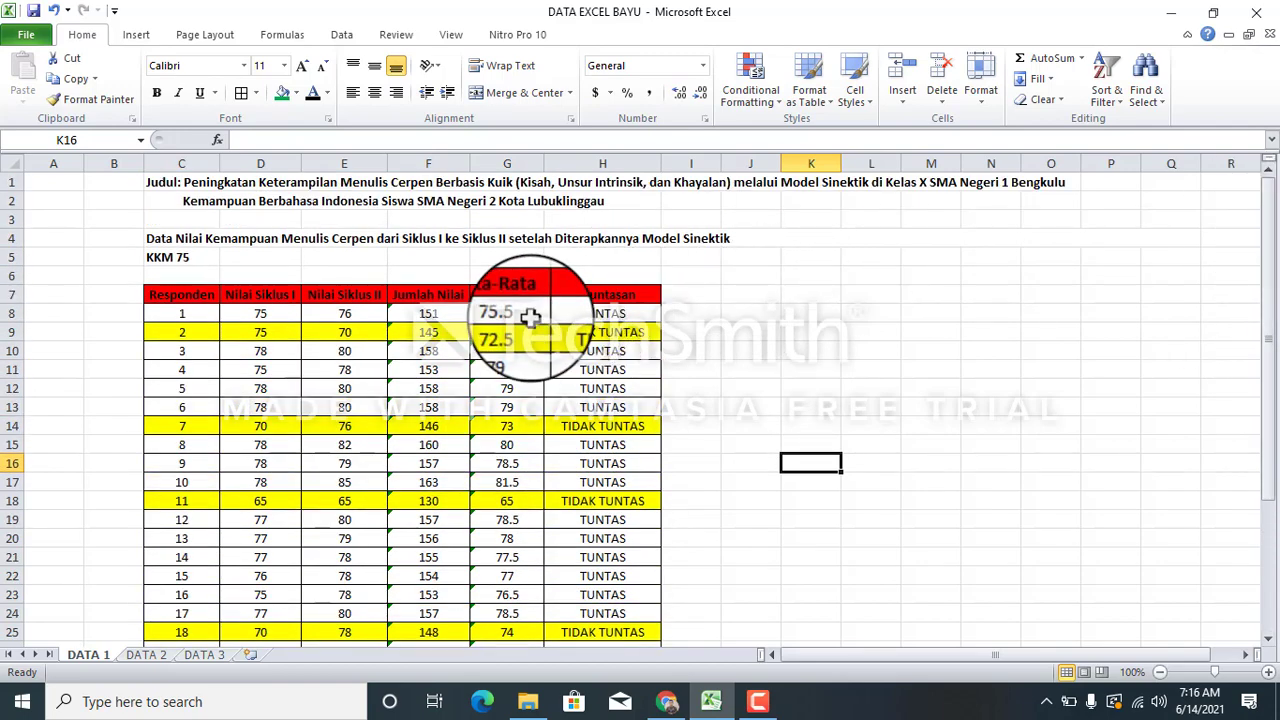
pyautogui.click(220, 658)
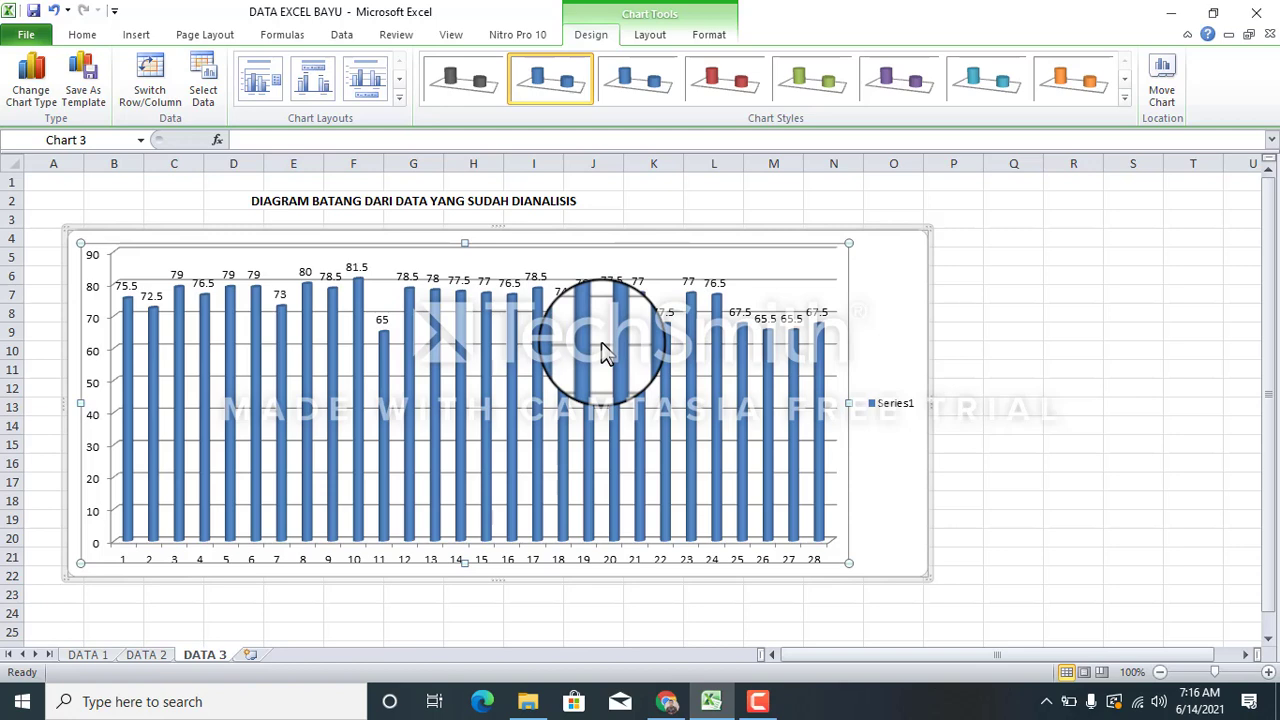
pyautogui.click(1034, 375)
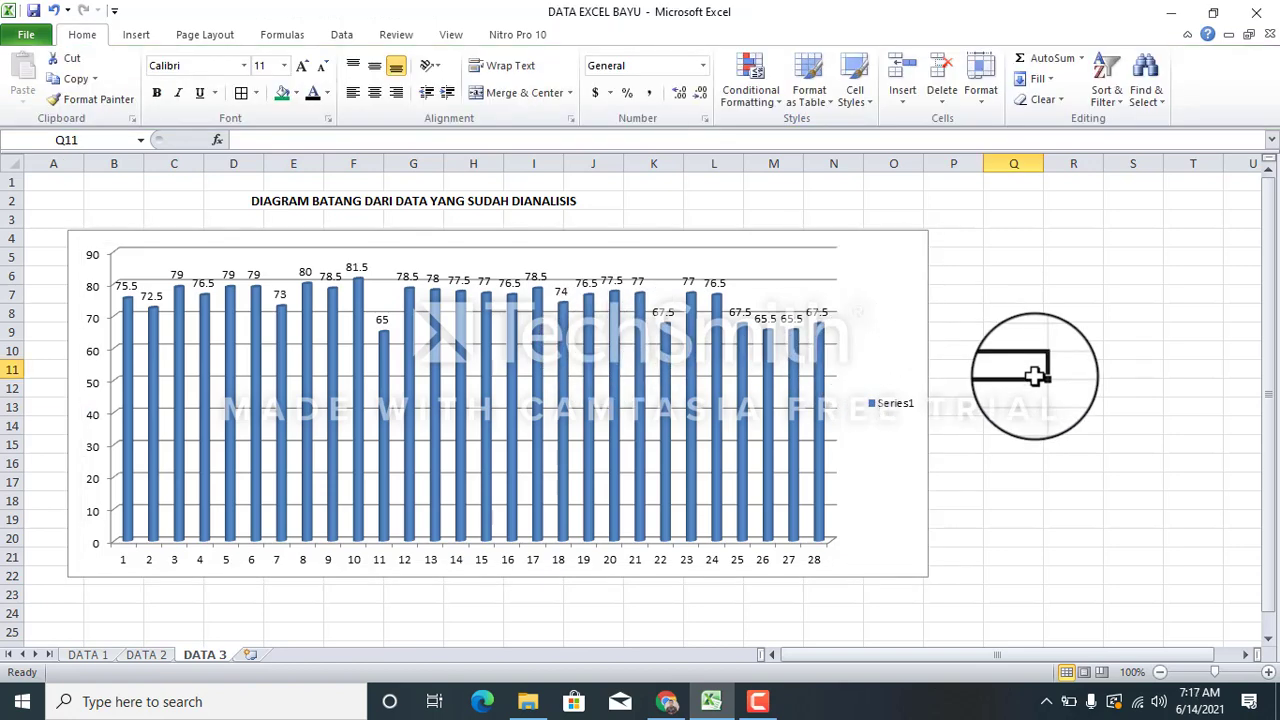